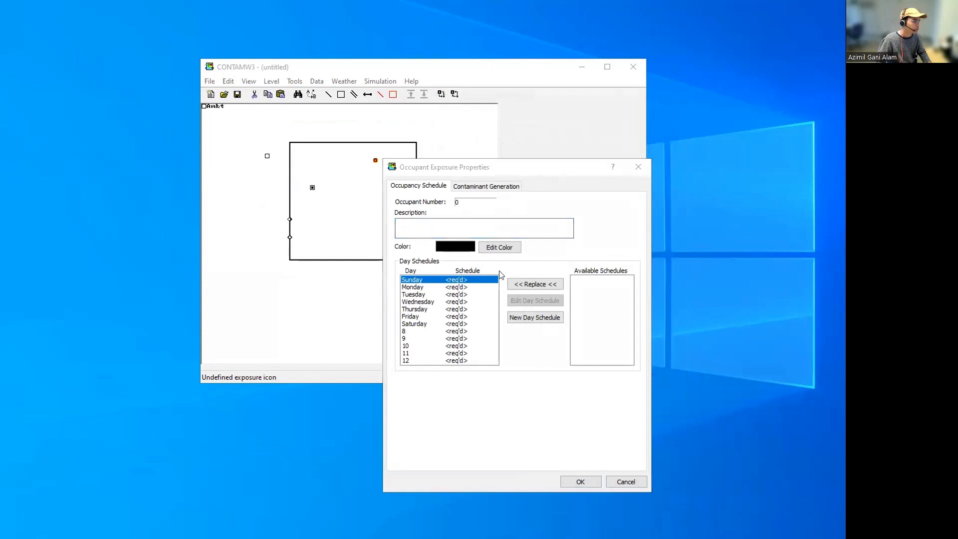
Enable contaminant generation for the occupant and set the multiplier to 10
click(474, 186)
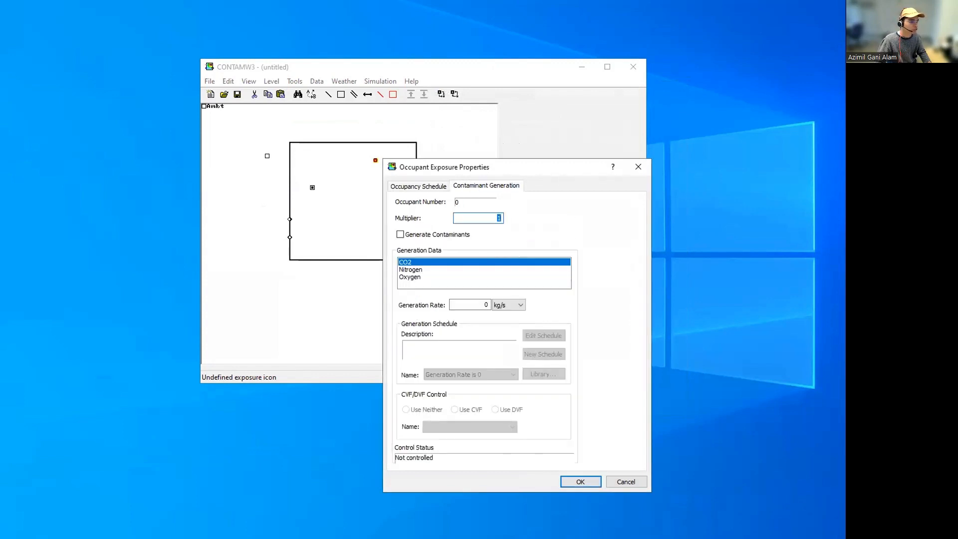
click(449, 235)
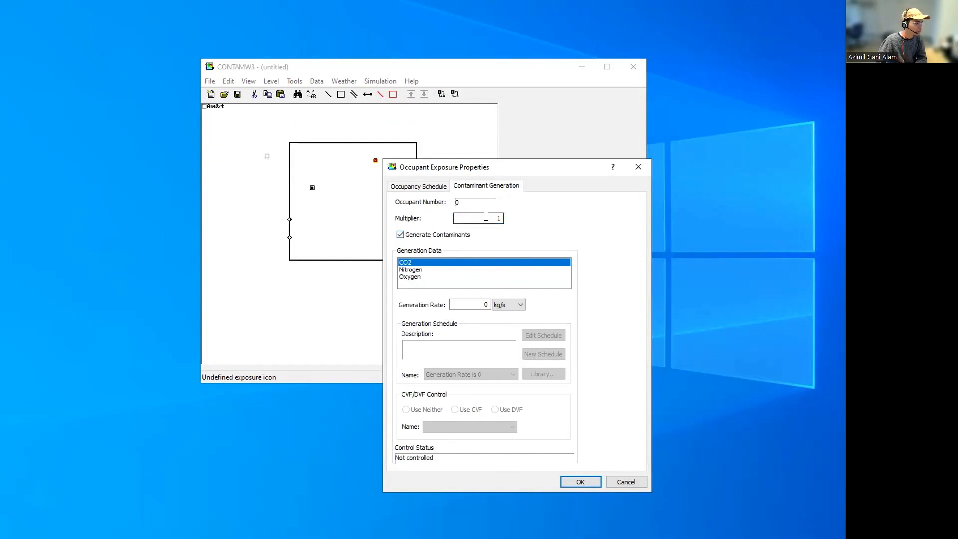
double_click(486, 217)
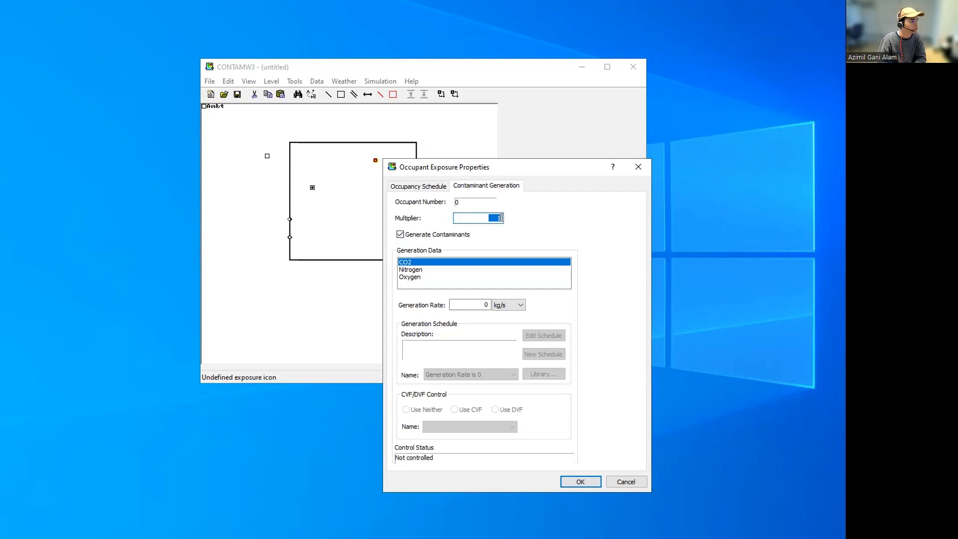
text(10)
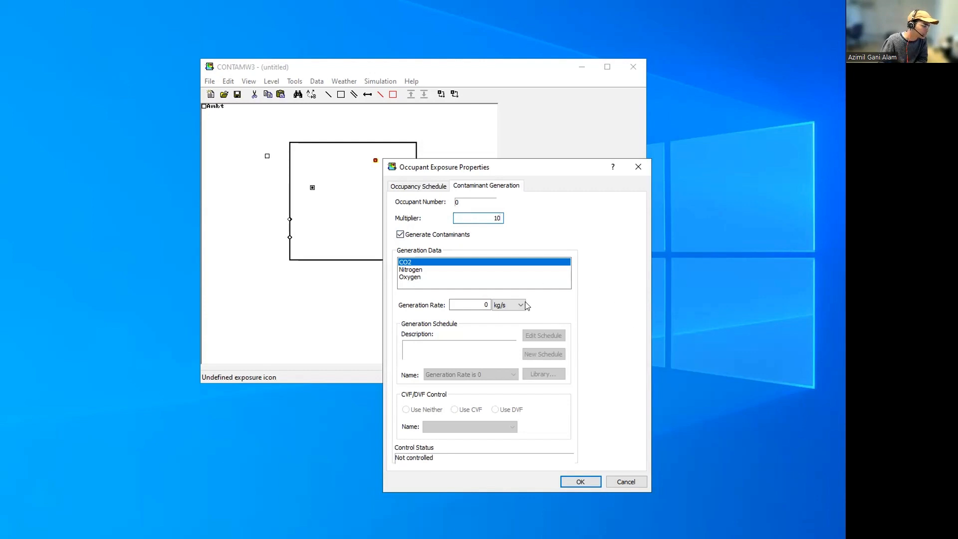
Set the occupant's CO2 generation rate to 15 L/h
click(506, 308)
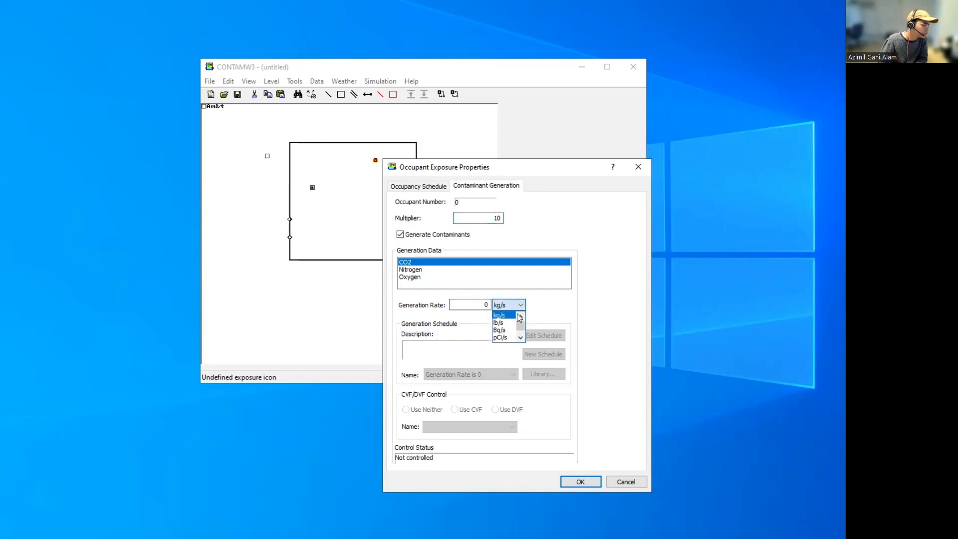
scroll(514, 320, down, 5)
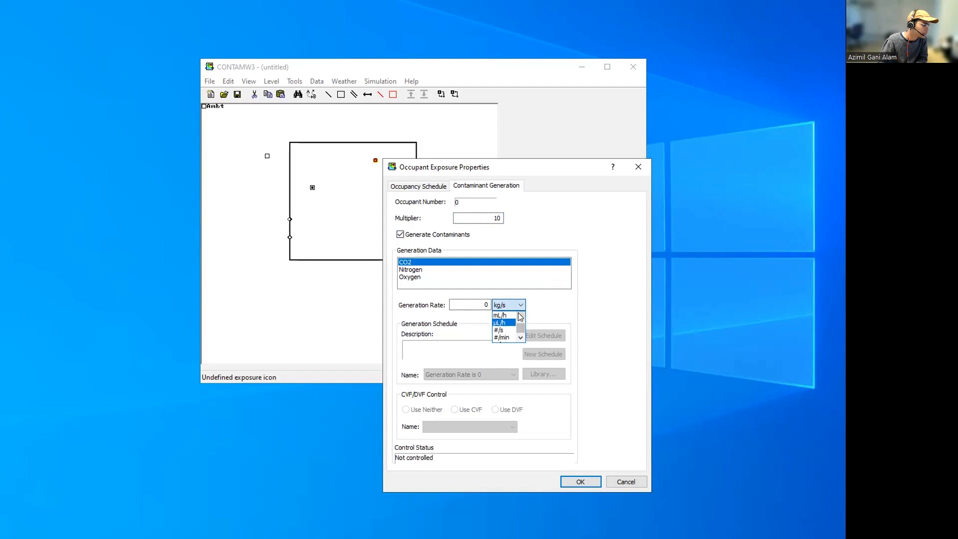
click(519, 338)
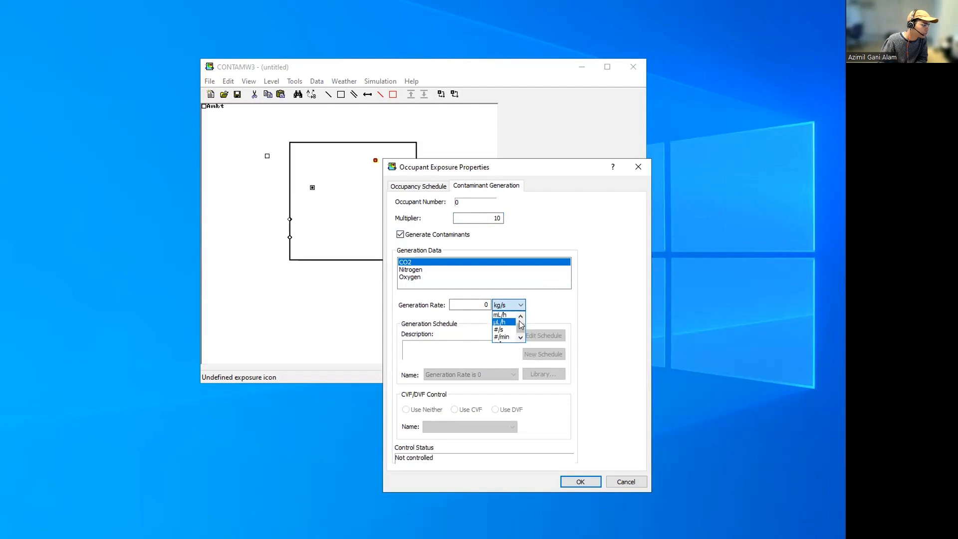
scroll(507, 329, up, 2)
click(502, 331)
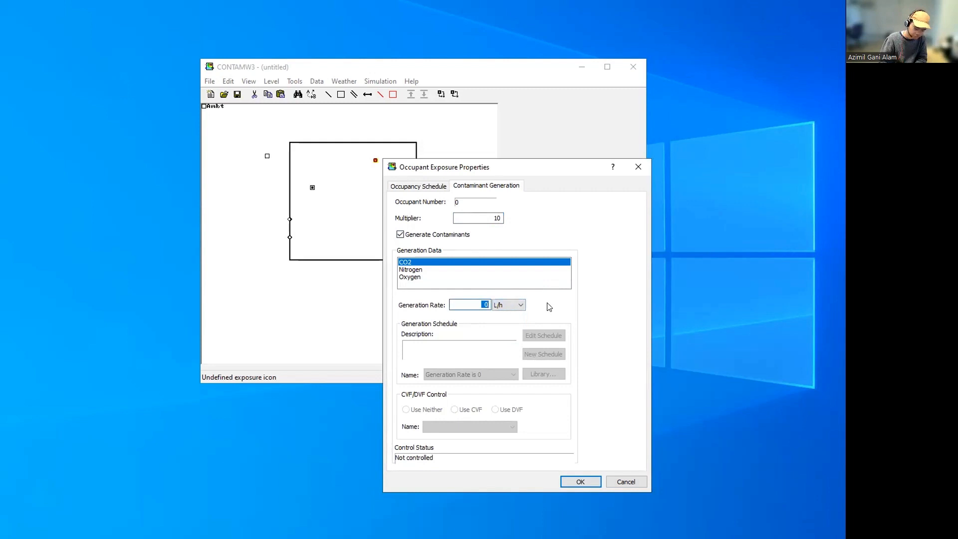
text(15)
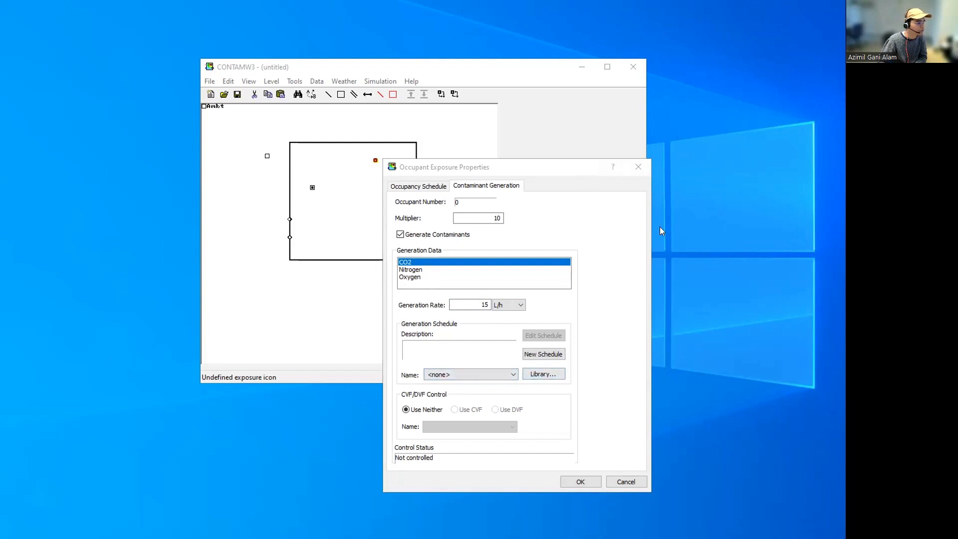
Start a new week schedule for the CO2 generation and name it occupants_sched
click(604, 355)
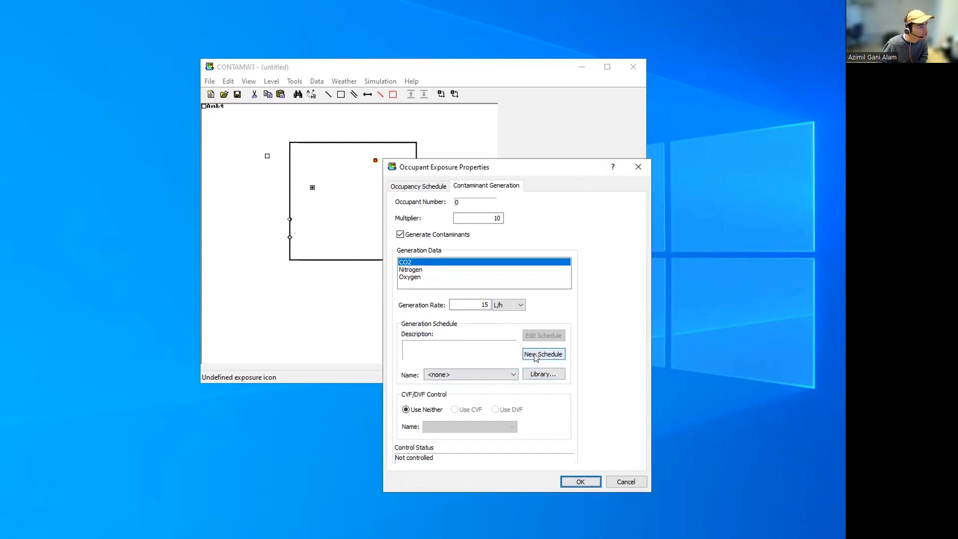
click(535, 355)
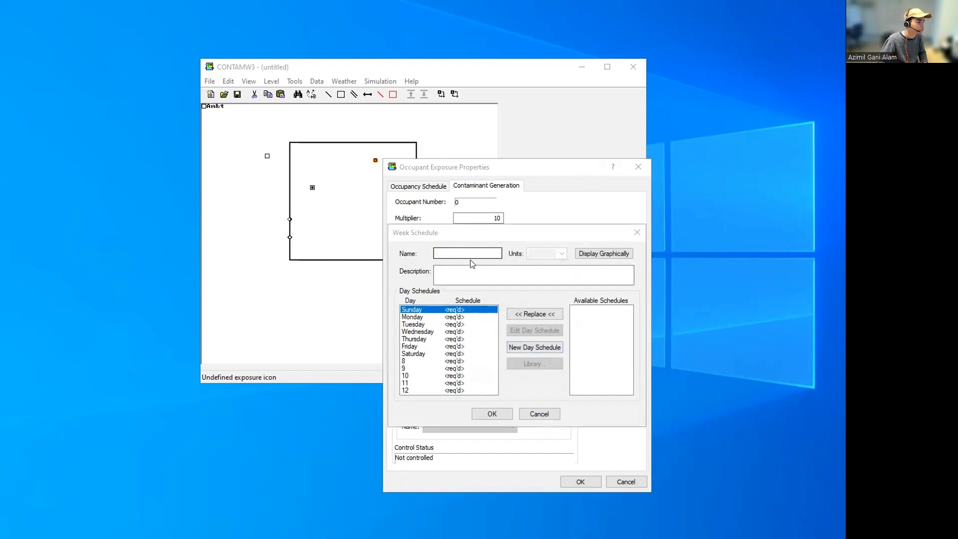
drag(480, 234, 465, 230)
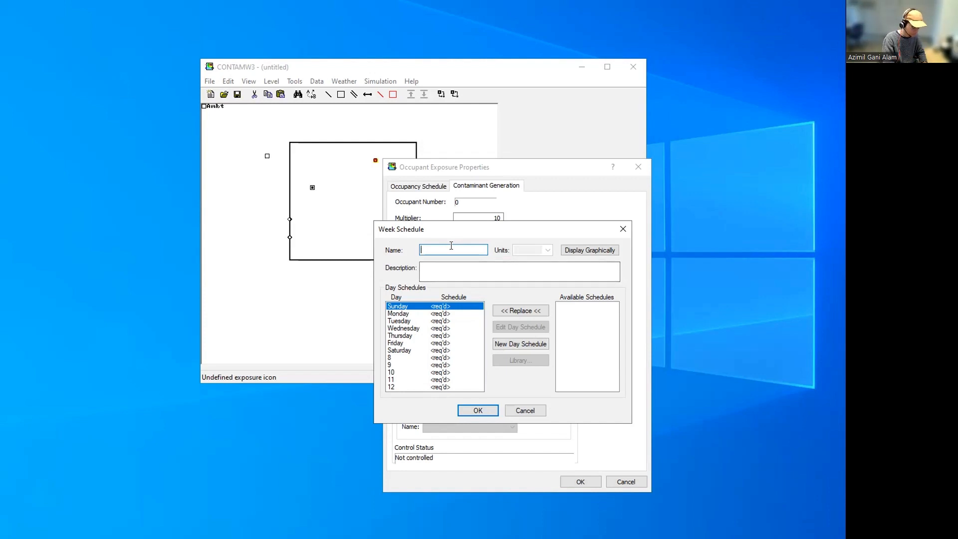
text(occupants_sched)
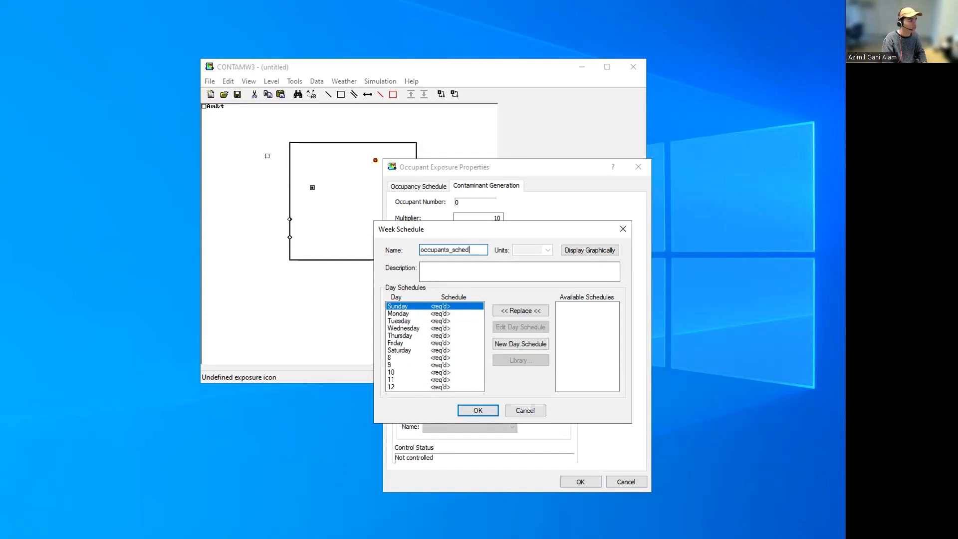
key(Tab)
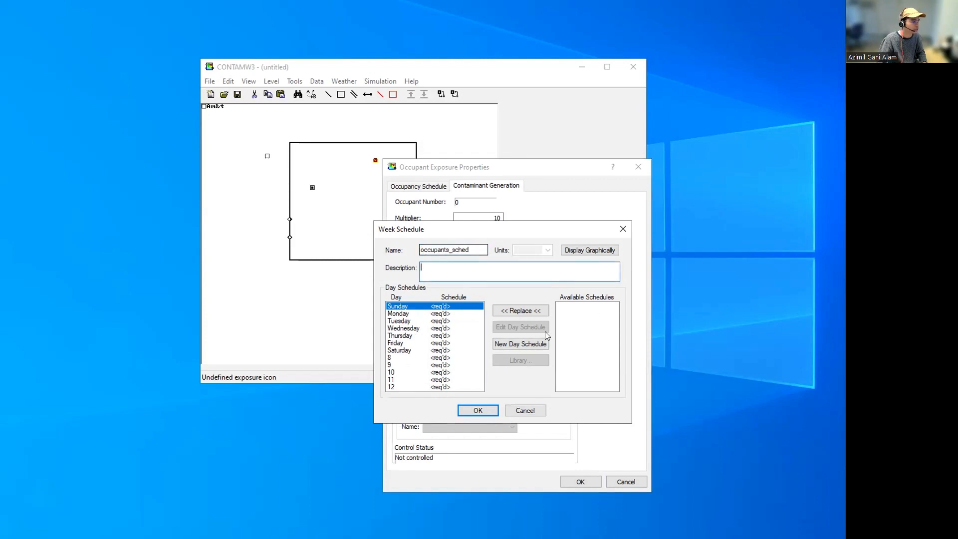
Start a new day schedule with Sunday selected and enter 0.5 as the schedule value
click(457, 327)
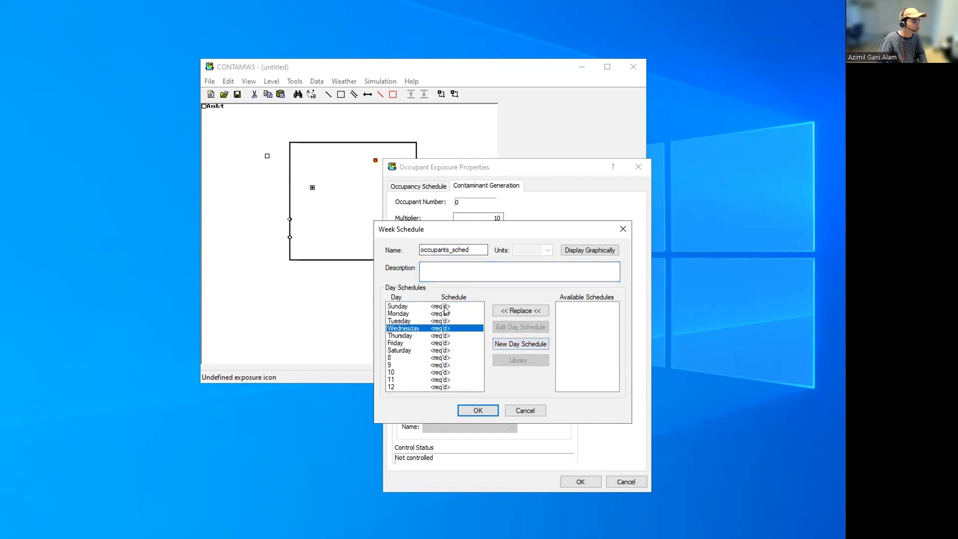
click(445, 306)
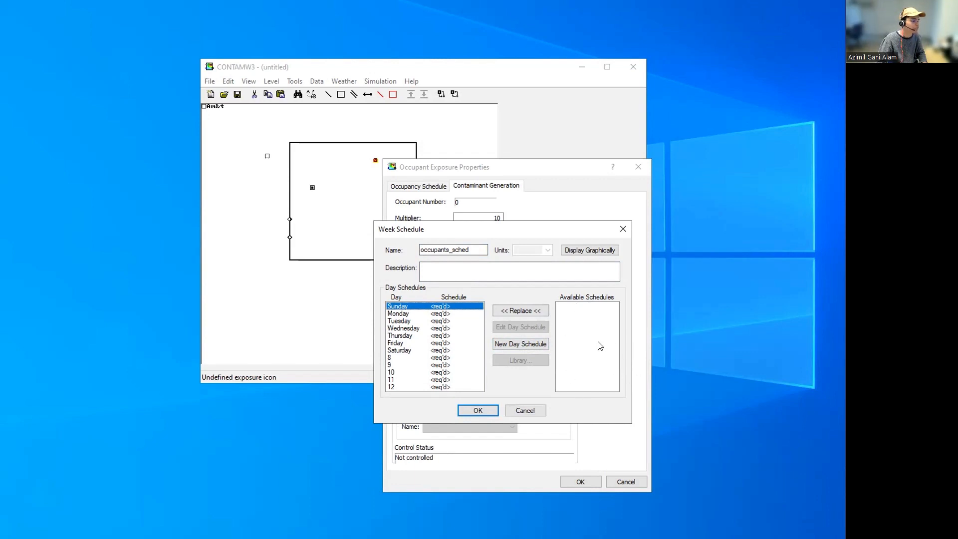
click(532, 345)
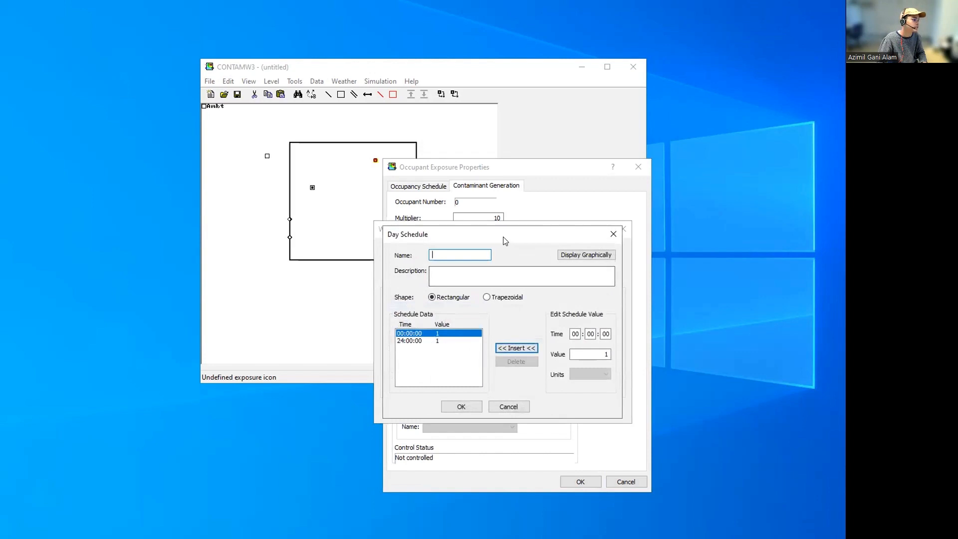
drag(505, 241, 710, 86)
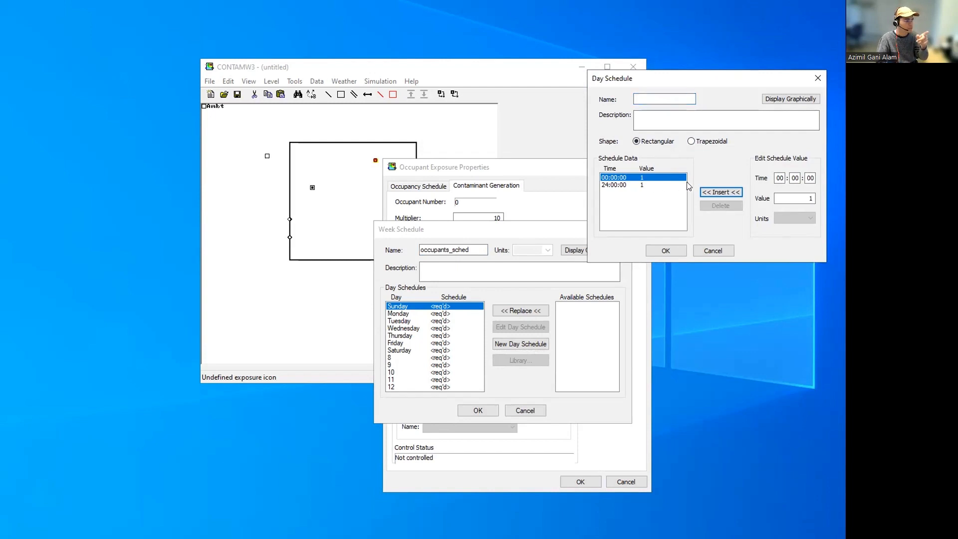
drag(800, 198, 822, 197)
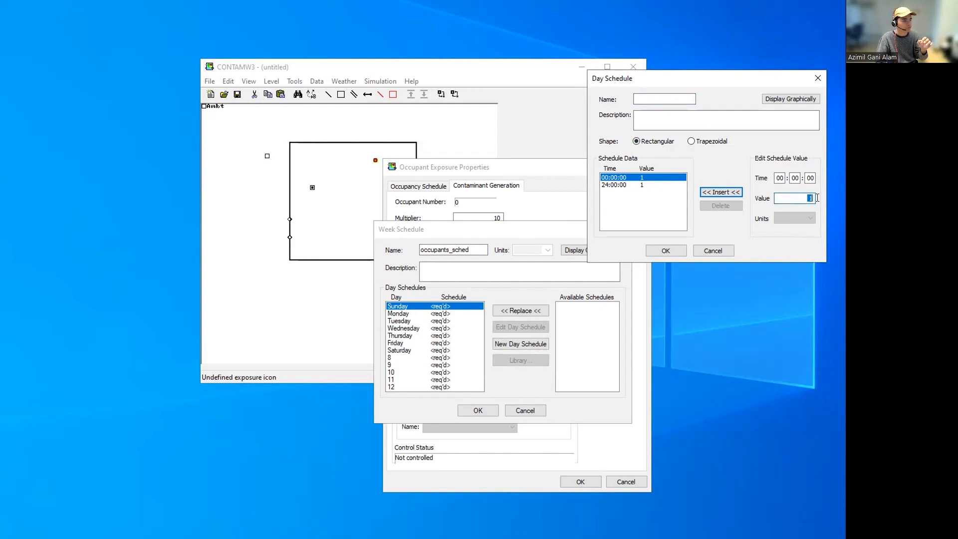
text(0.5)
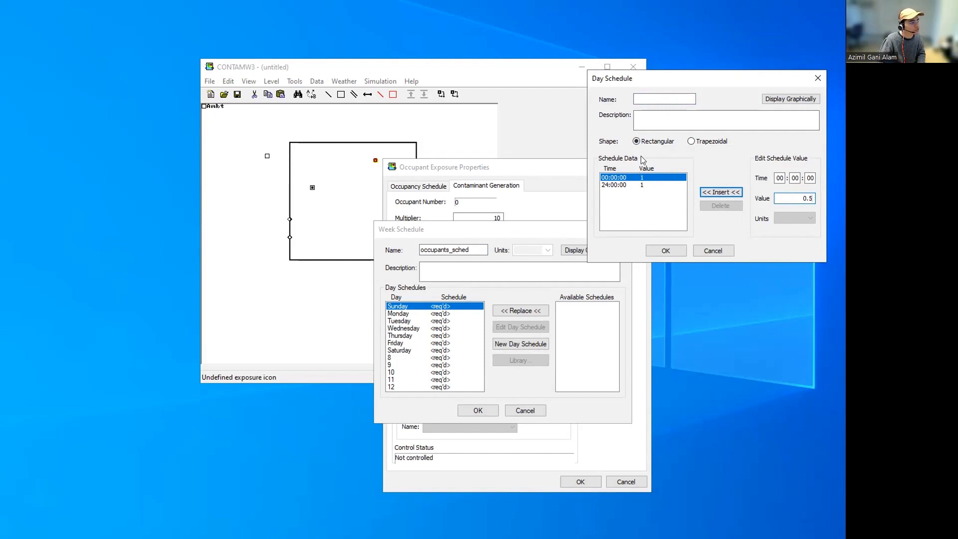
Name the day schedule people_day_1 and set its 00:00:00 entry to a value of 0
click(647, 99)
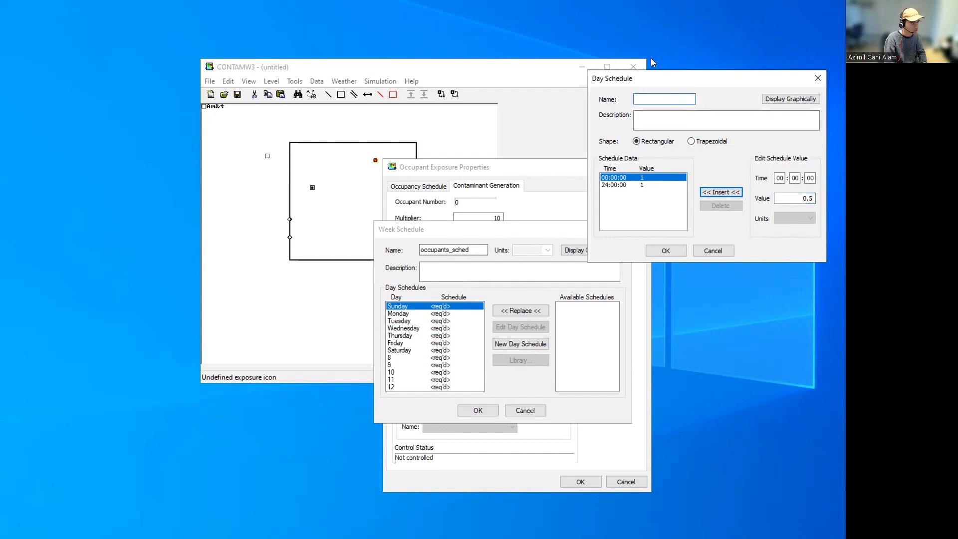
text(people_day)
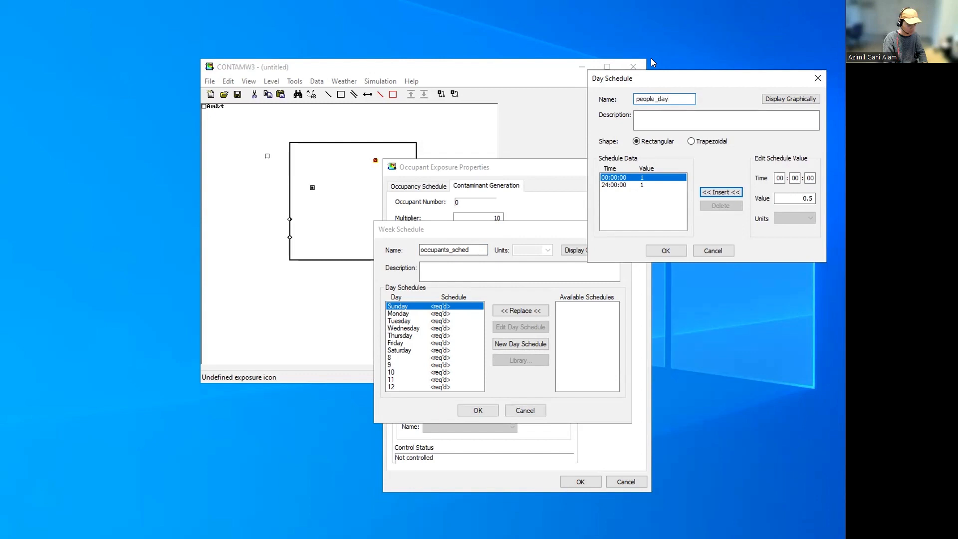
text(_1)
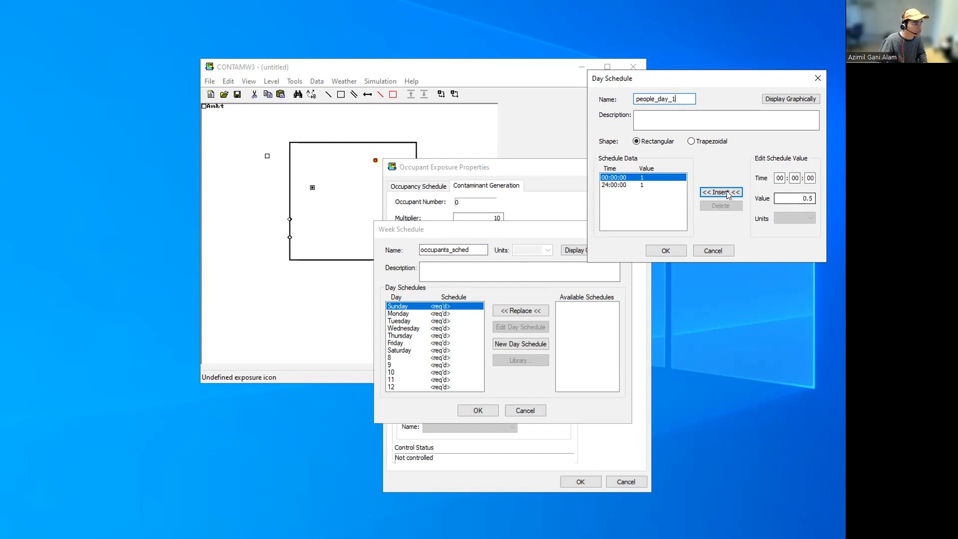
double_click(806, 199)
key(BackSpace)
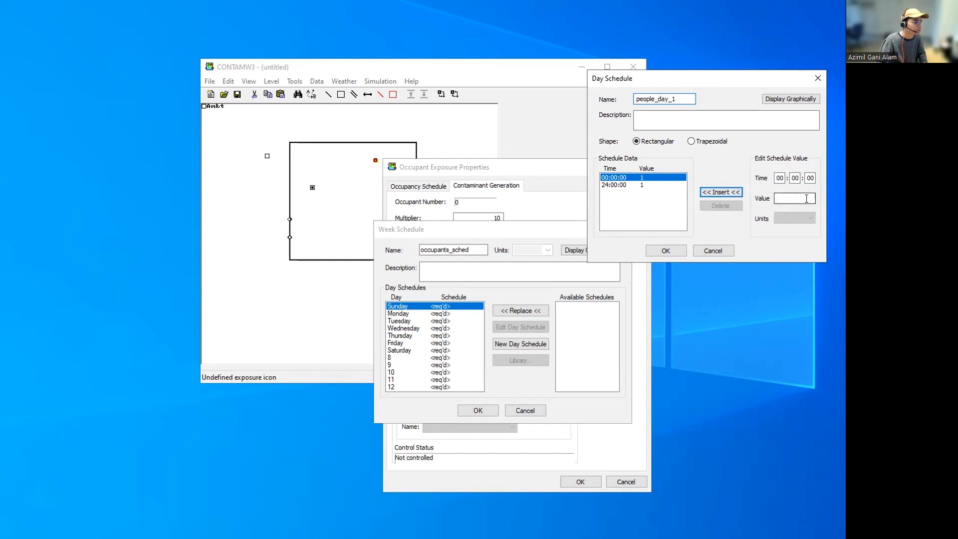
text(0)
click(721, 192)
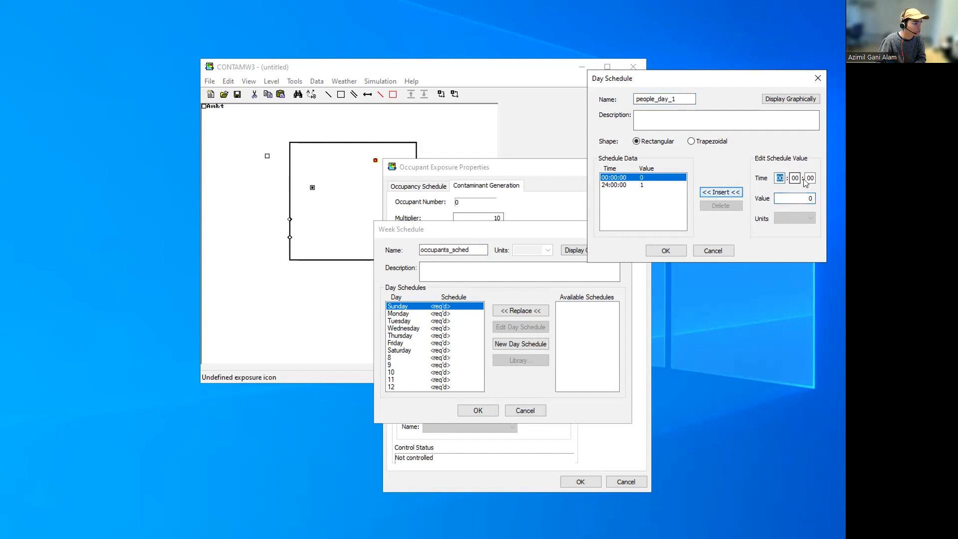
Insert day schedule entries at 08:00:00 and 09:00:00, each with a value of 1
click(809, 179)
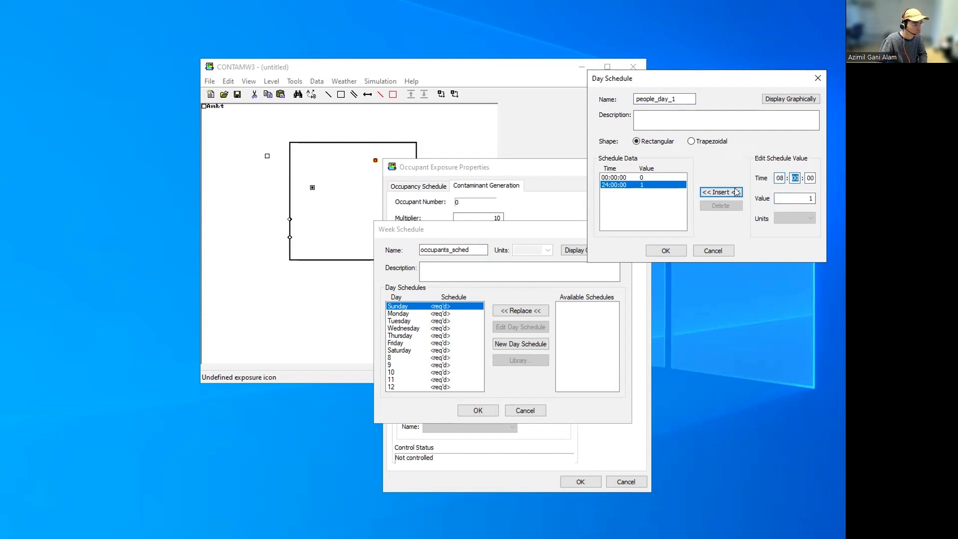
click(737, 193)
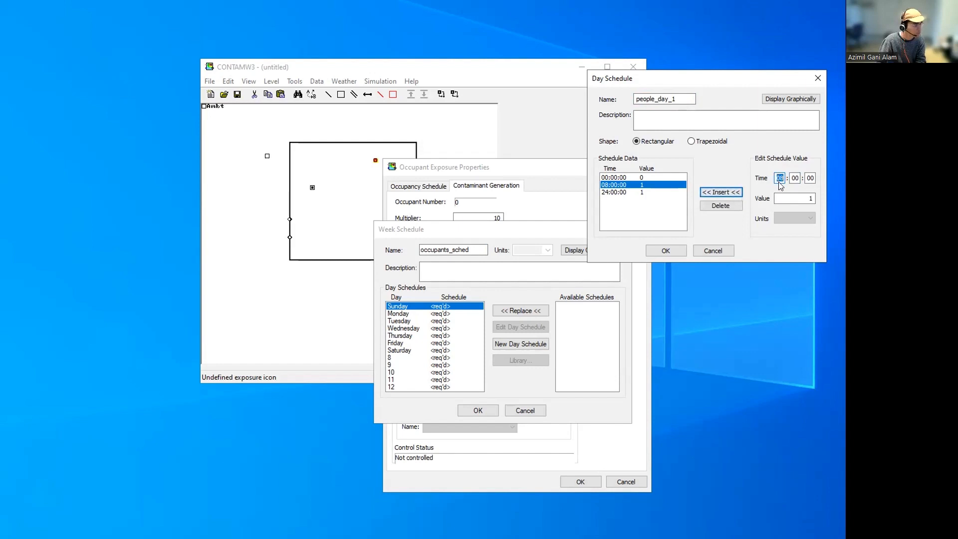
text(09)
click(732, 192)
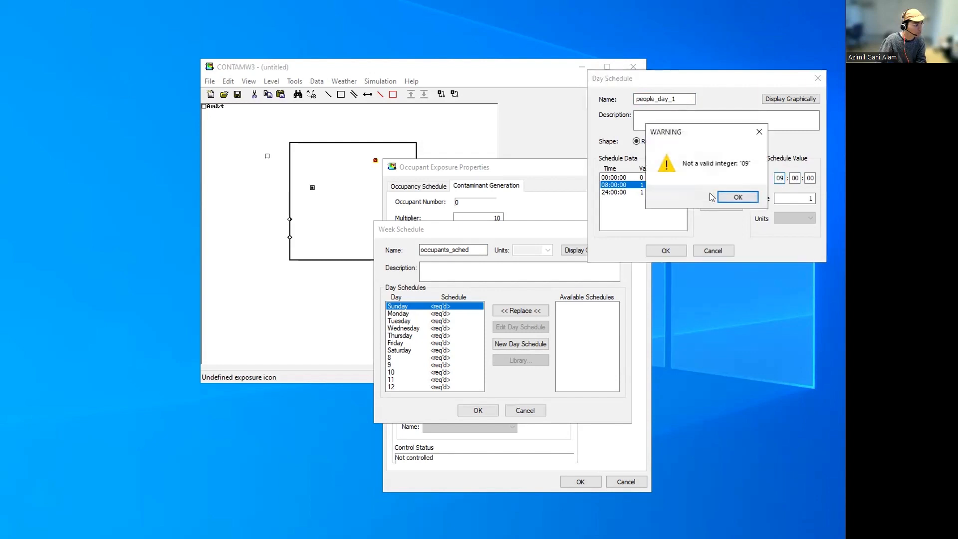
click(732, 196)
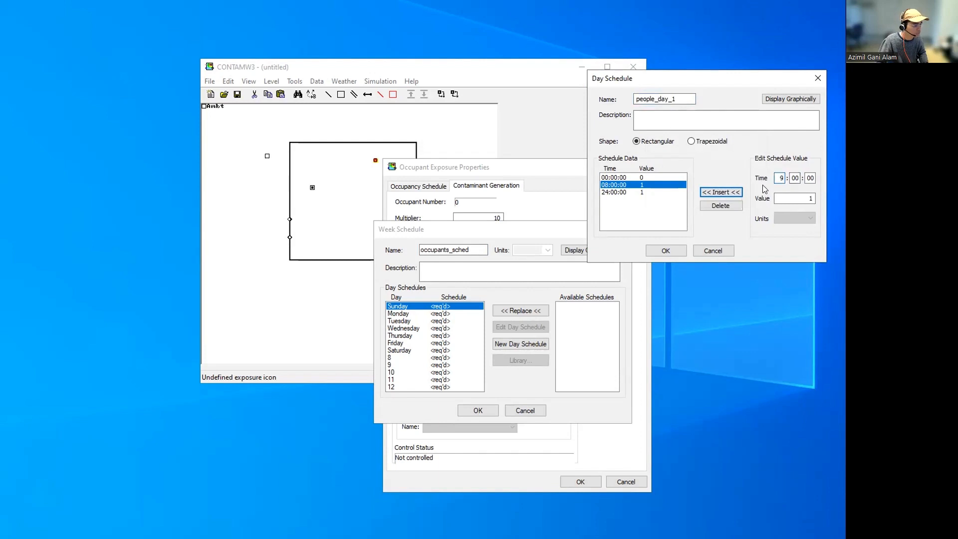
click(717, 195)
click(717, 195)
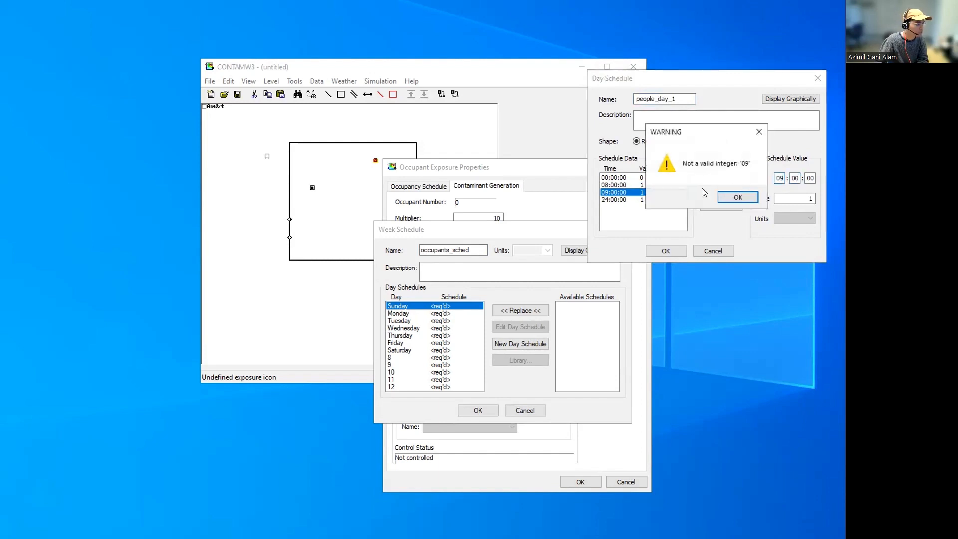
click(738, 197)
Set the value of the 08:00:00 schedule entry to 0
click(666, 185)
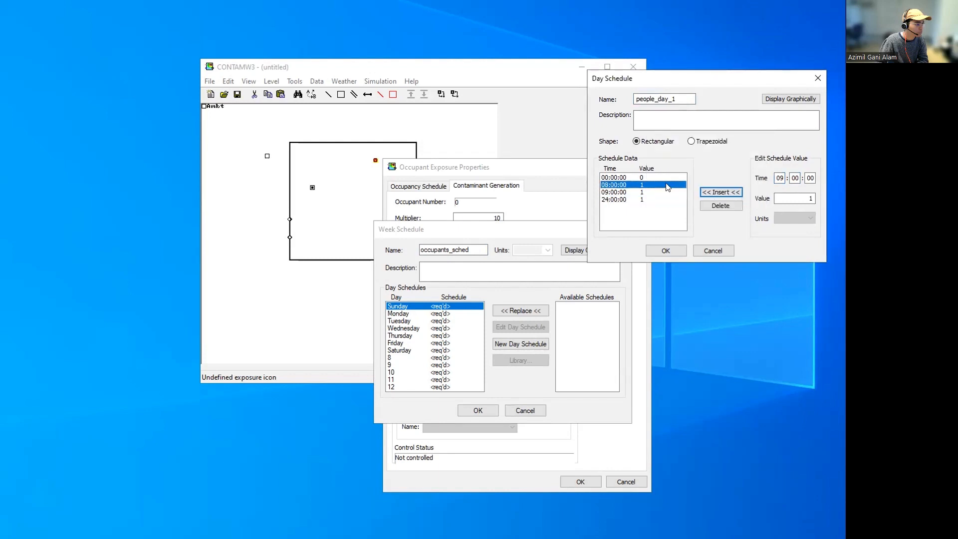
double_click(776, 198)
text(0)
click(725, 193)
click(738, 196)
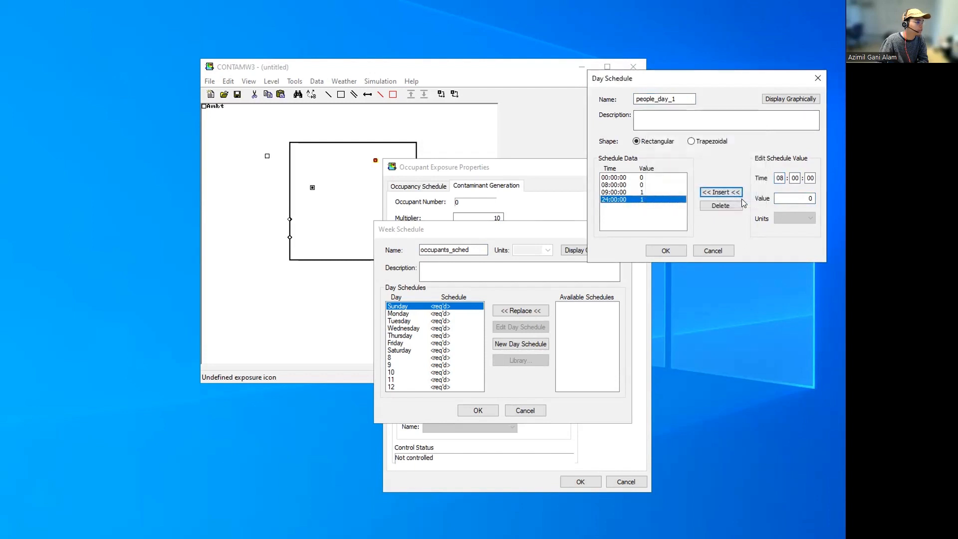
Insert a day schedule entry at 17:00:00 with a value of 0 and set the 24:00:00 entry's value to 0
click(653, 193)
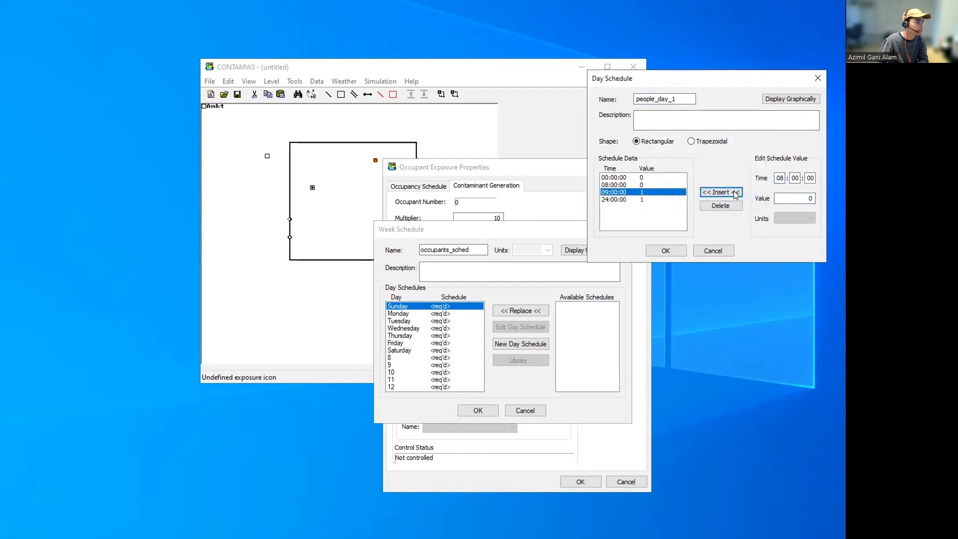
double_click(778, 178)
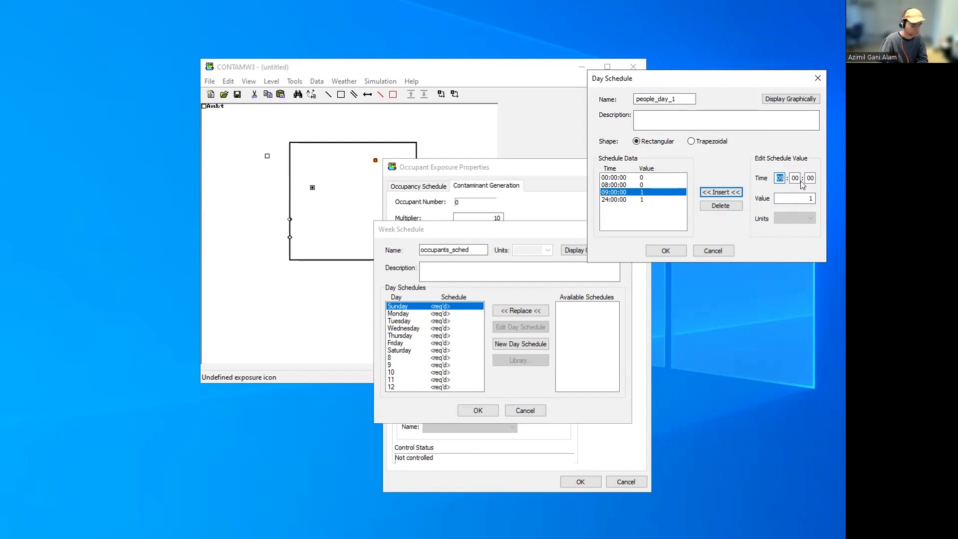
text(17)
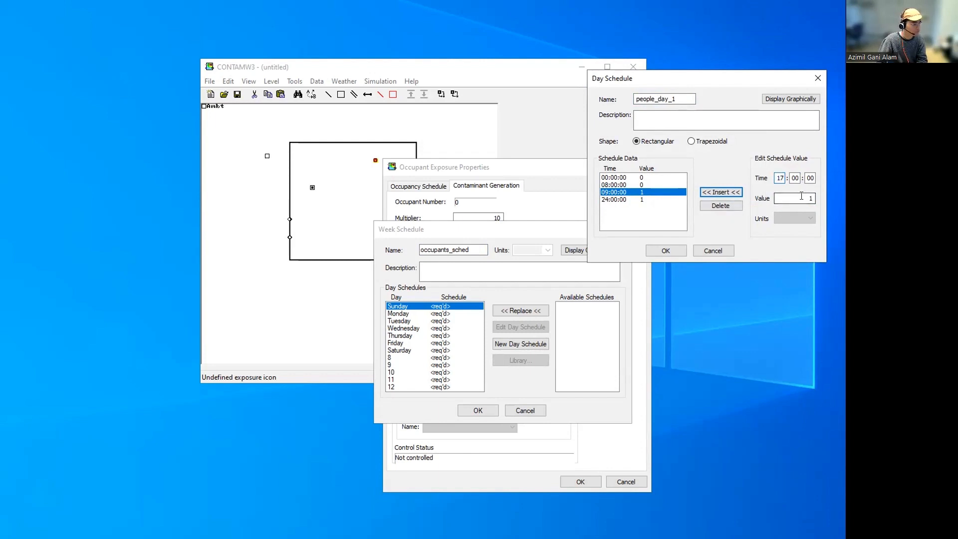
double_click(801, 198)
text(0)
click(721, 192)
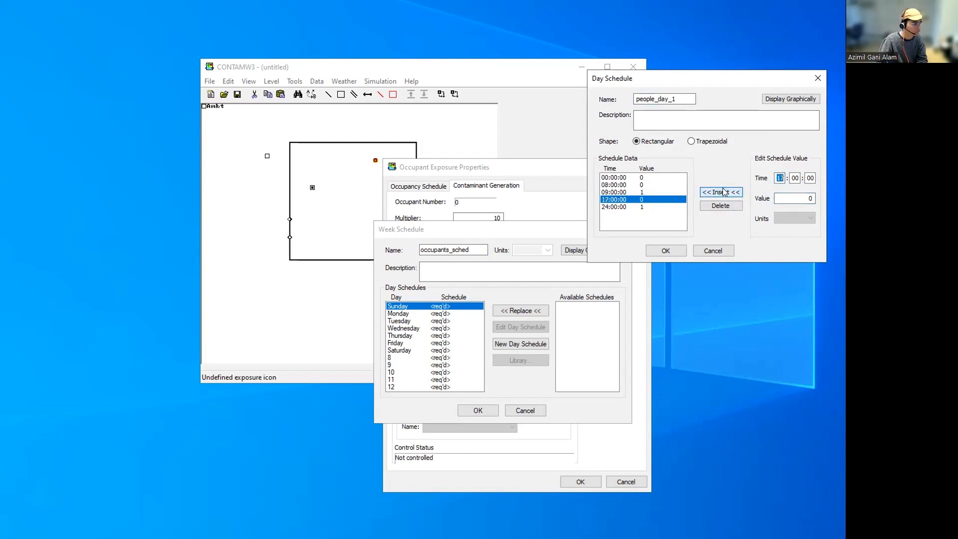
click(647, 207)
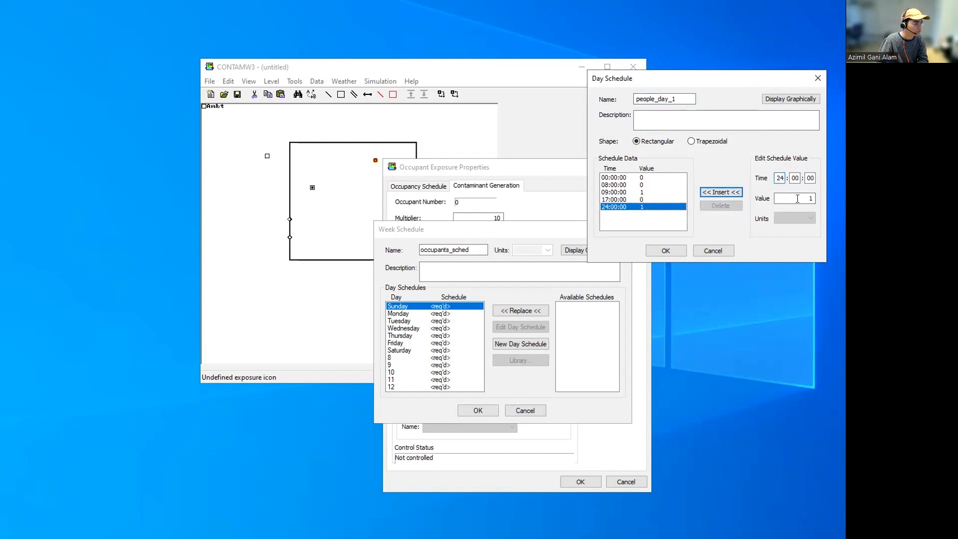
click(721, 192)
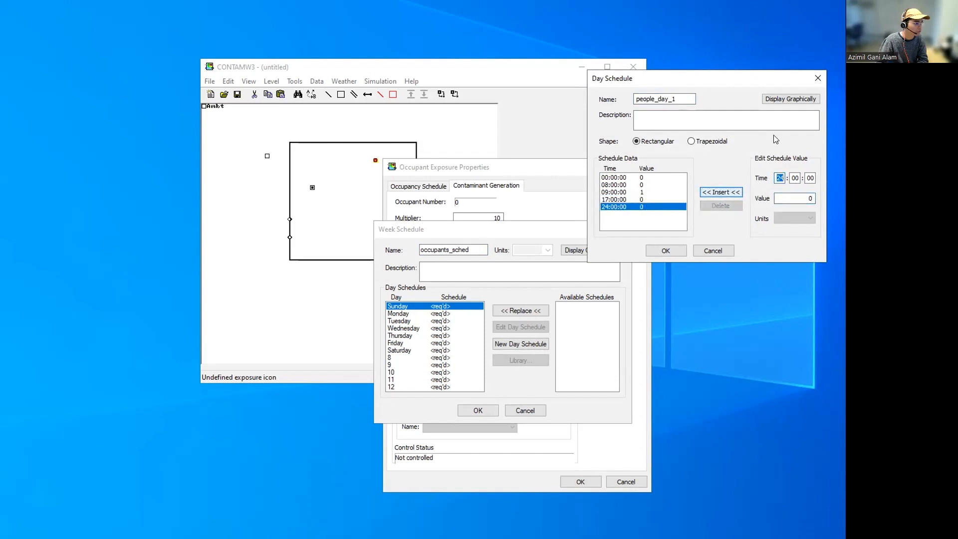
Display the rectangular day schedule graphically and move the graph clear of the schedule settings to examine the profile
click(791, 99)
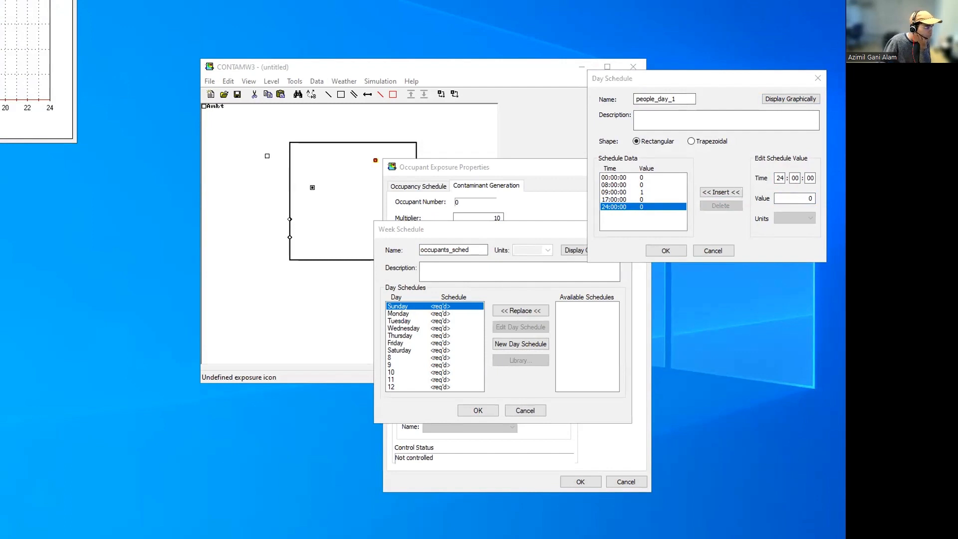
drag(0, 0, 657, 284)
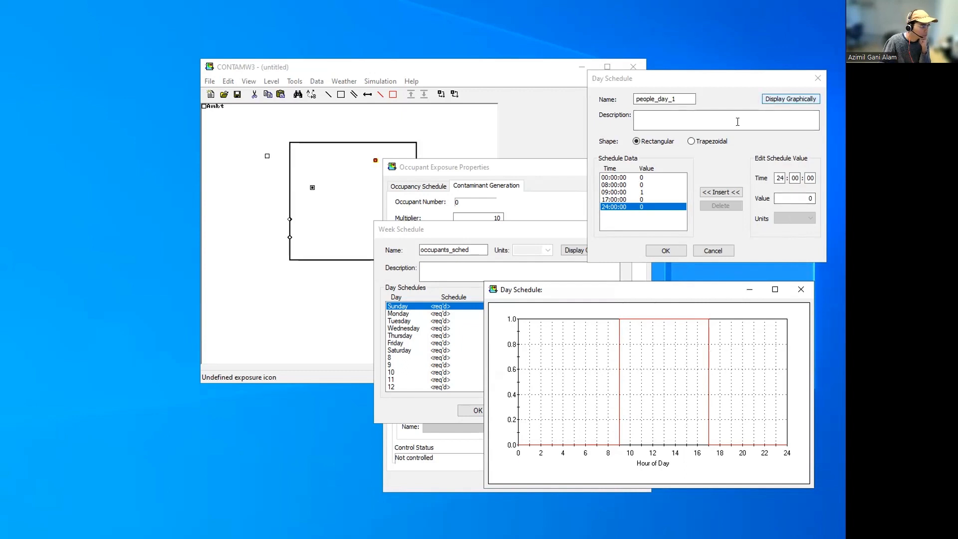
click(690, 153)
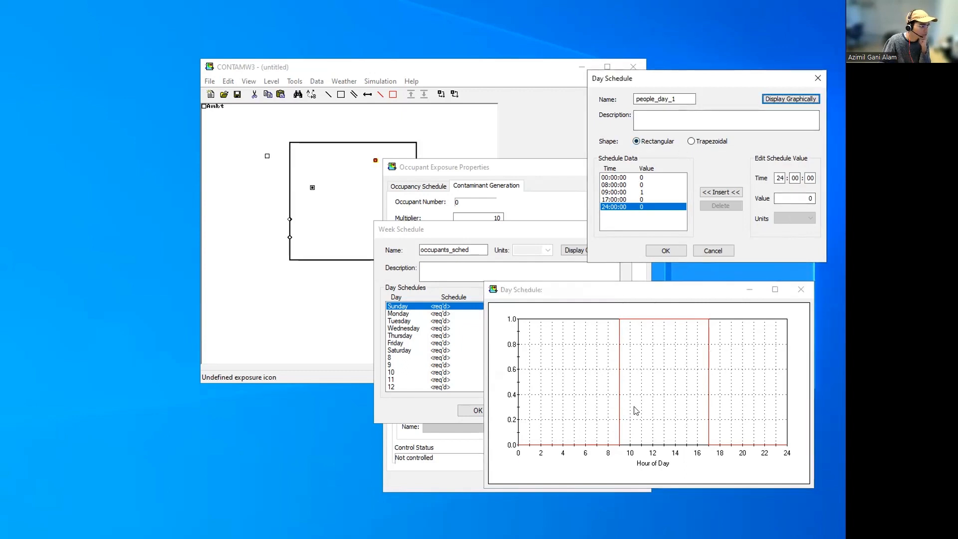
Switch the day schedule's shape to Trapezoidal and display a fresh graph of it
click(693, 142)
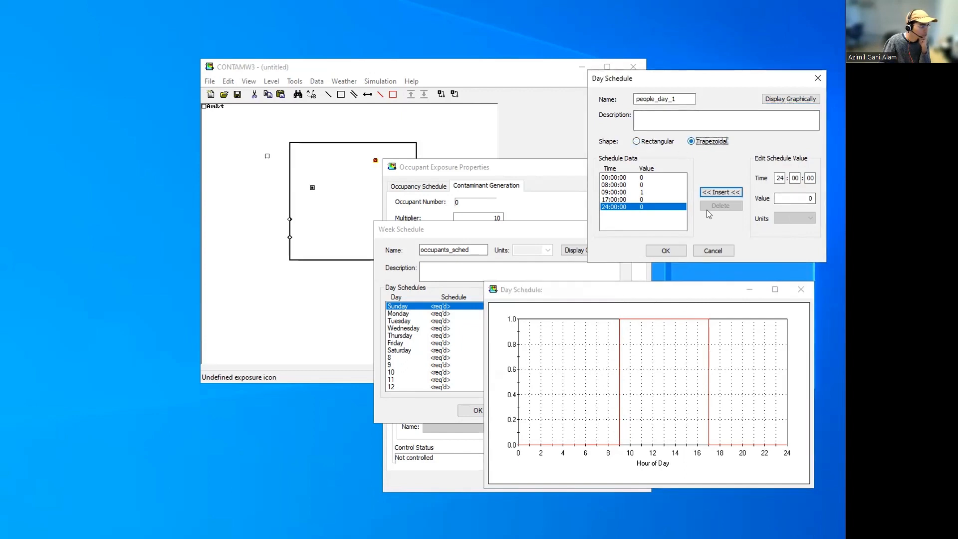
click(801, 290)
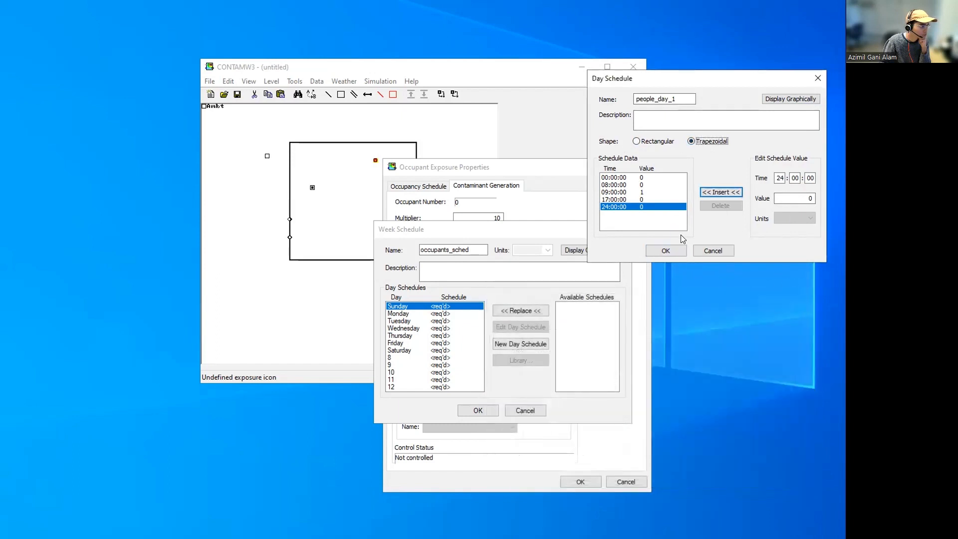
click(791, 99)
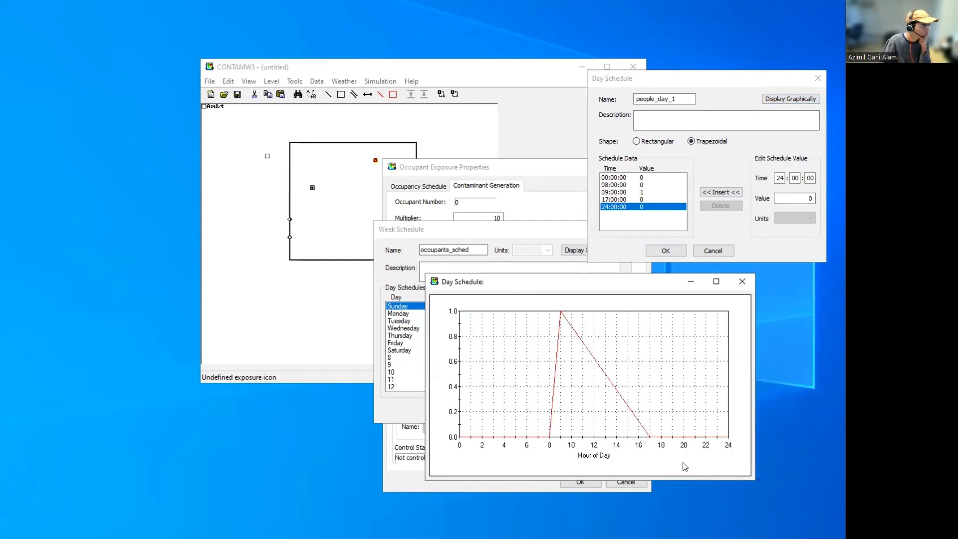
Delete the 08:00:00 entry from the day schedule and display the updated trapezoidal graph
click(646, 185)
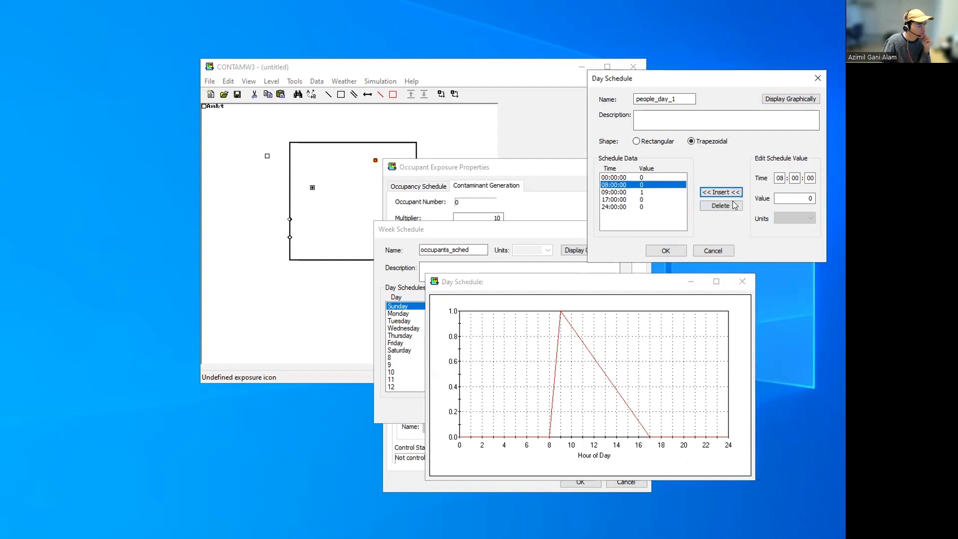
click(721, 205)
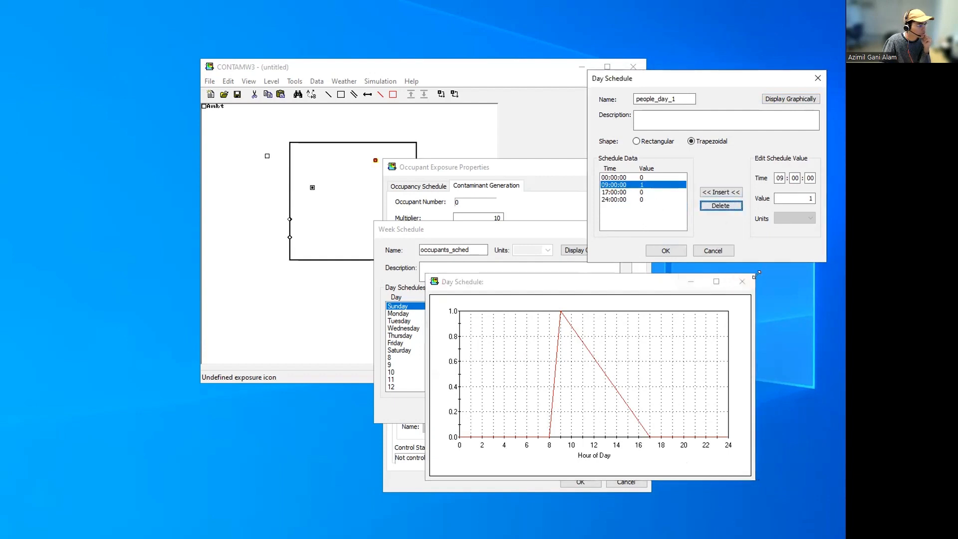
click(741, 282)
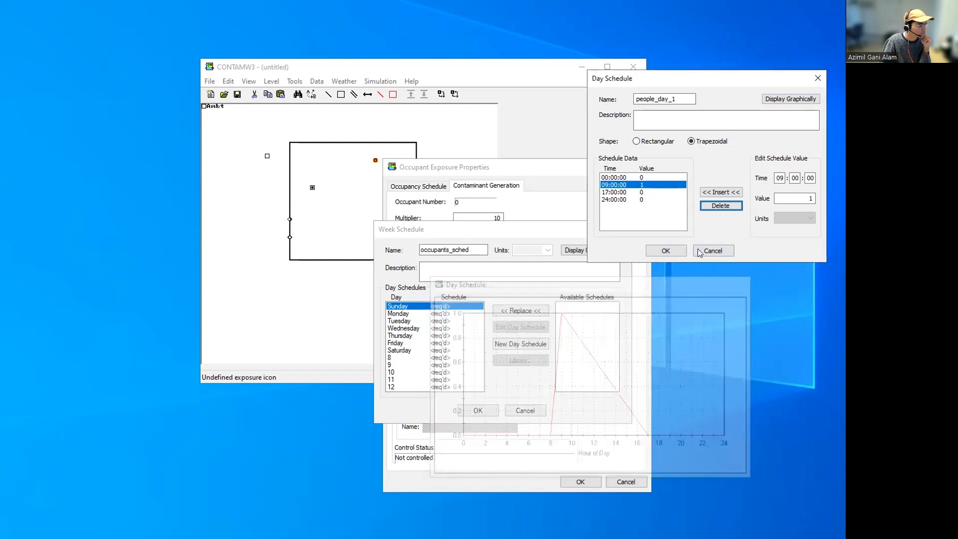
click(789, 100)
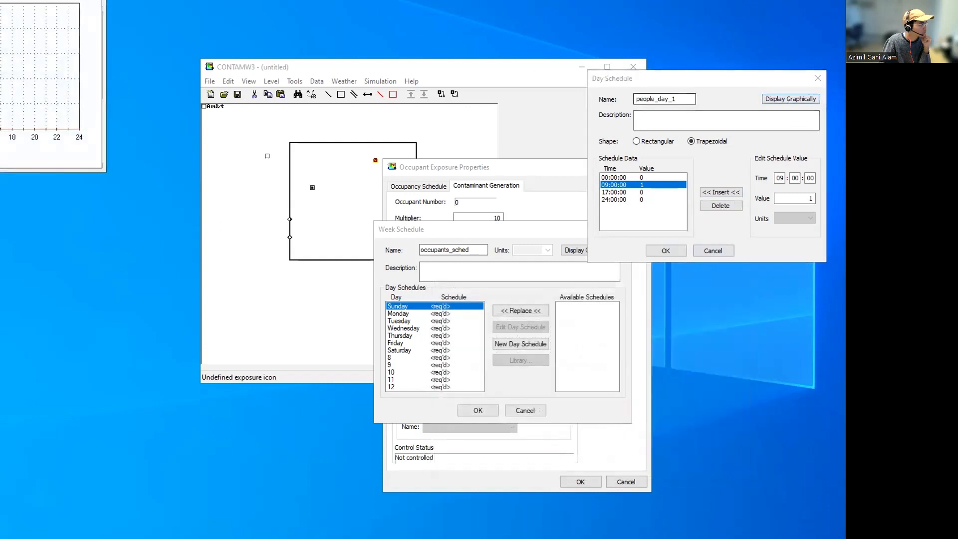
drag(0, 0, 624, 254)
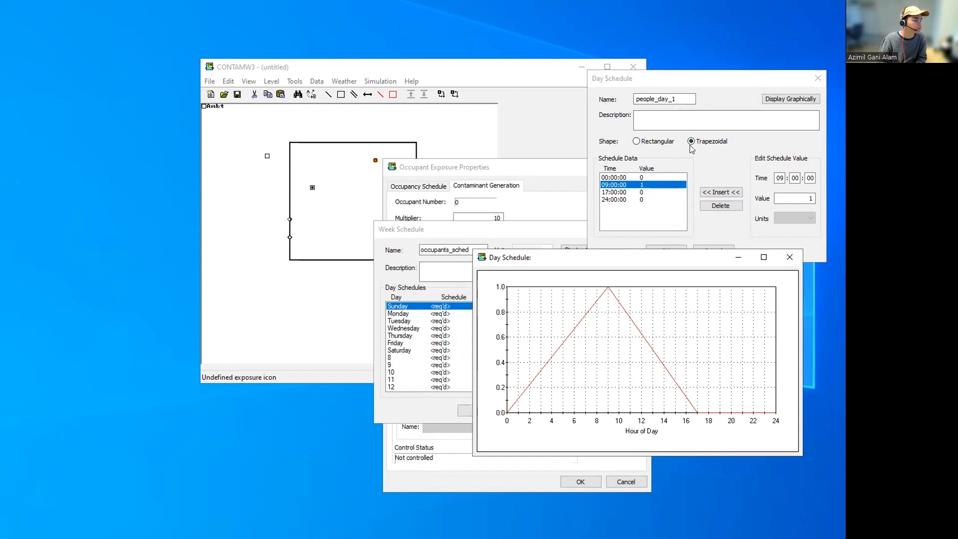
Set the day schedule's shape to Rectangular and check its profile in the graph
click(790, 258)
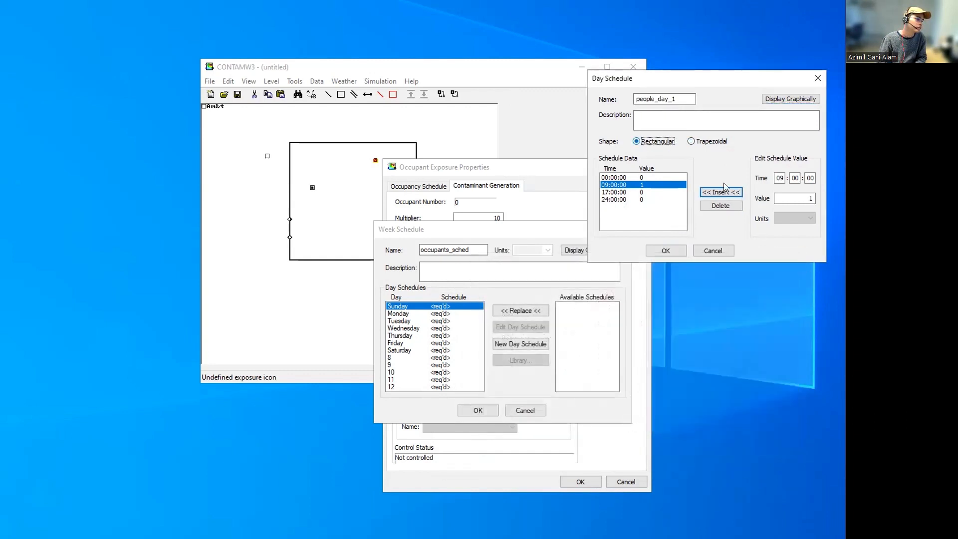
click(775, 99)
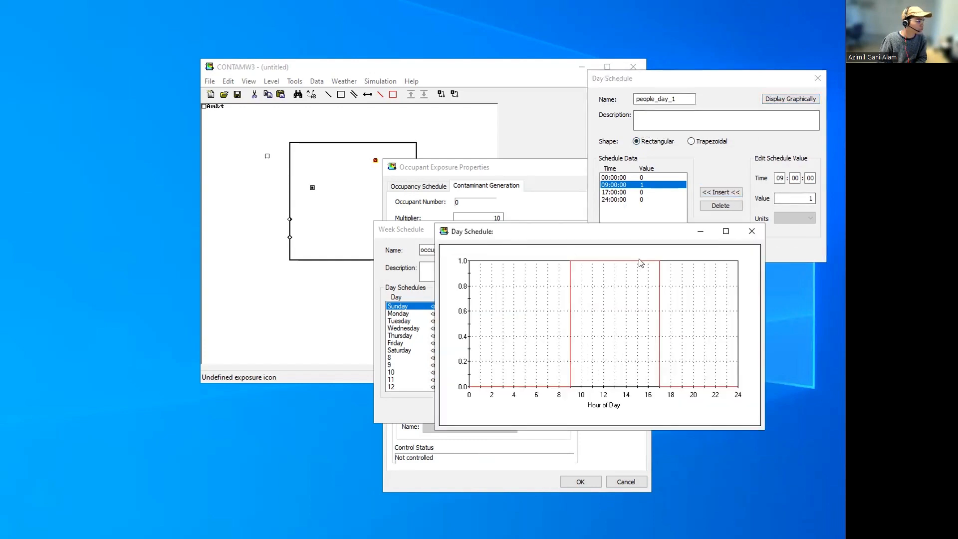
click(752, 232)
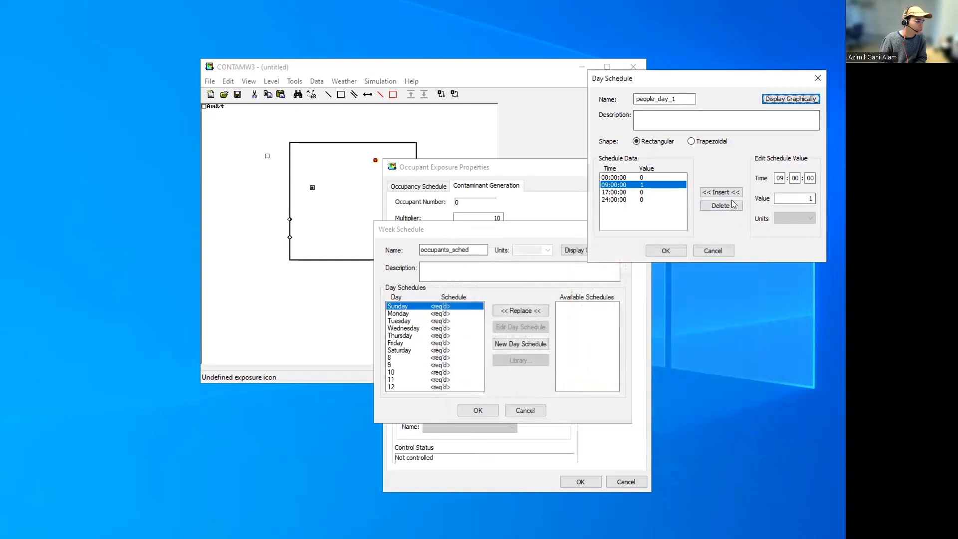
Insert a day schedule entry at 12:00:00 with a value of 0.3
click(664, 193)
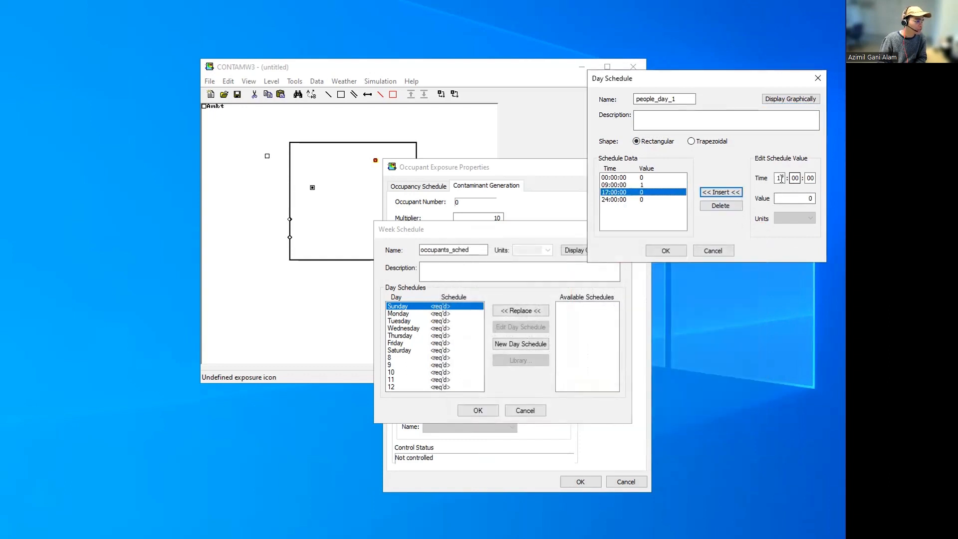
drag(777, 179, 796, 173)
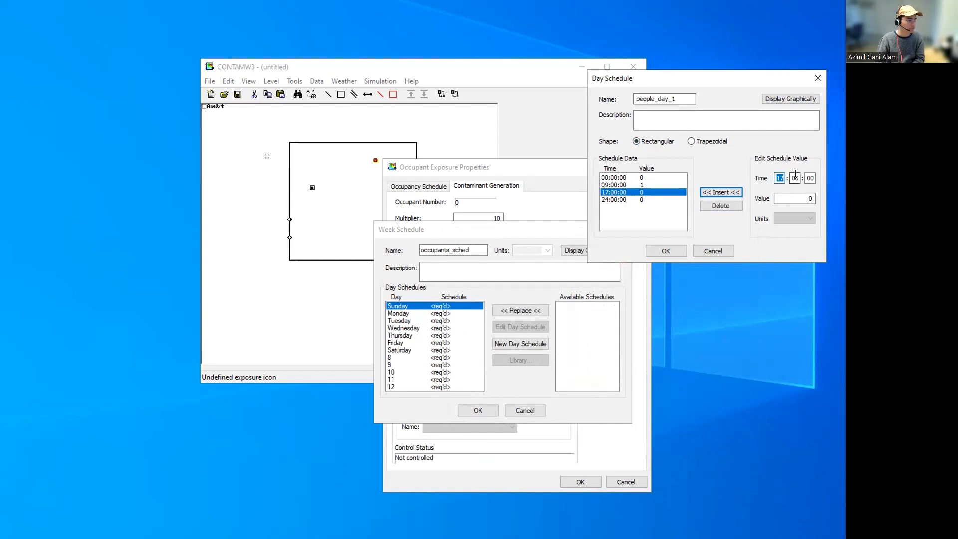
text(12)
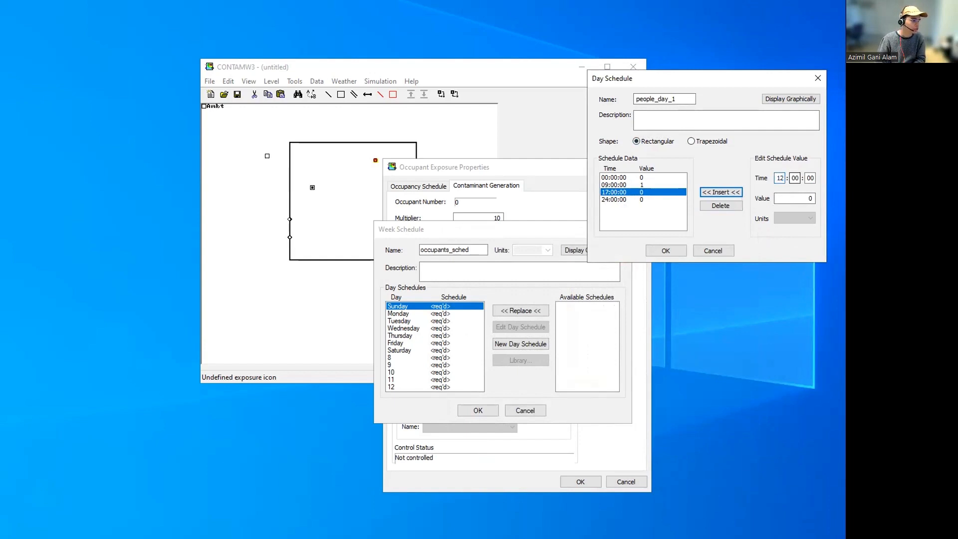
click(797, 200)
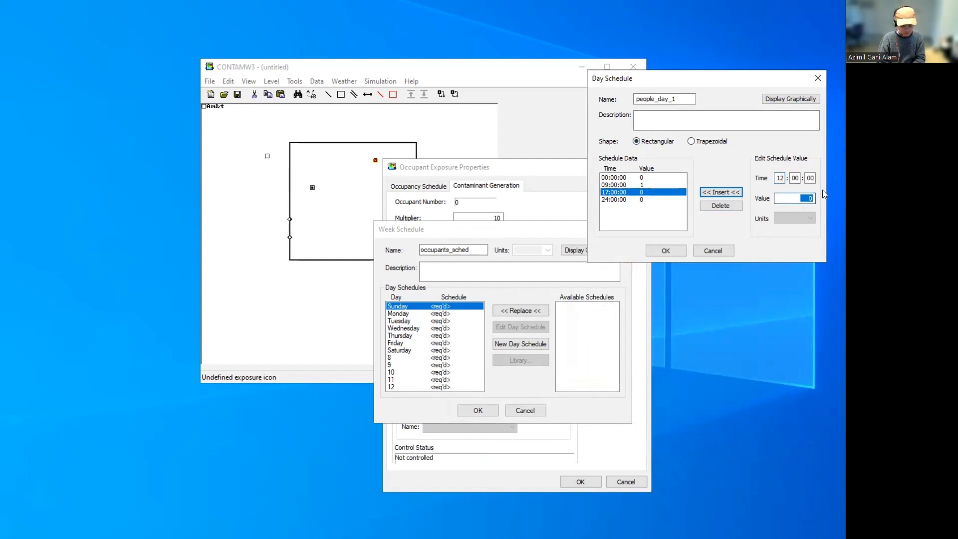
text(0.3)
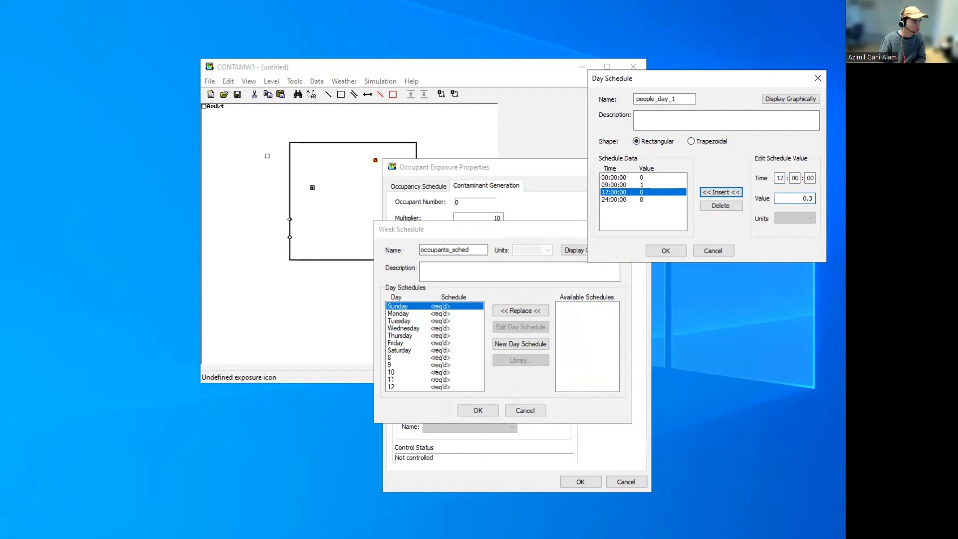
click(736, 192)
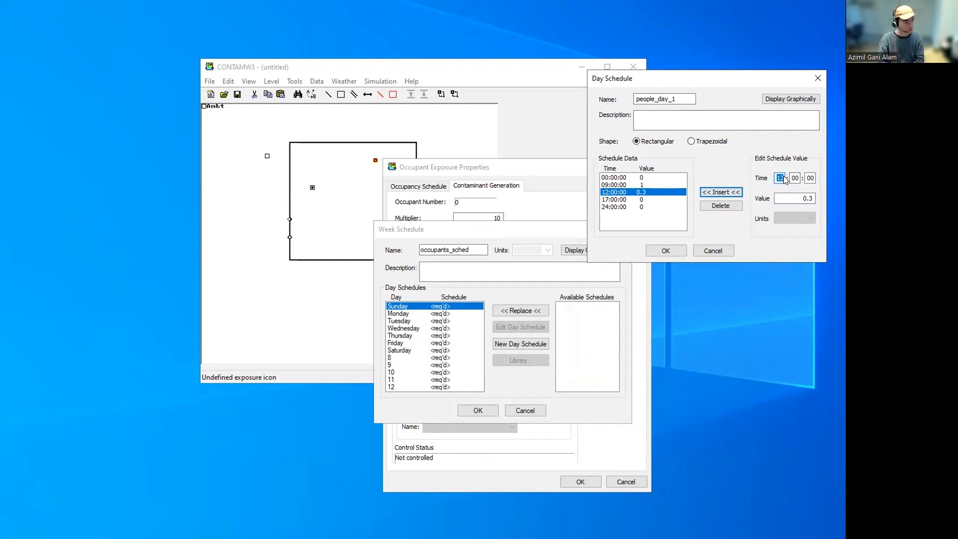
Insert a day schedule entry at 13:00:00 with a value of 1 and check the resulting profile in the graph
text(13)
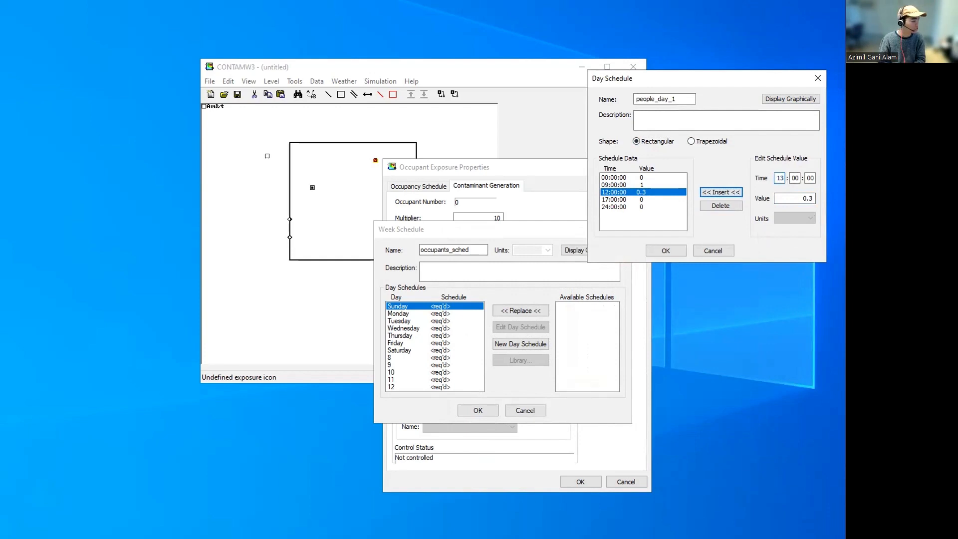
double_click(803, 198)
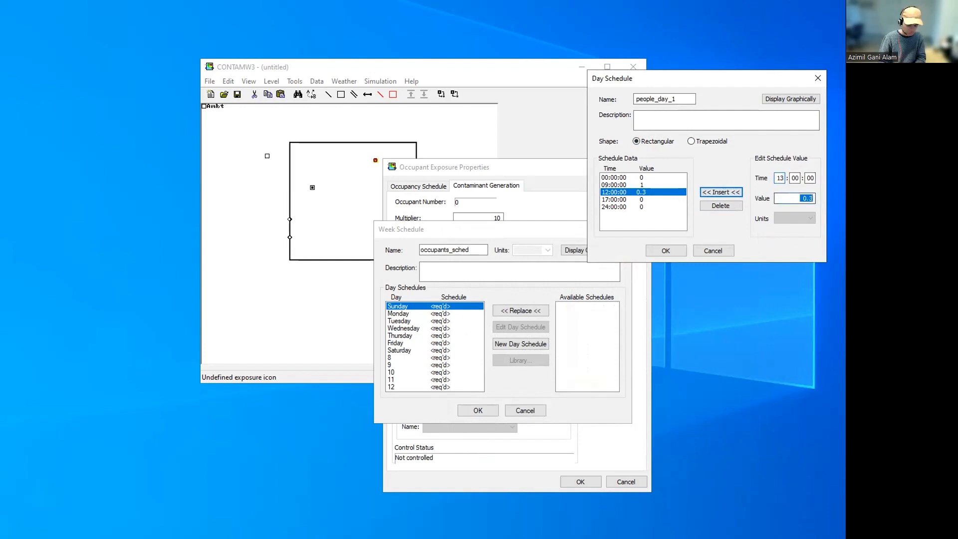
text(1)
click(710, 194)
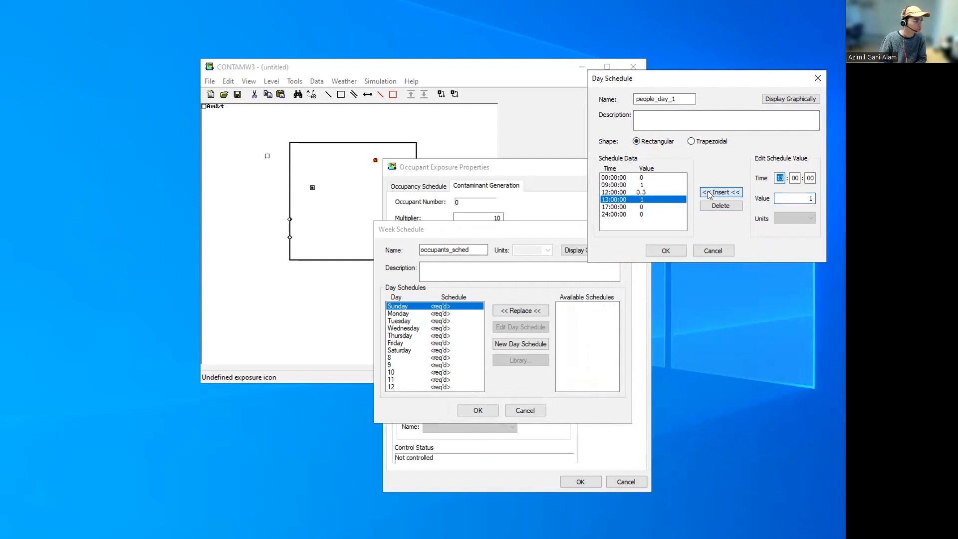
click(780, 97)
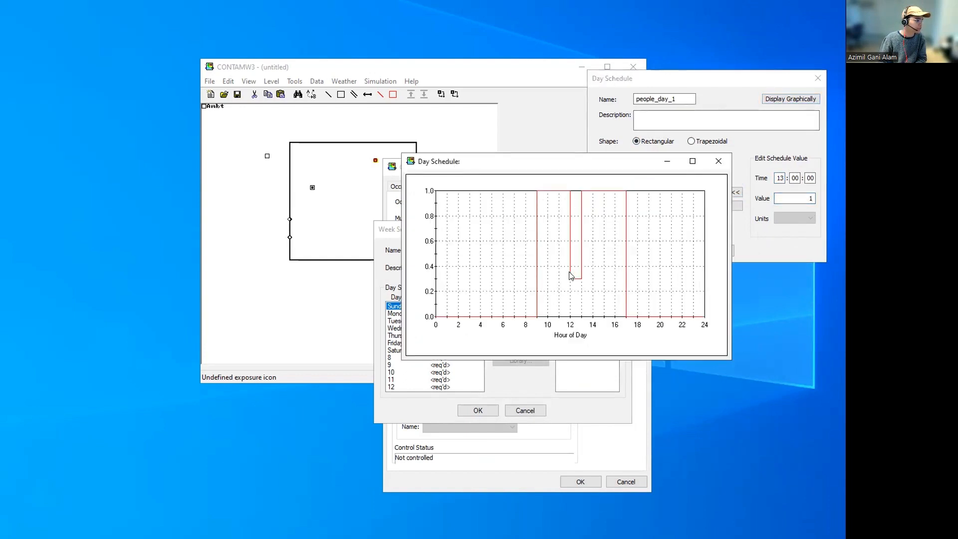
click(719, 160)
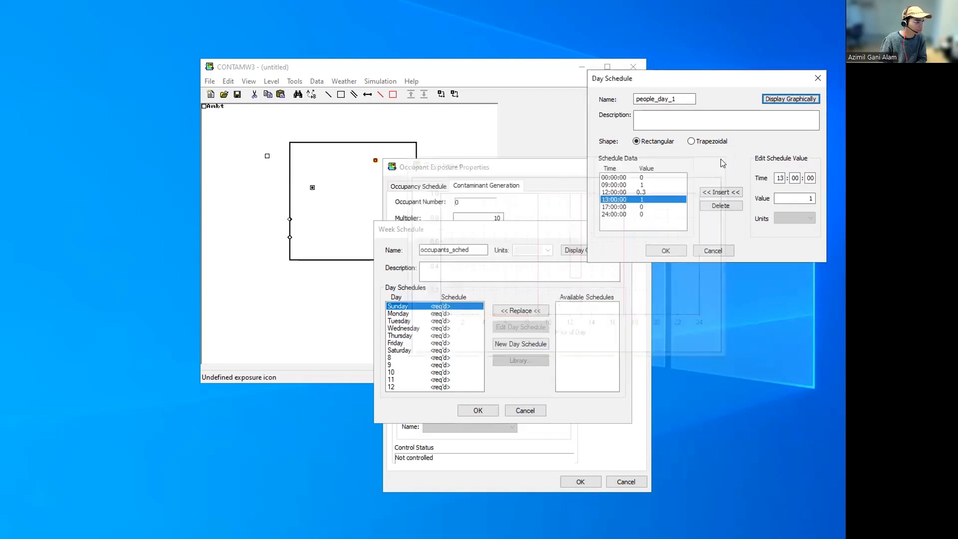
Set the value of the 09:00:00 entry in the people_day_1 day schedule to 0.5
click(644, 192)
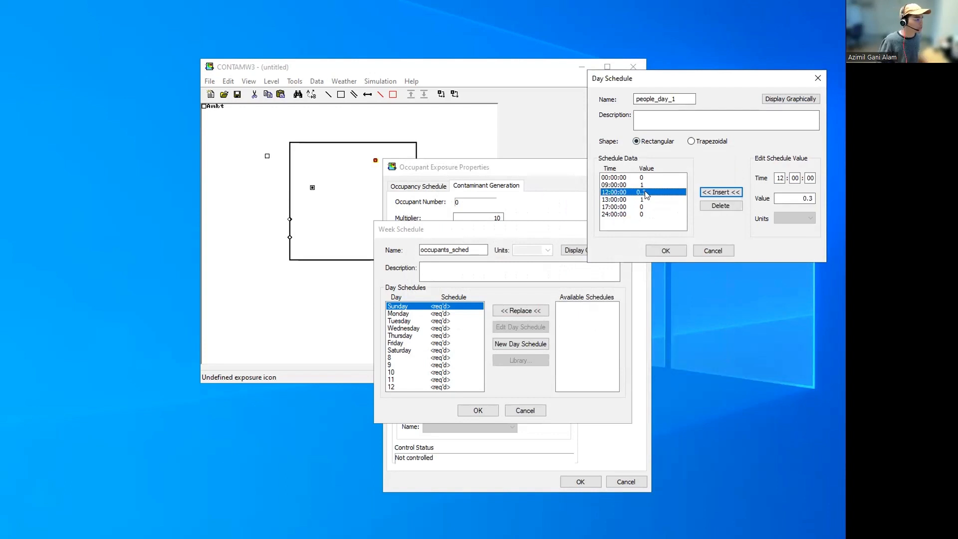
click(640, 184)
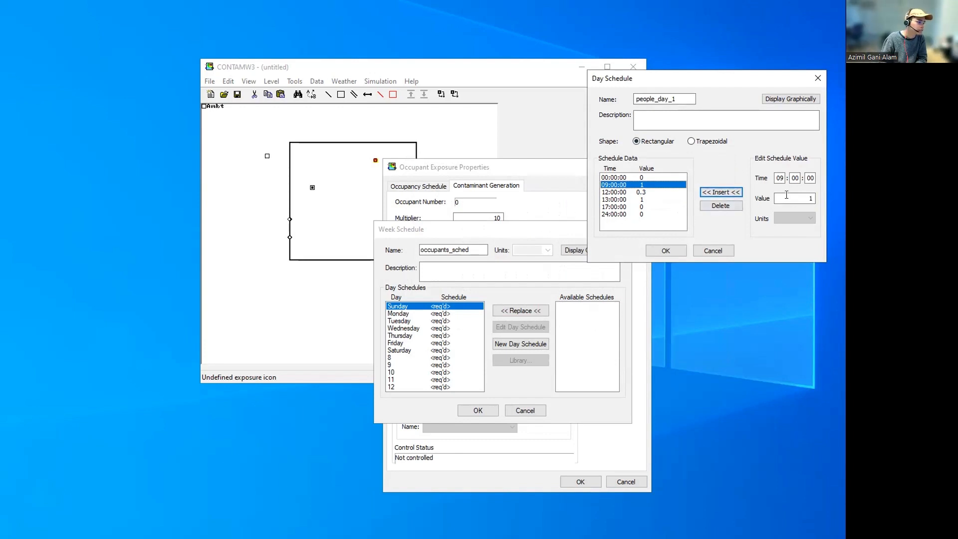
double_click(807, 198)
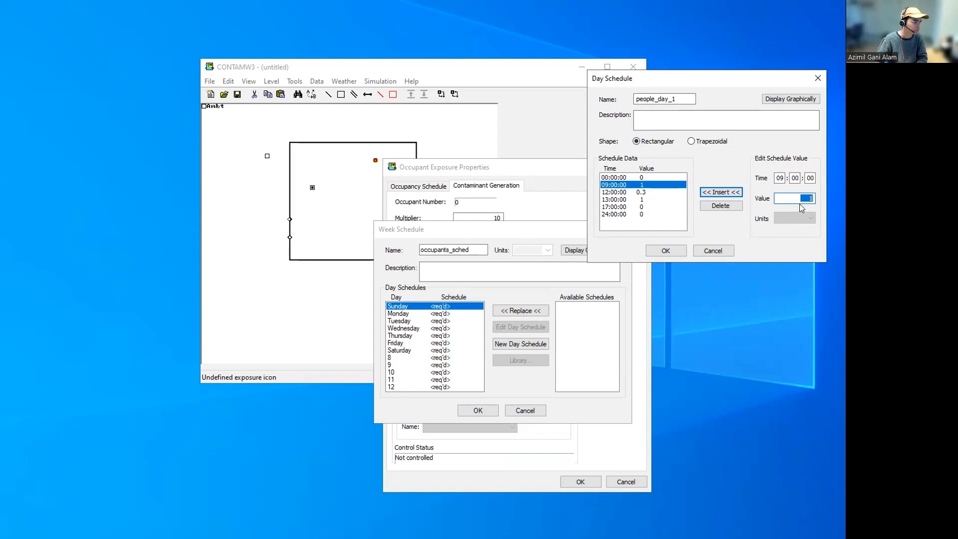
drag(807, 199, 841, 197)
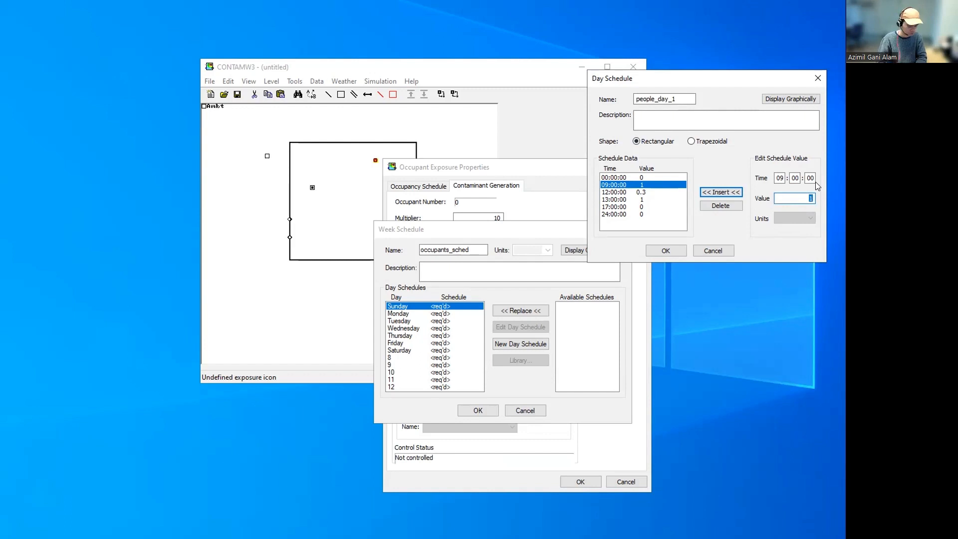
text(0.5)
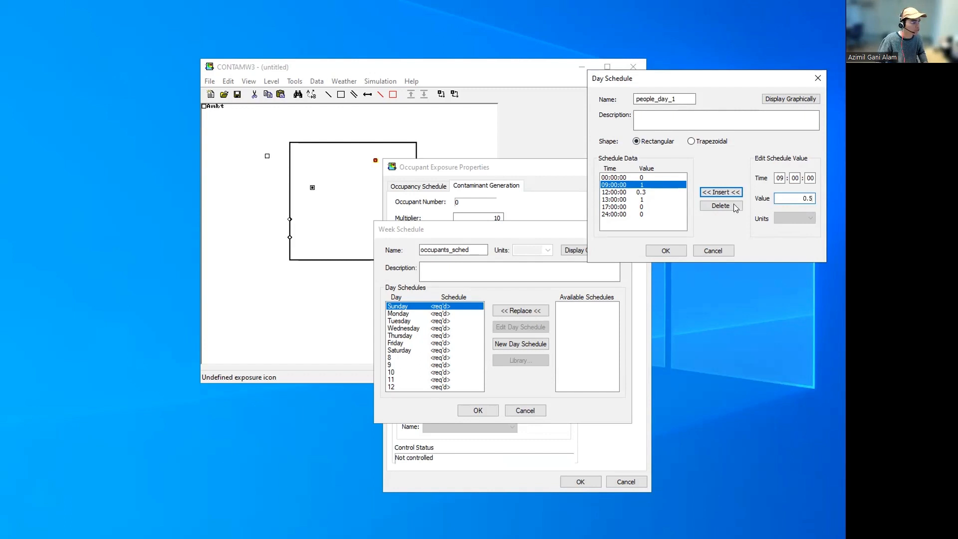
click(721, 192)
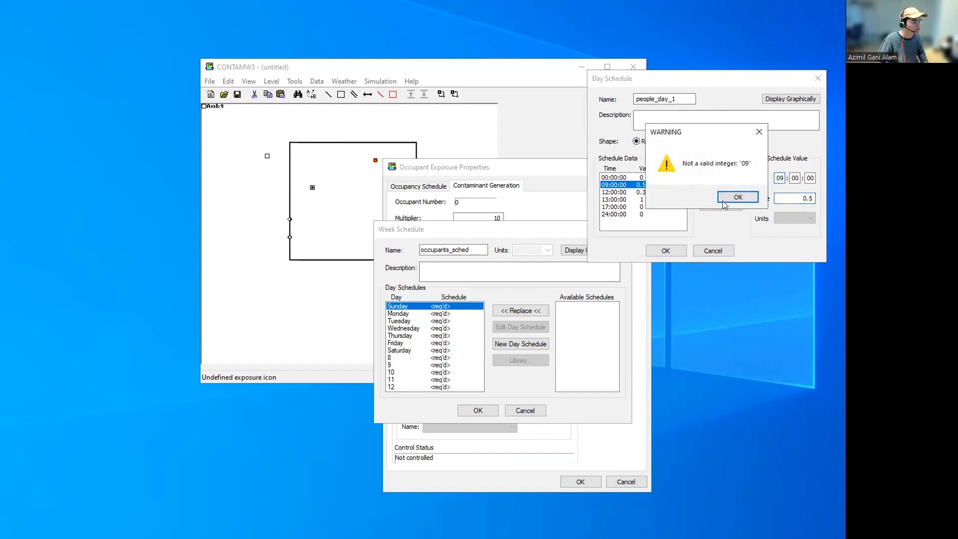
click(725, 199)
Set the value of the 12:00:00 day schedule entry to 0.1
click(642, 191)
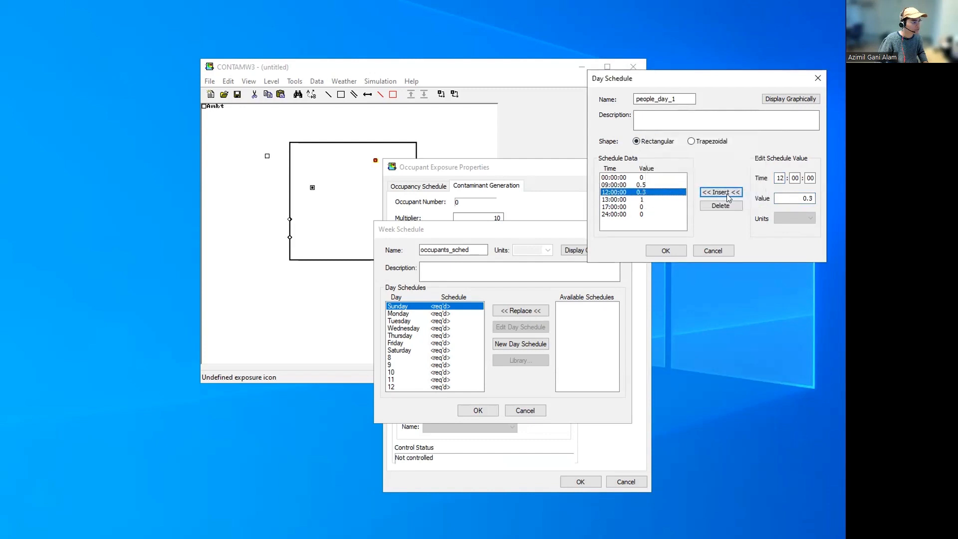
double_click(807, 199)
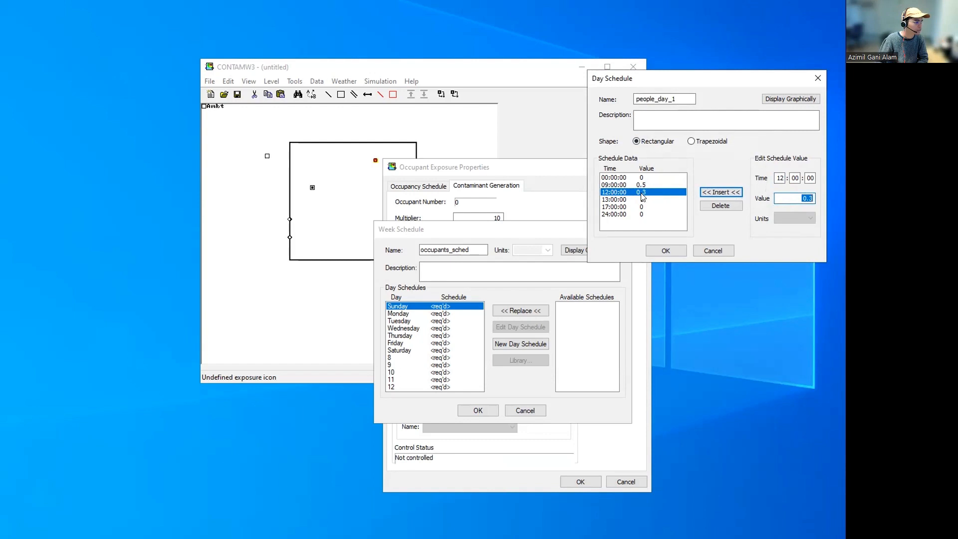
click(811, 198)
drag(815, 198, 809, 199)
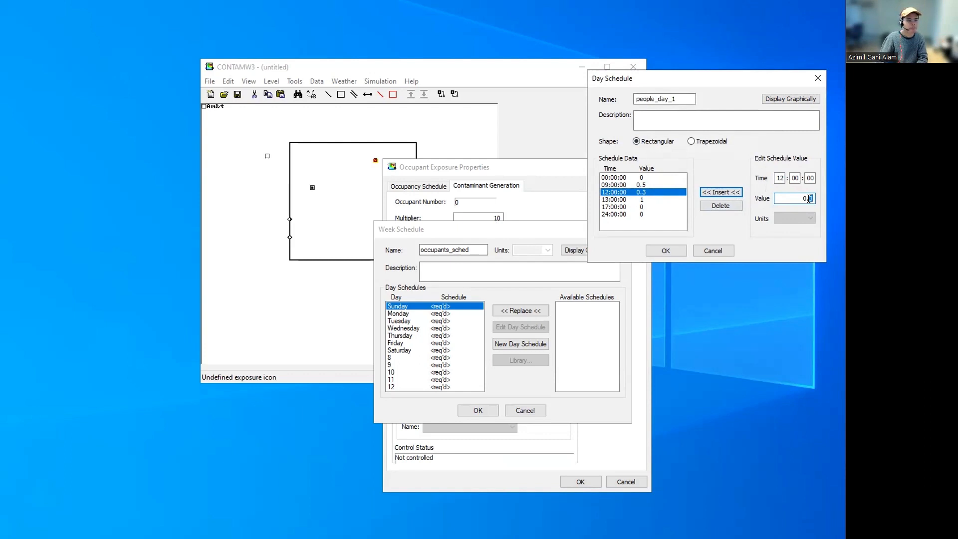
text(1)
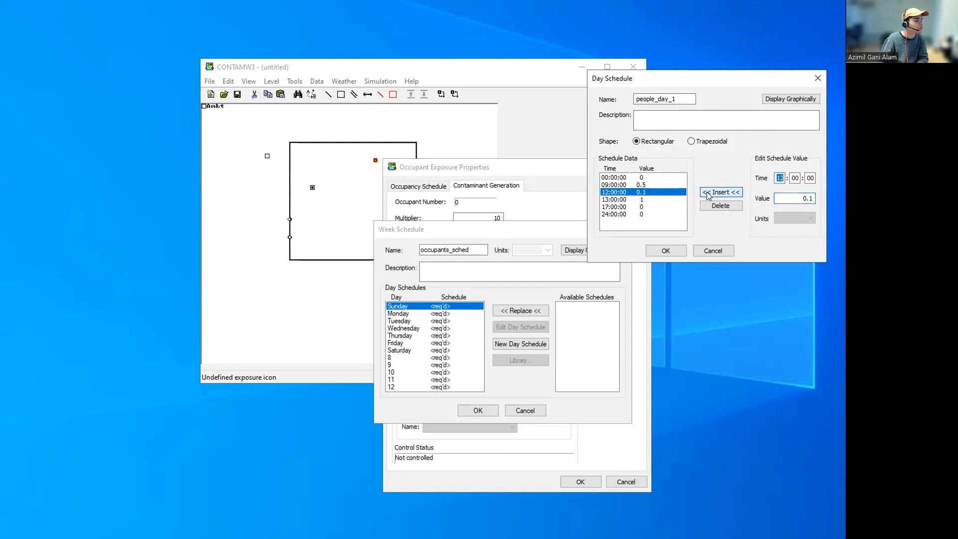
click(713, 195)
Set the value of the 13:00:00 day schedule entry to 0.5
double_click(809, 198)
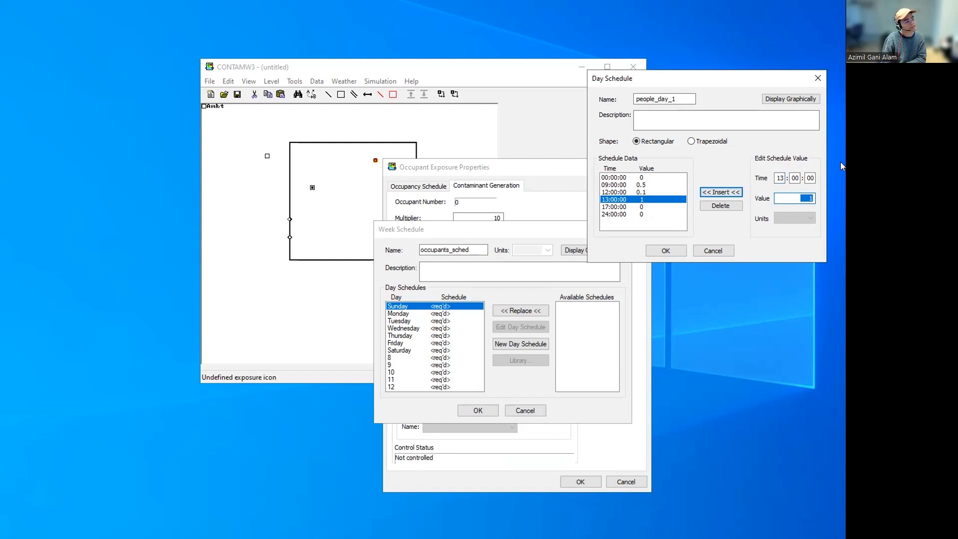
text(0)
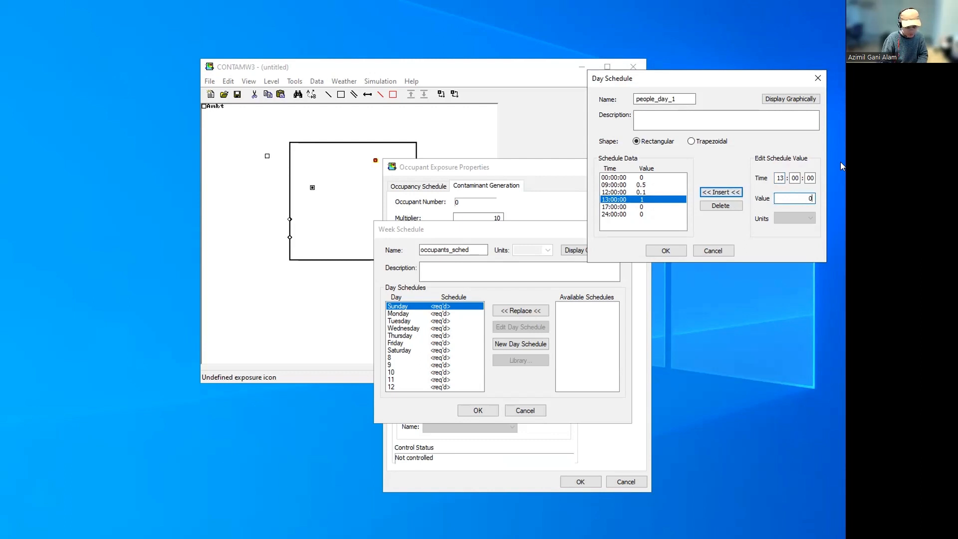
text(.5)
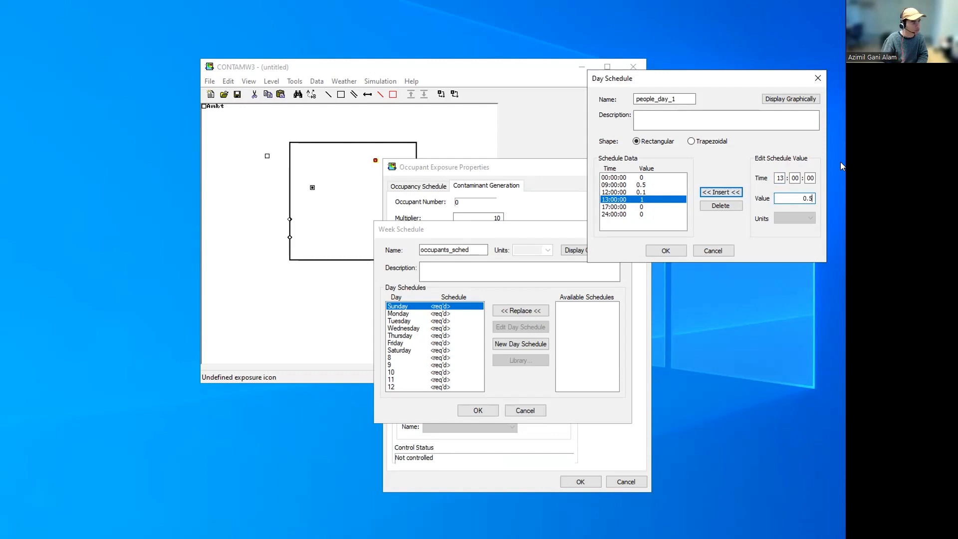
click(728, 194)
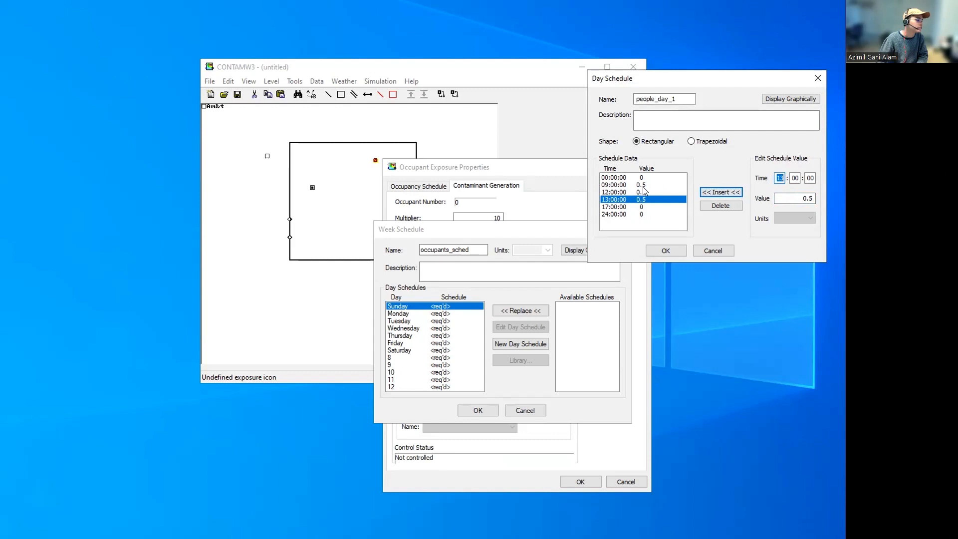
Check the people_day_1 profile in the graph and save the day schedule
click(799, 100)
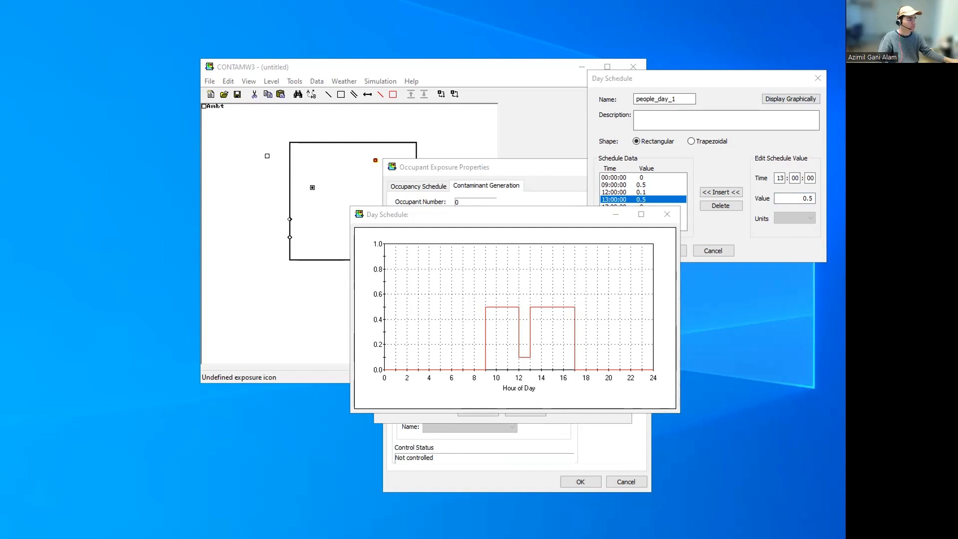
click(669, 213)
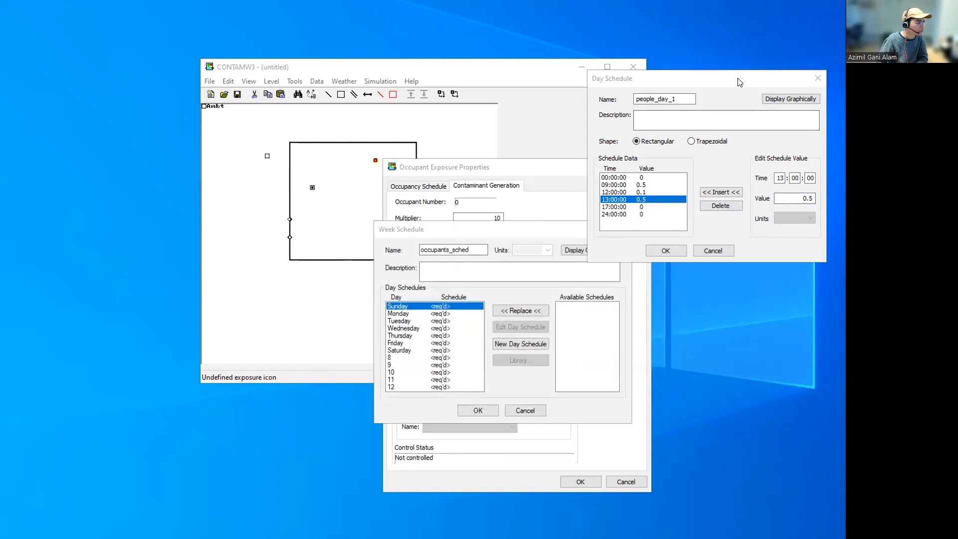
drag(738, 79, 727, 89)
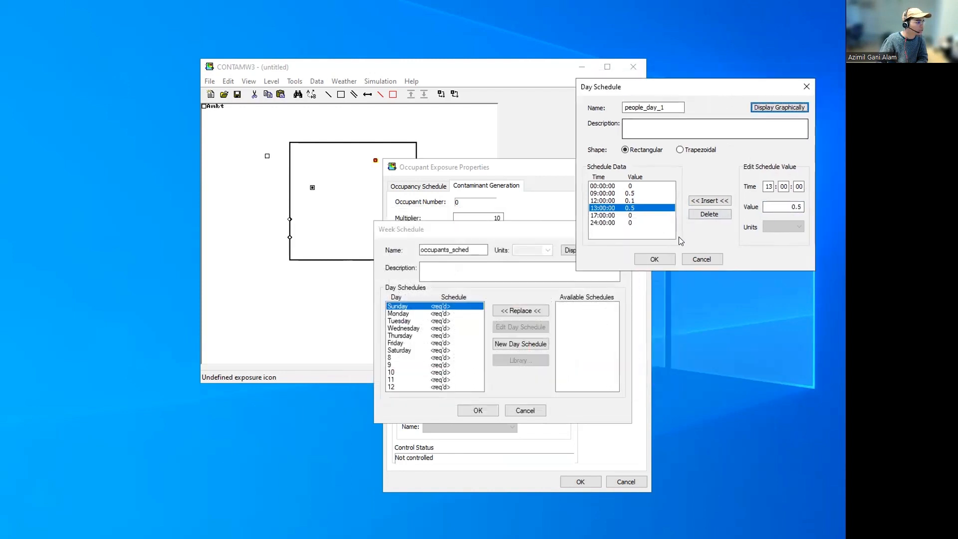
click(655, 259)
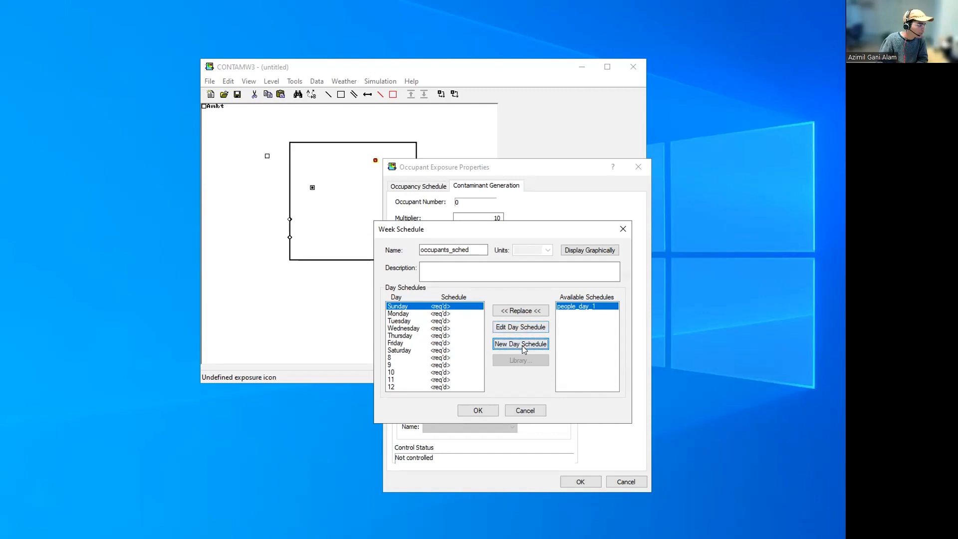
Create a day schedule named always_on with a value of 1 at 00:00:00 and 24:00:00
click(522, 345)
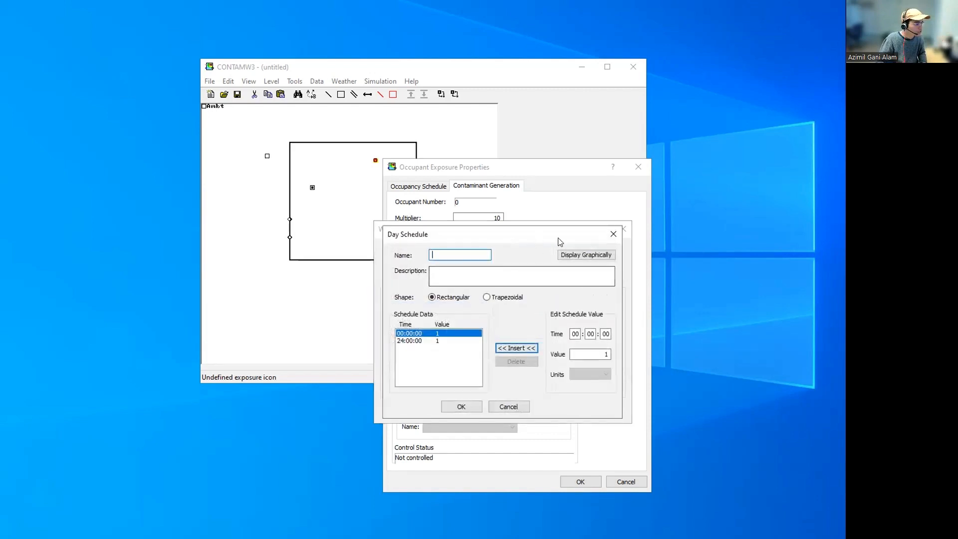
drag(558, 238, 715, 273)
text(always)
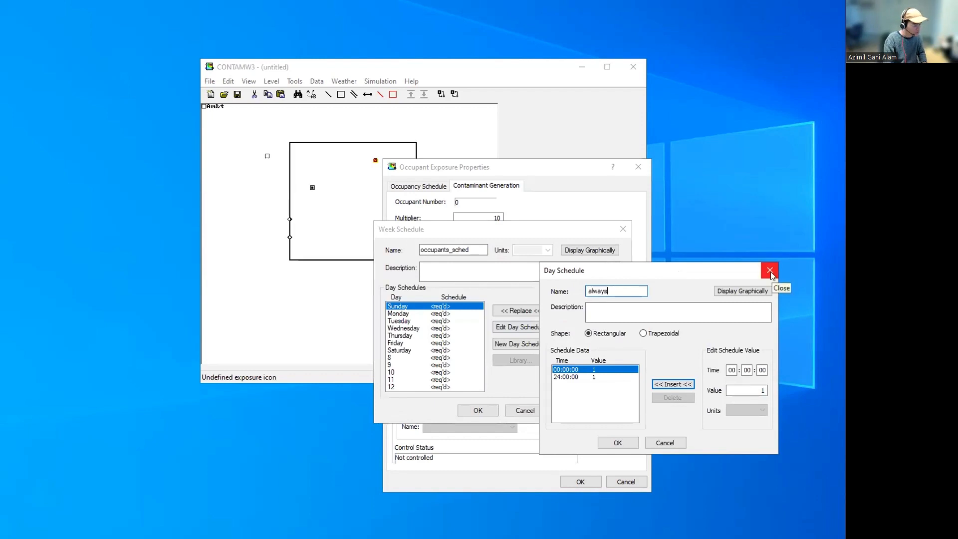
text(_on)
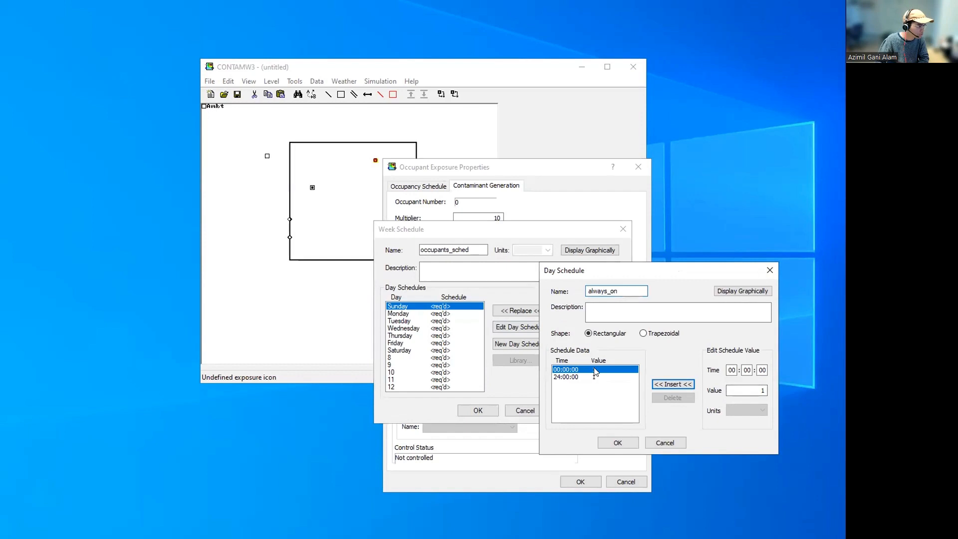
click(594, 377)
click(673, 385)
click(618, 443)
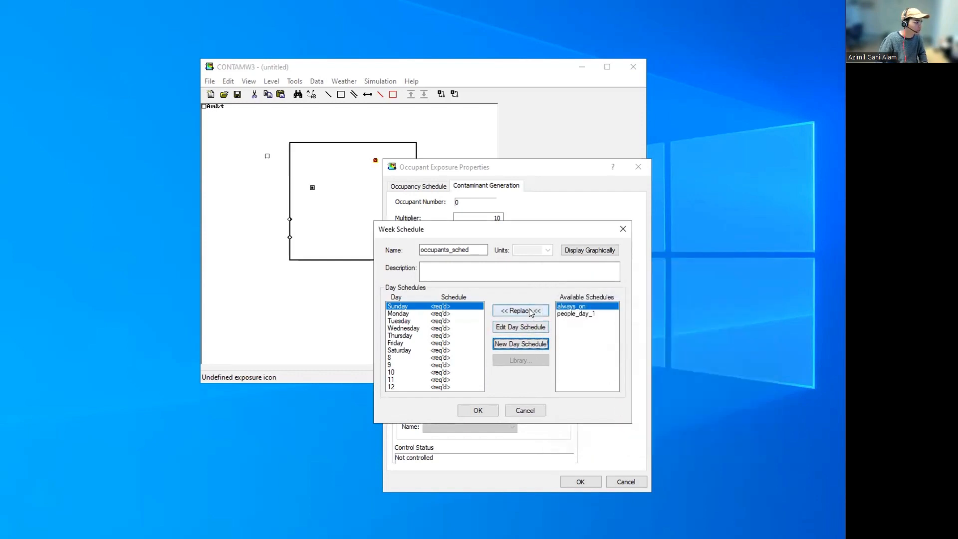
Start another new day schedule and name it always_off
click(528, 344)
text(a)
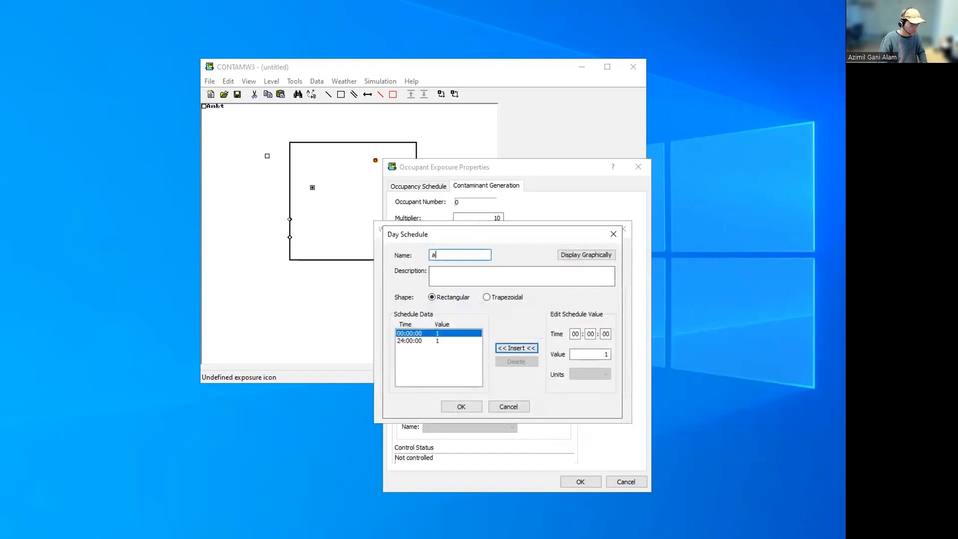
text(lways)
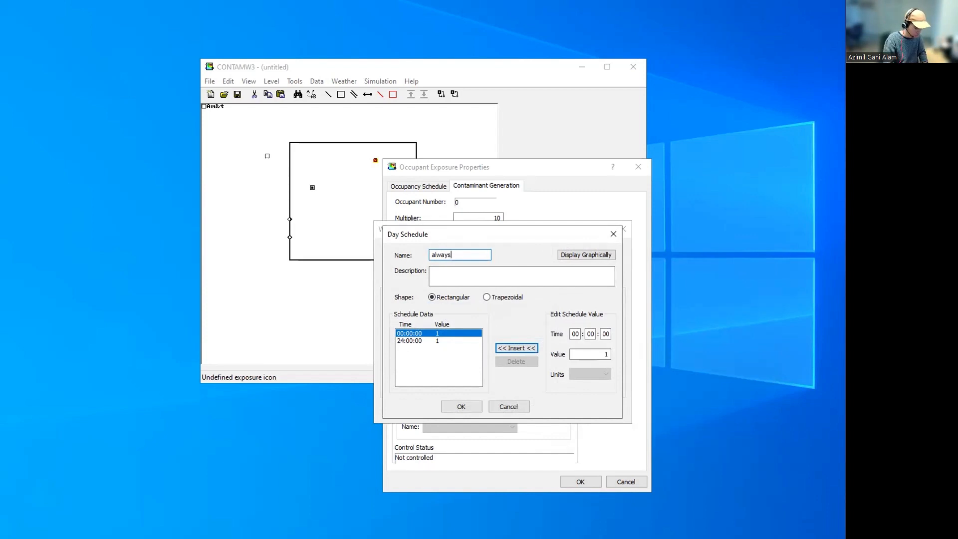
text(_off)
key(Tab)
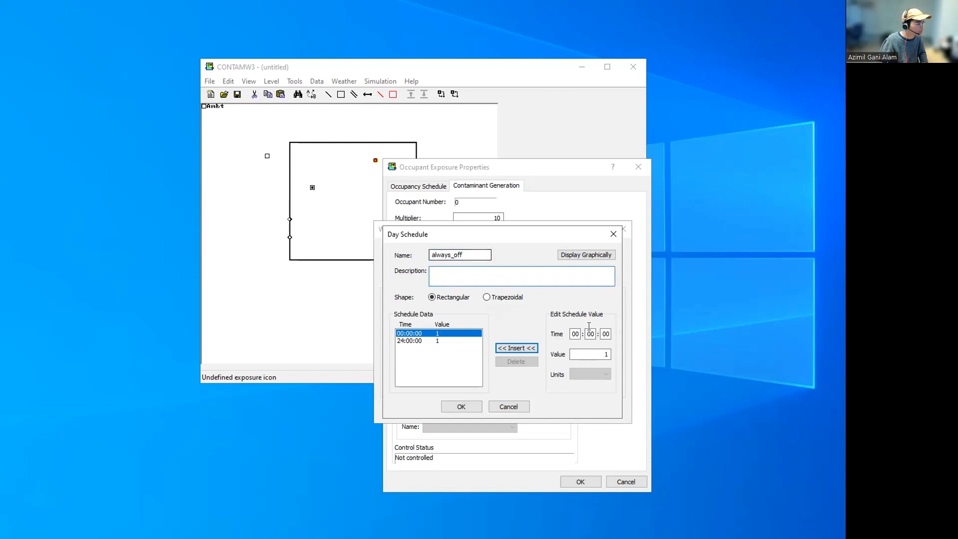
Set the always_off values at 00:00:00 and 24:00:00 to 0 and save the day schedule
double_click(594, 354)
text(0)
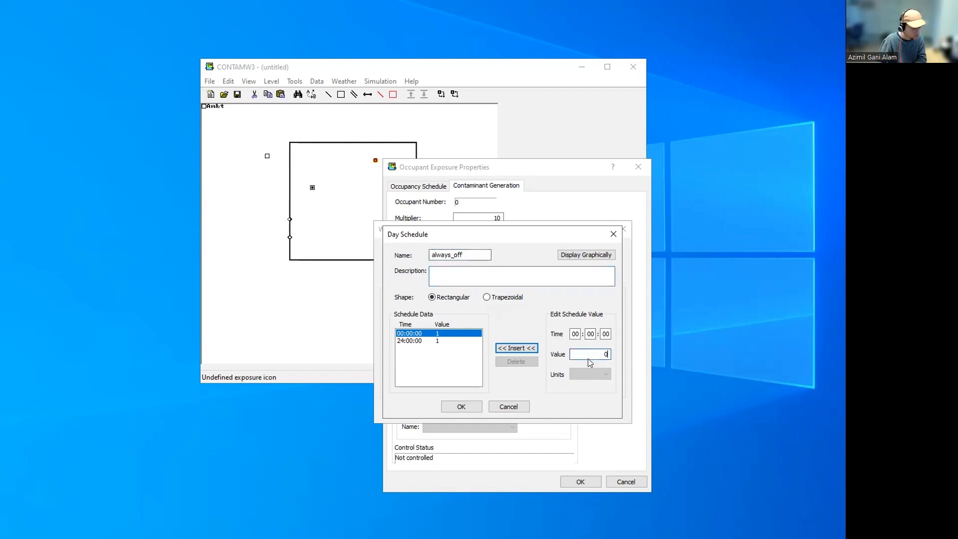
click(521, 348)
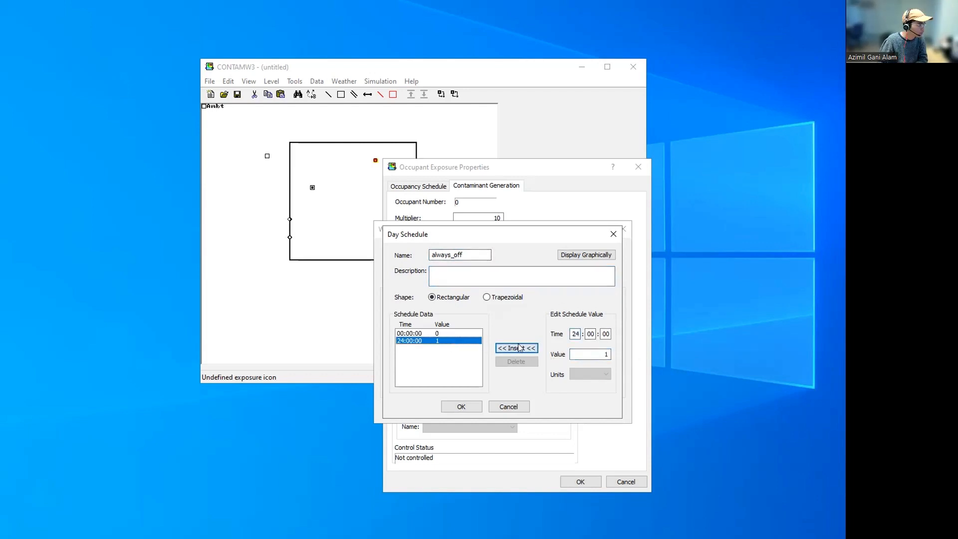
drag(609, 355, 533, 350)
text(0)
click(504, 348)
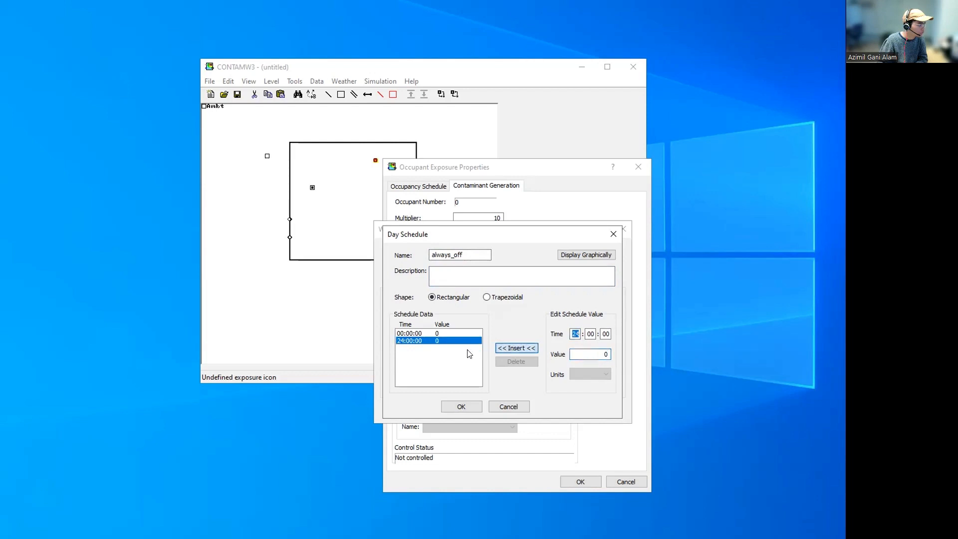
click(466, 406)
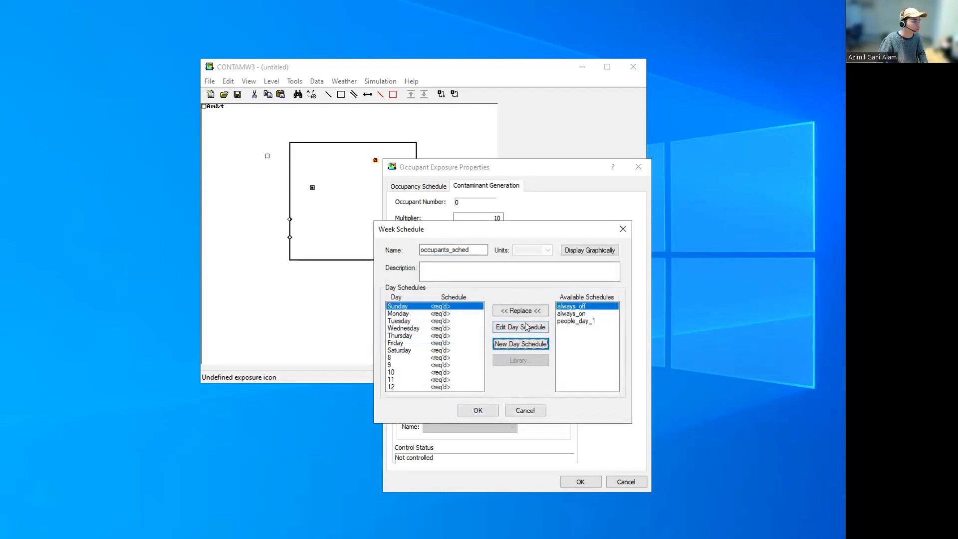
click(514, 344)
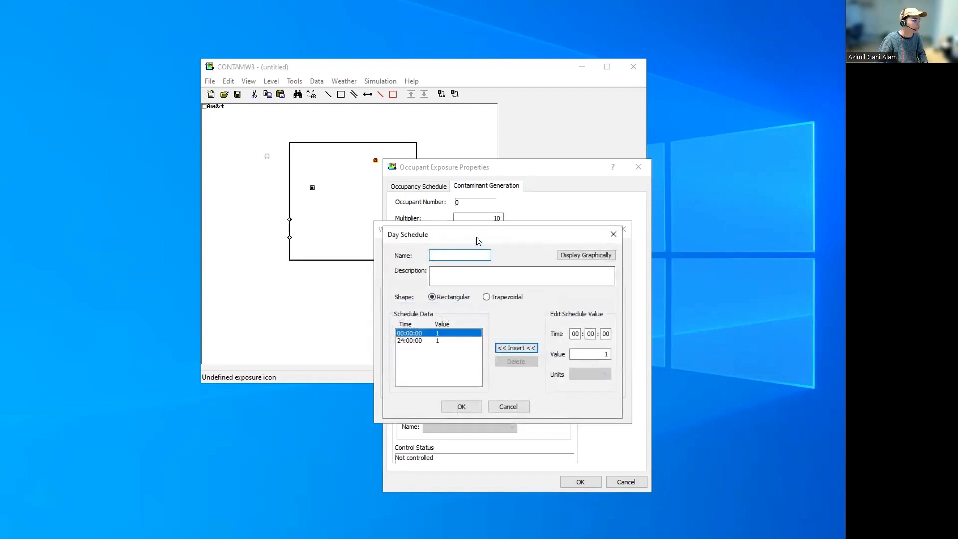
drag(482, 243, 534, 282)
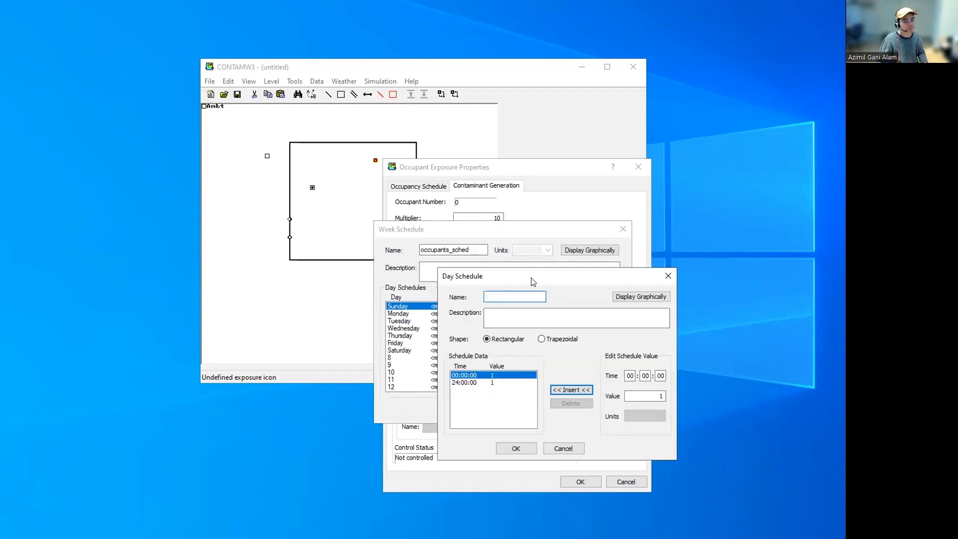
click(668, 276)
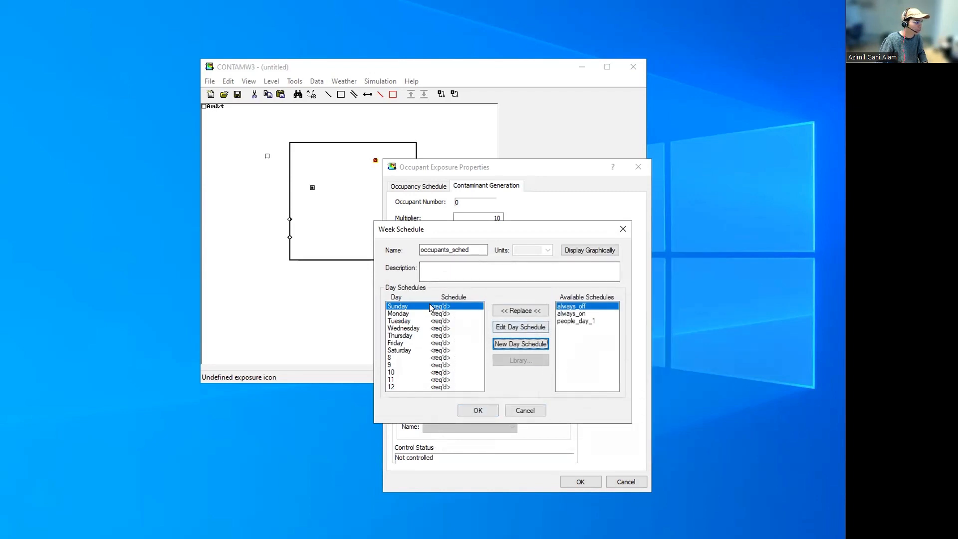
Assign the people_day_1 day schedule to Sunday and Monday in the occupants_sched week schedule
click(577, 321)
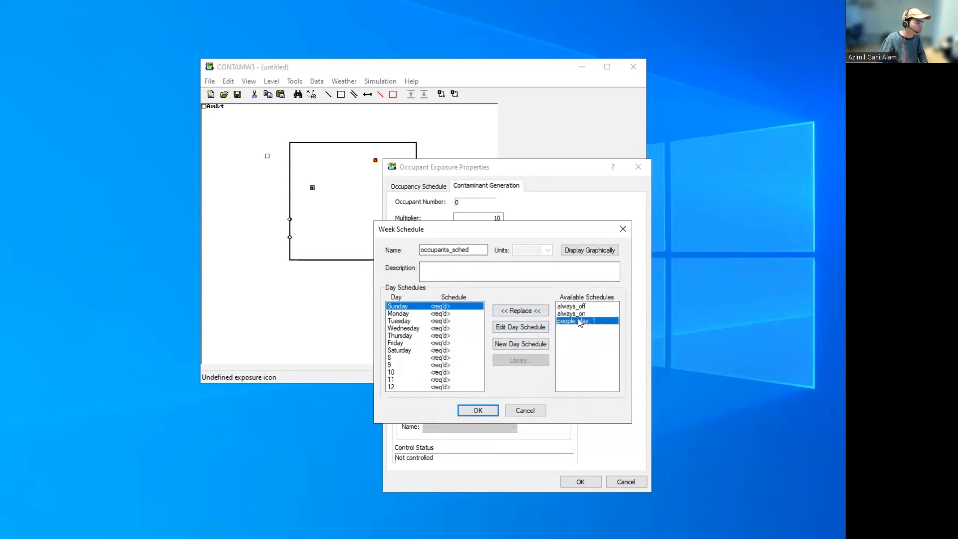
click(521, 311)
click(444, 314)
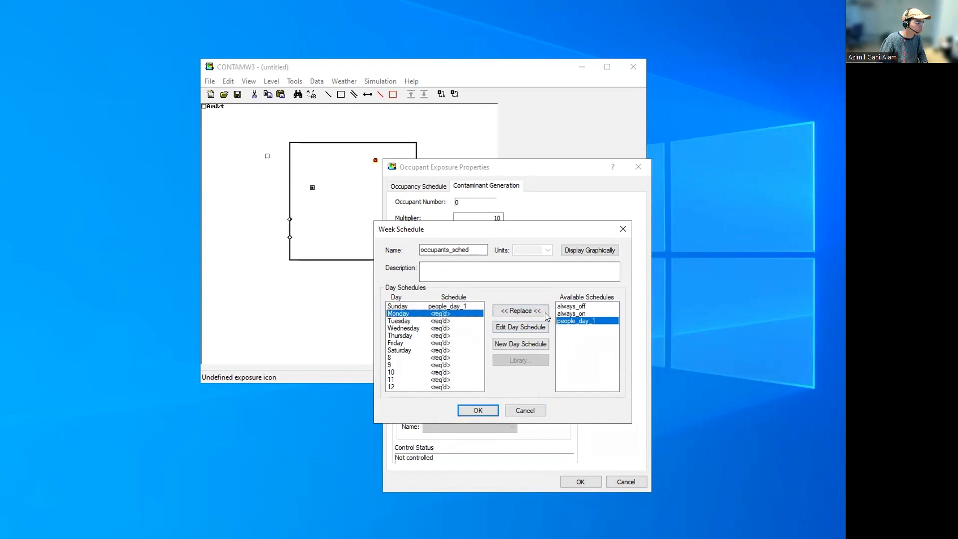
click(540, 312)
Assign always_off to Tuesday through day 12 and save the occupants_sched week schedule
click(435, 322)
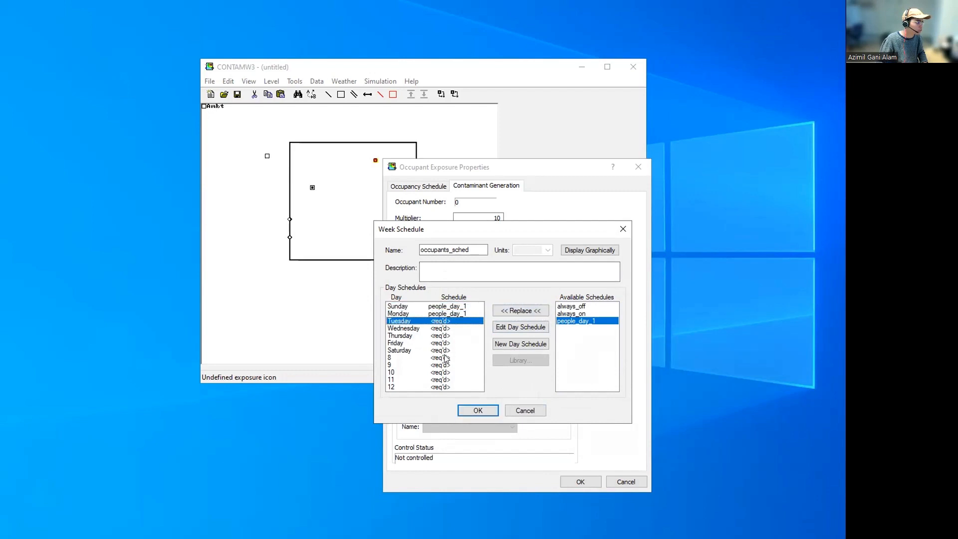
shift+click(448, 387)
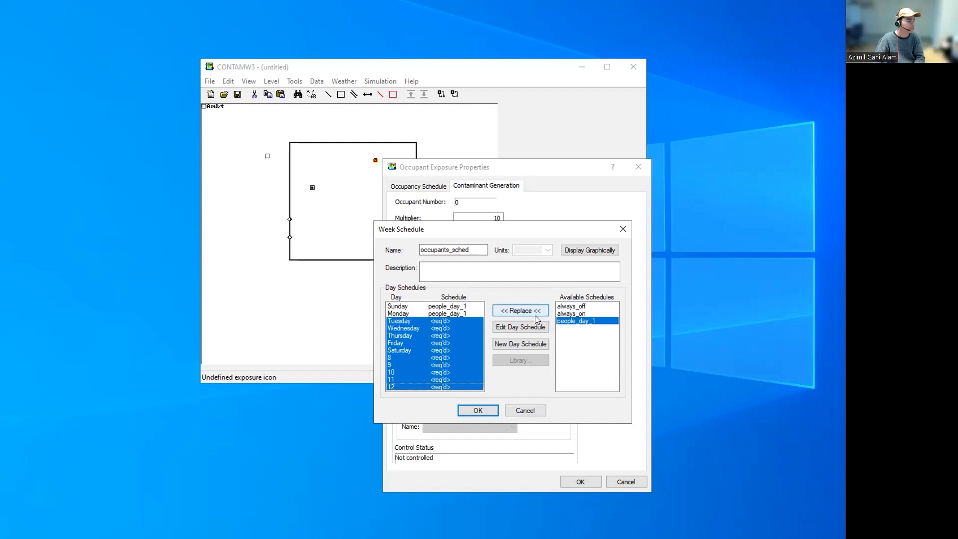
click(572, 306)
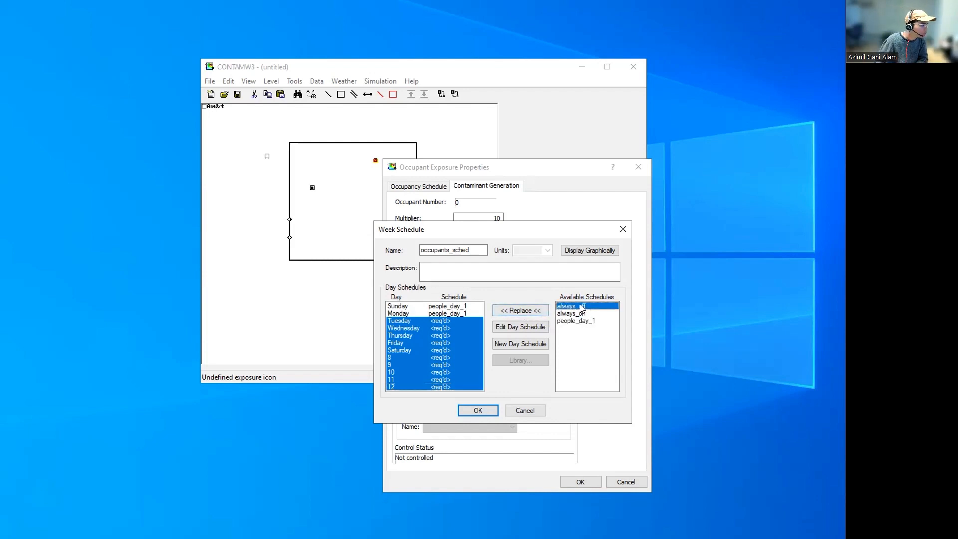
click(521, 310)
click(438, 319)
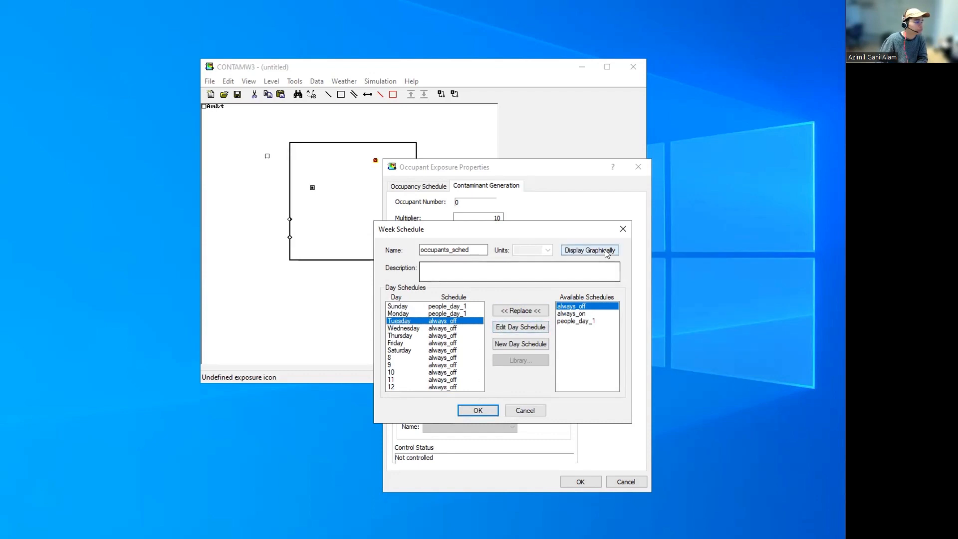
click(487, 408)
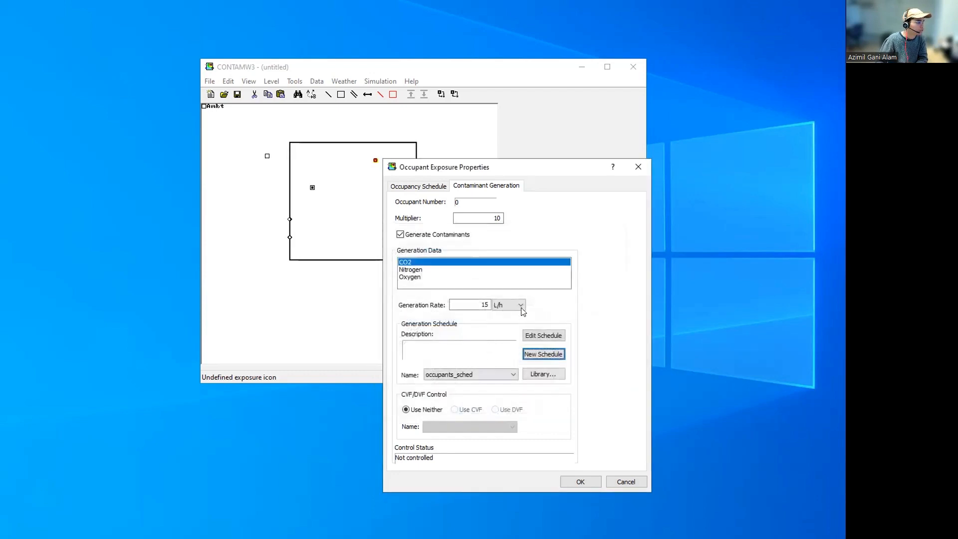
Create a new occupancy day schedule for the occupant exposure and name it active_occupant
click(431, 187)
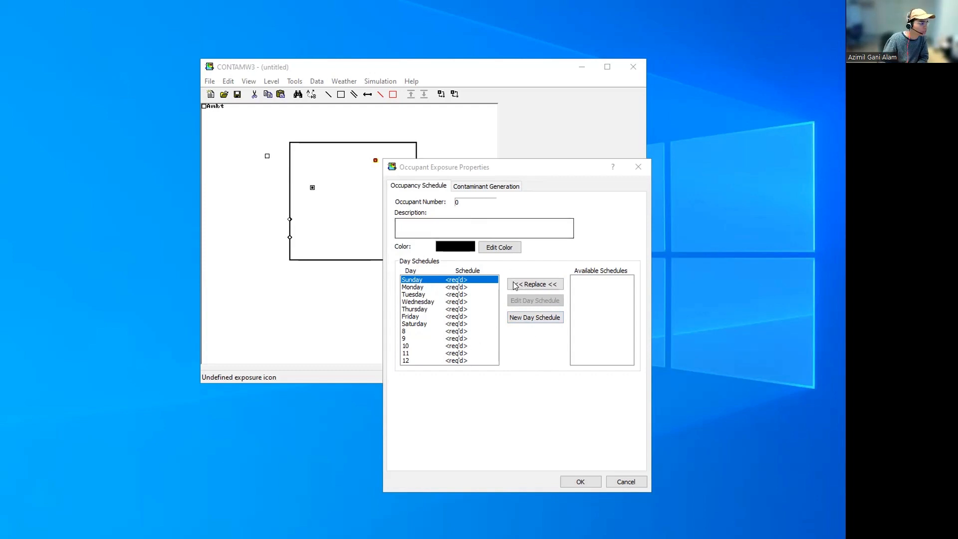
click(530, 320)
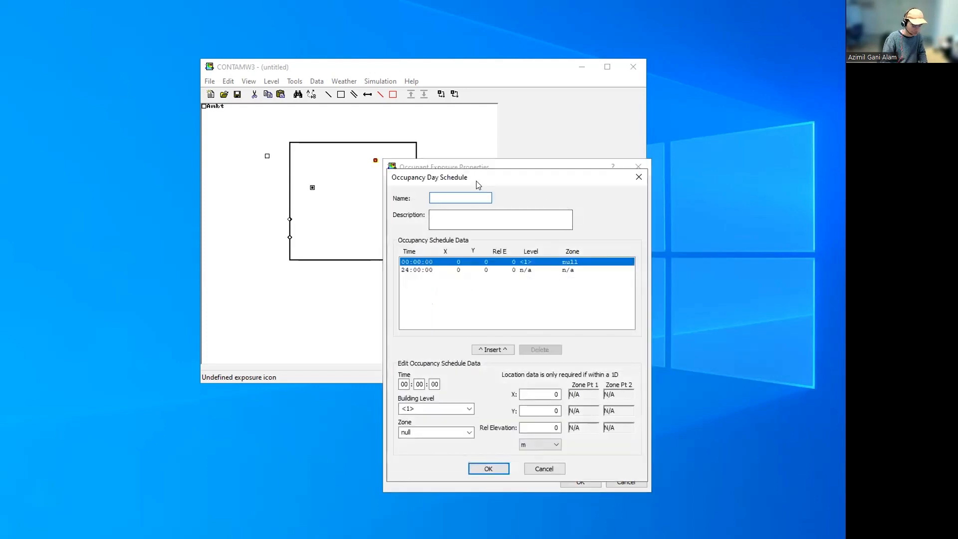
text(active_)
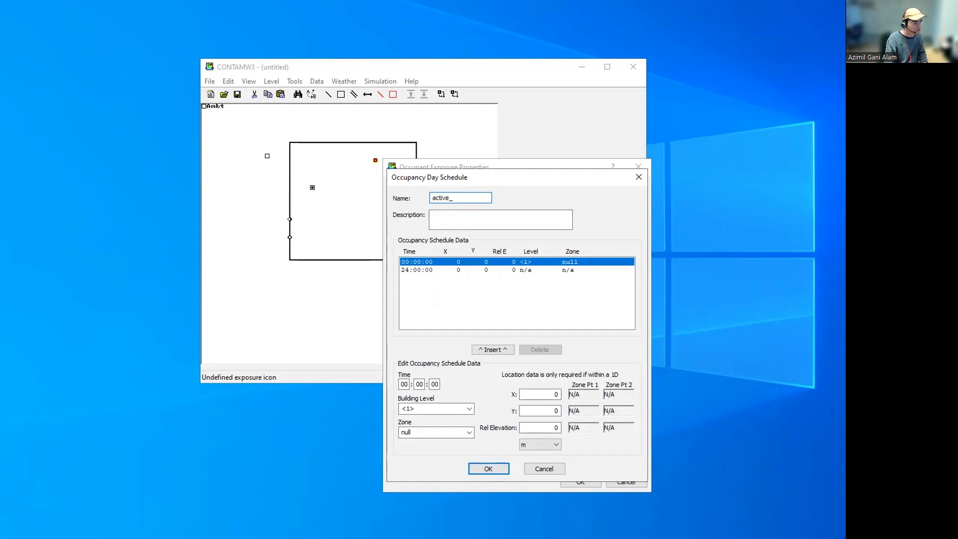
text(occupatn)
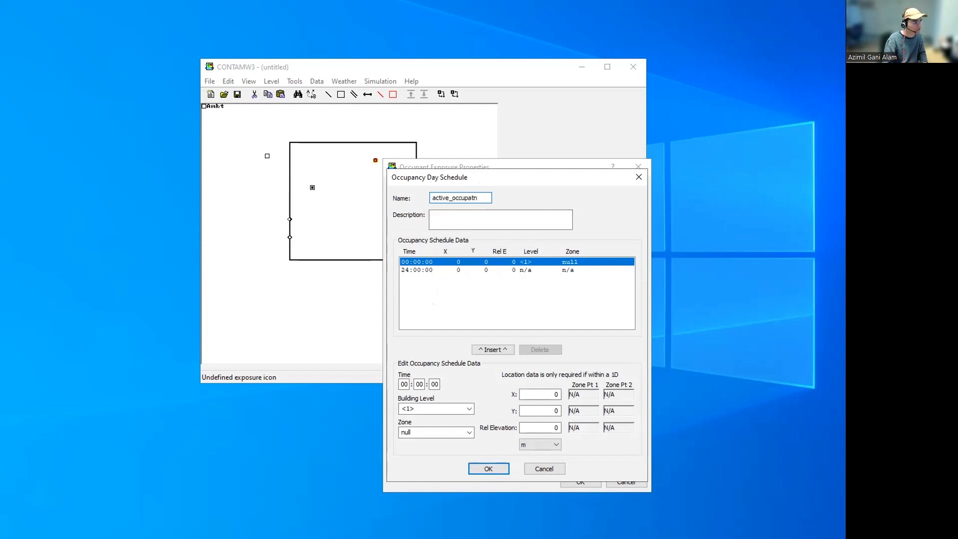
key(BackSpace)
key(BackSpace)
text(ns)
key(Tab)
text(t)
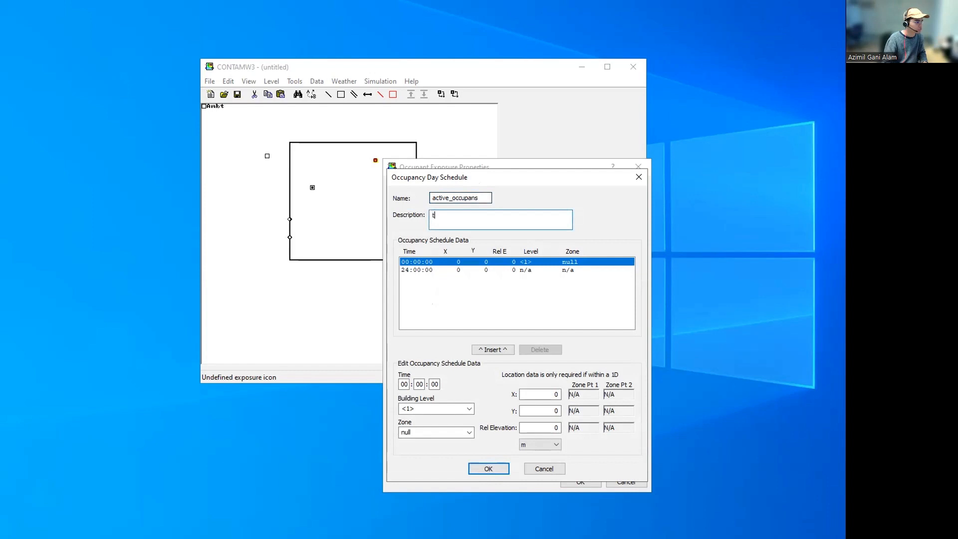
key(BackSpace)
click(481, 200)
key(BackSpace)
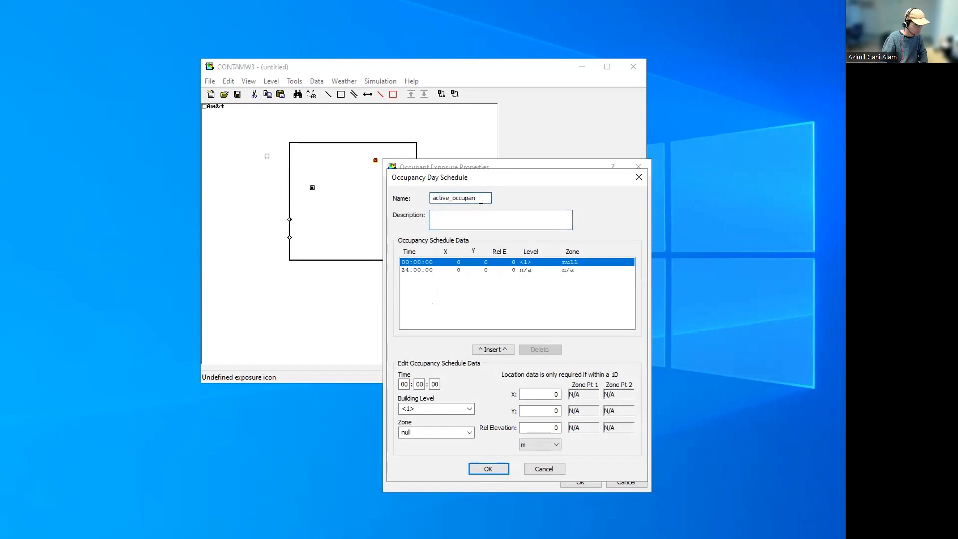
text(t)
key(Tab)
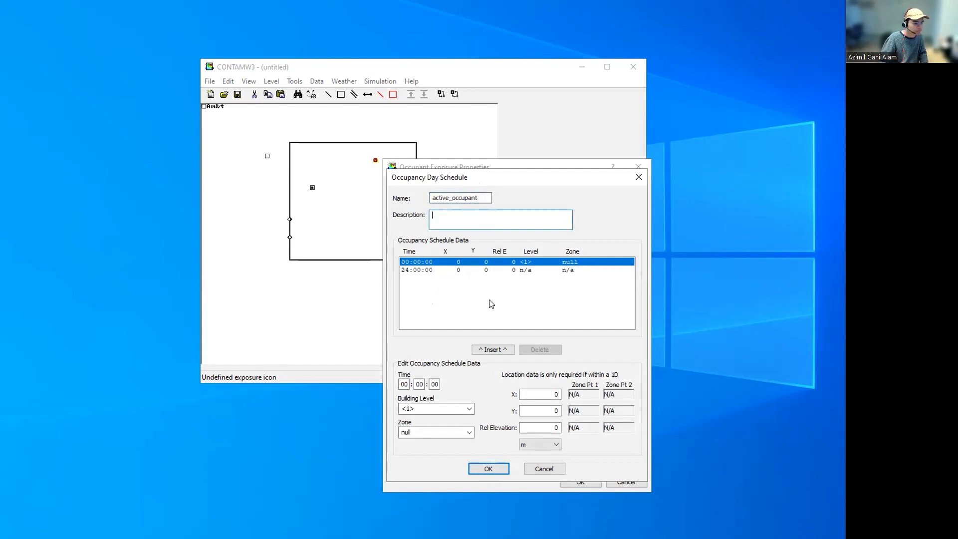
Set the 00:00:00 entry's zone to classroom_1 on level <1> and save the occupancy day schedule
click(452, 432)
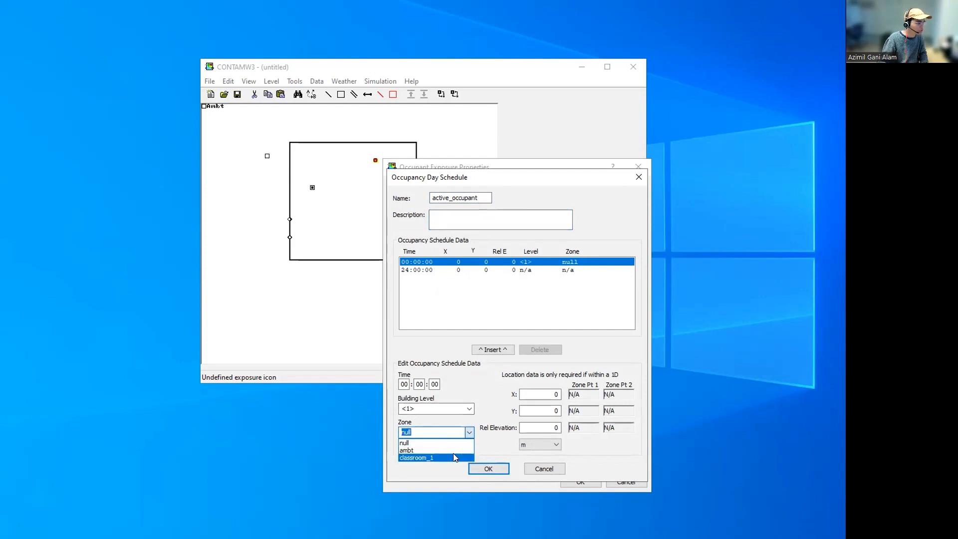
click(454, 458)
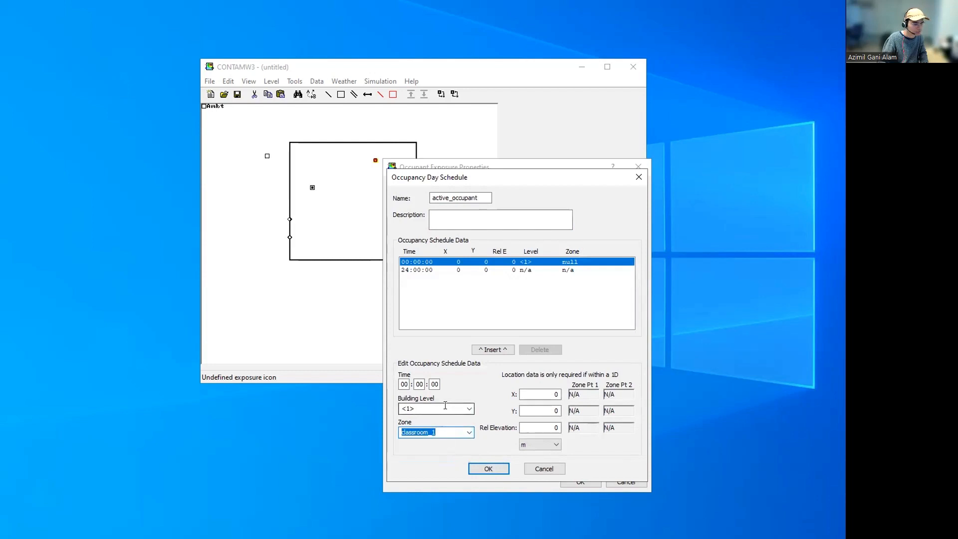
click(494, 350)
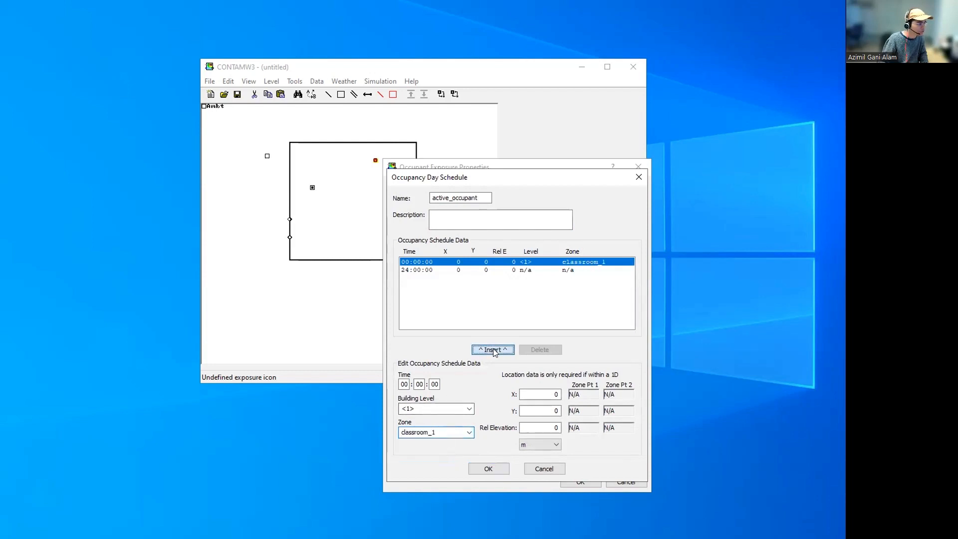
click(495, 270)
click(494, 262)
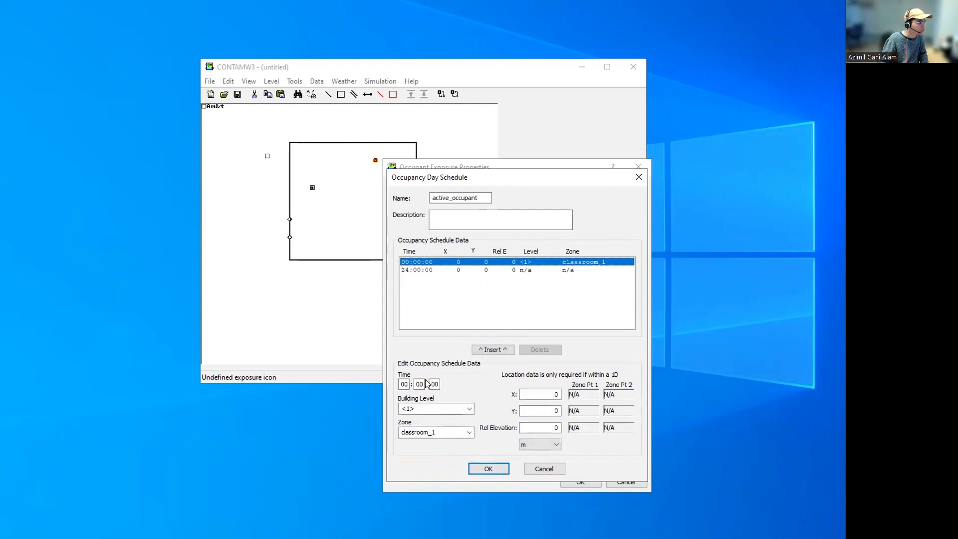
click(433, 407)
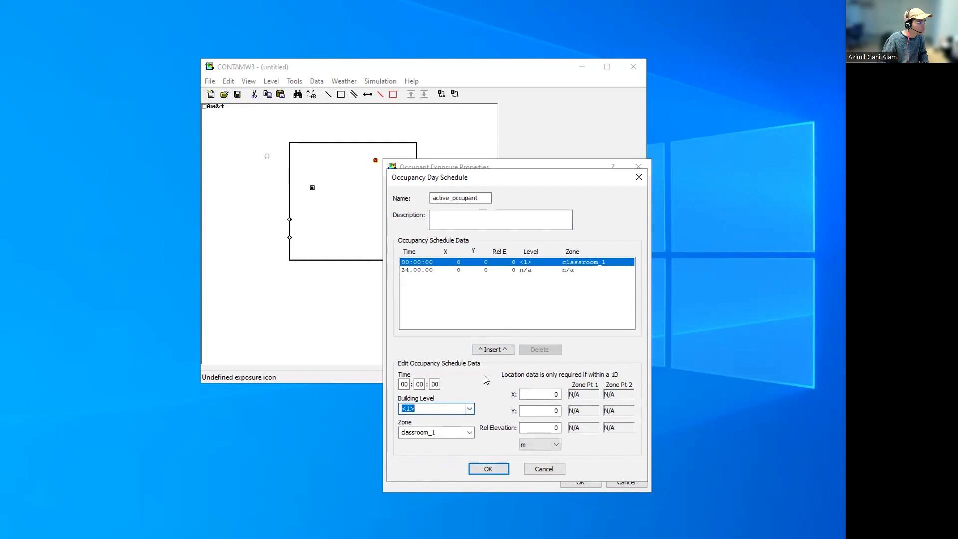
click(488, 468)
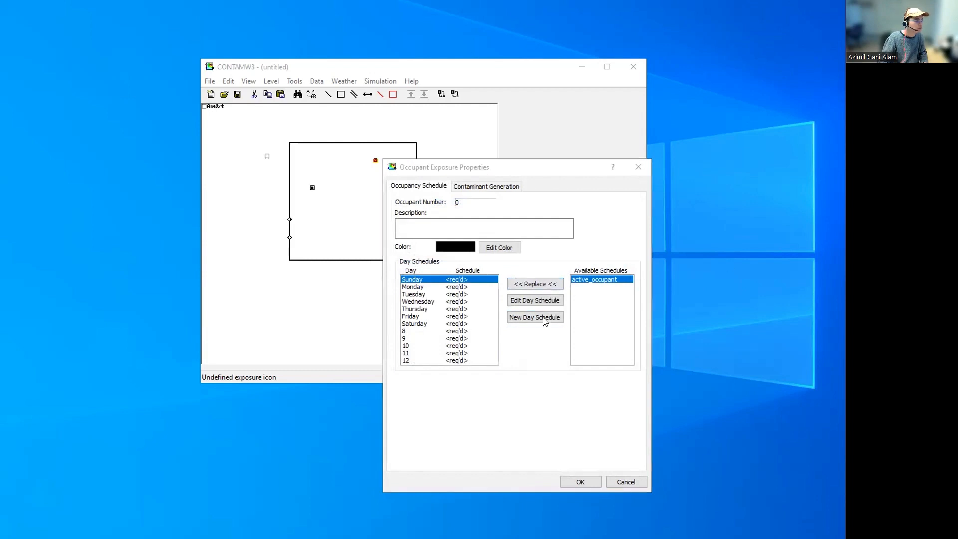
Assign active_occupant to all days from Sunday through day 12 and confirm the occupant exposure properties
shift+click(462, 360)
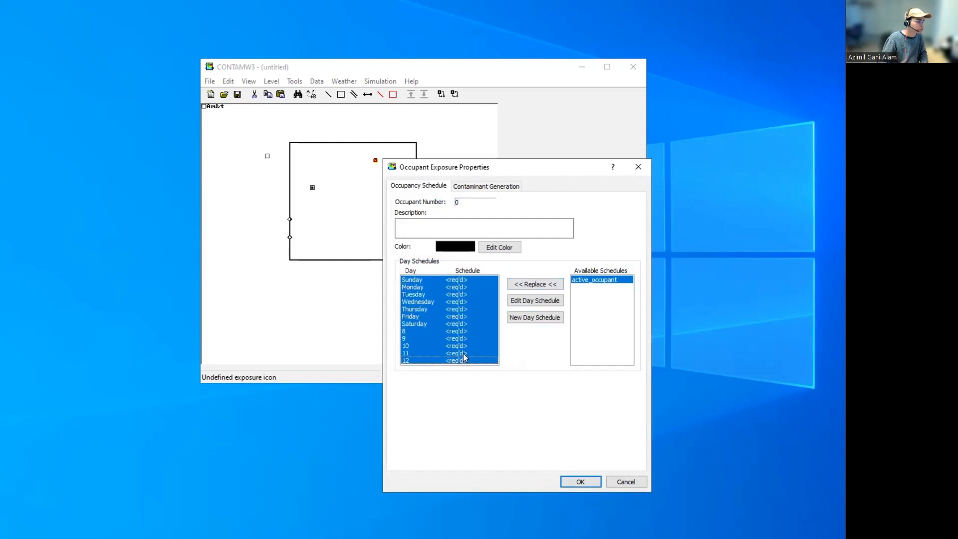
click(536, 284)
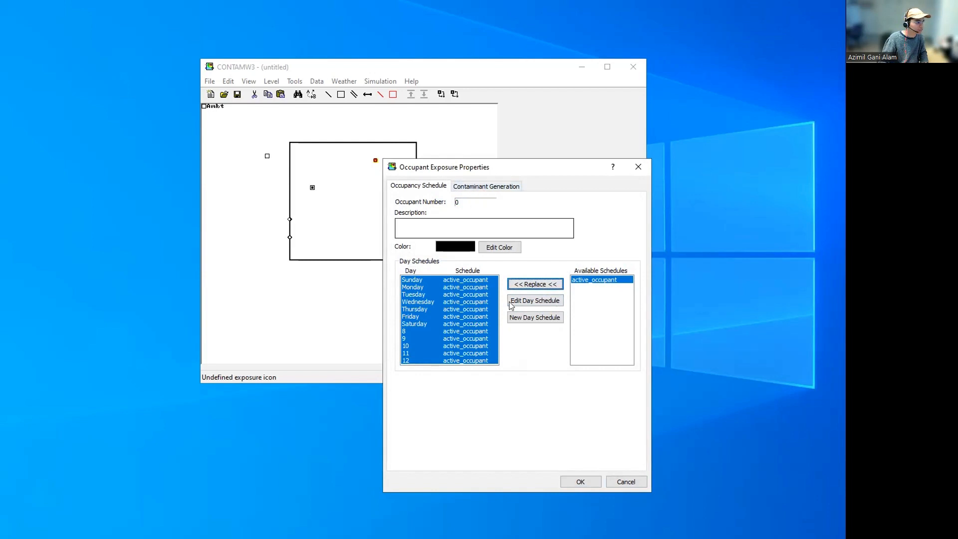
click(588, 483)
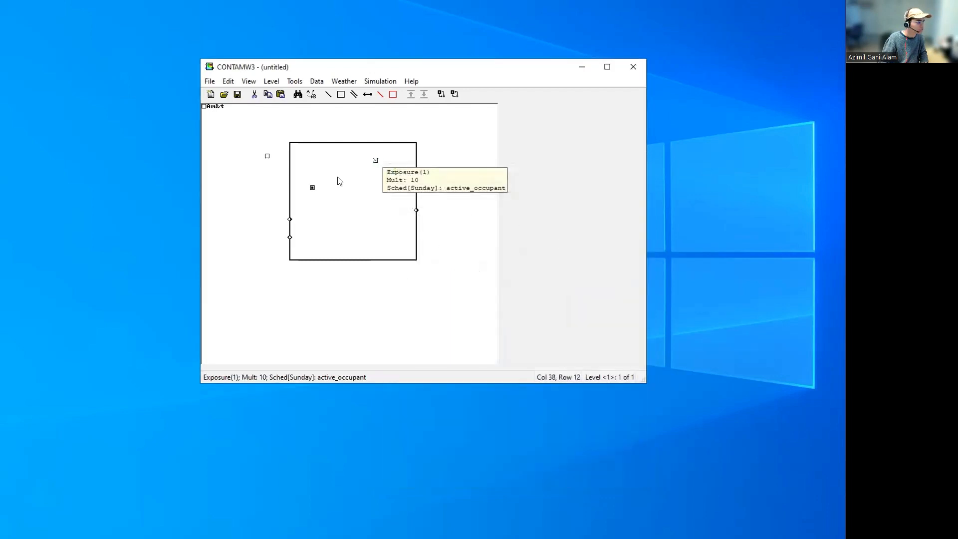
Review the exposure icon's occupancy schedule and contaminant generation settings, and close its properties without changes
double_click(375, 160)
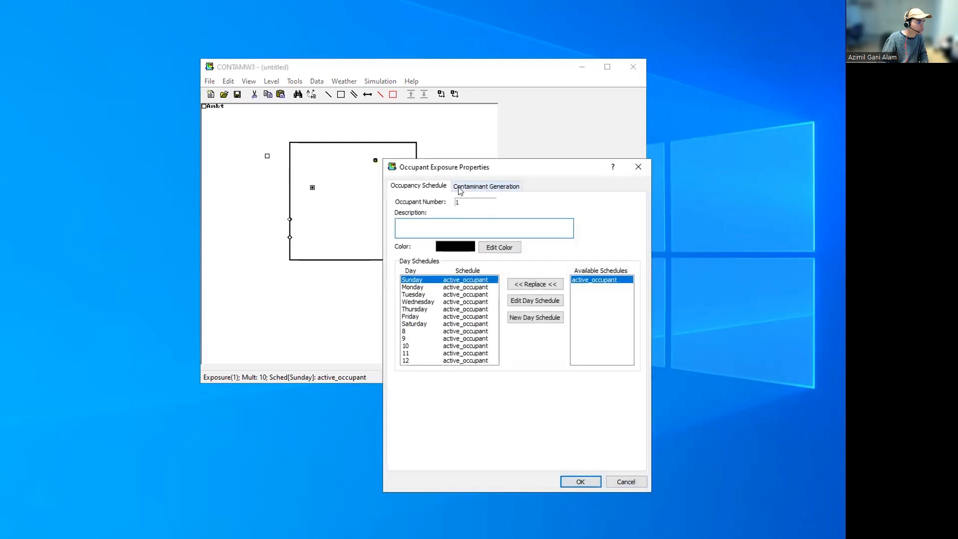
click(459, 190)
click(435, 191)
click(461, 187)
click(435, 188)
click(462, 187)
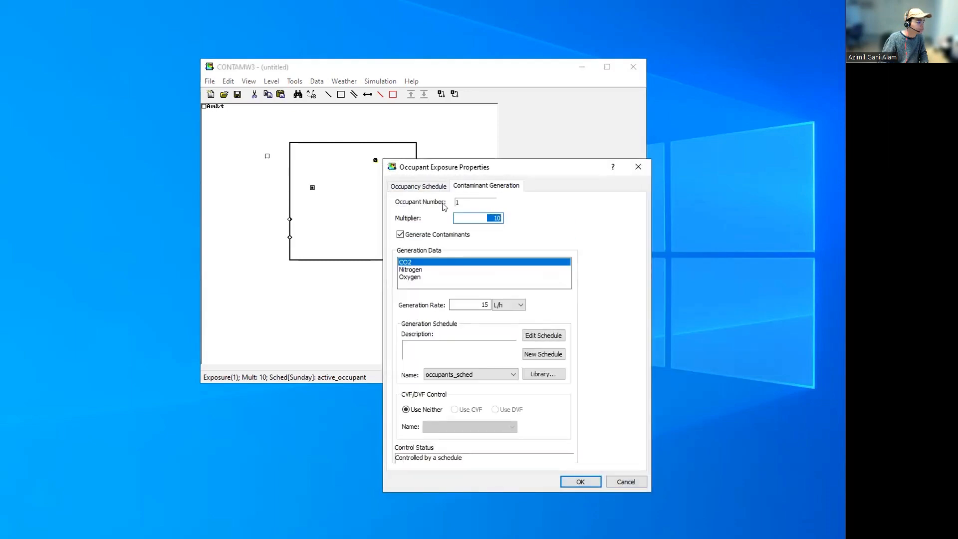
click(428, 192)
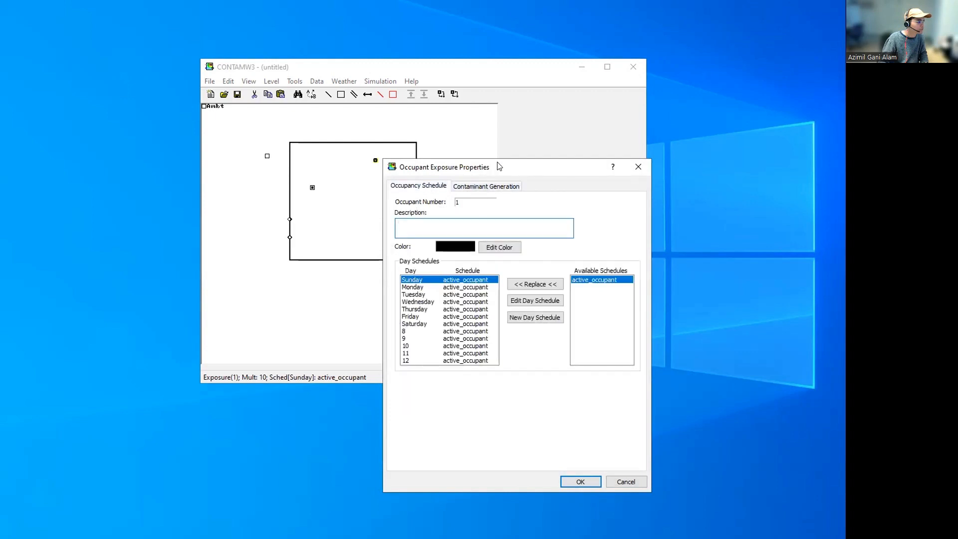
drag(498, 164, 553, 176)
click(374, 183)
click(530, 198)
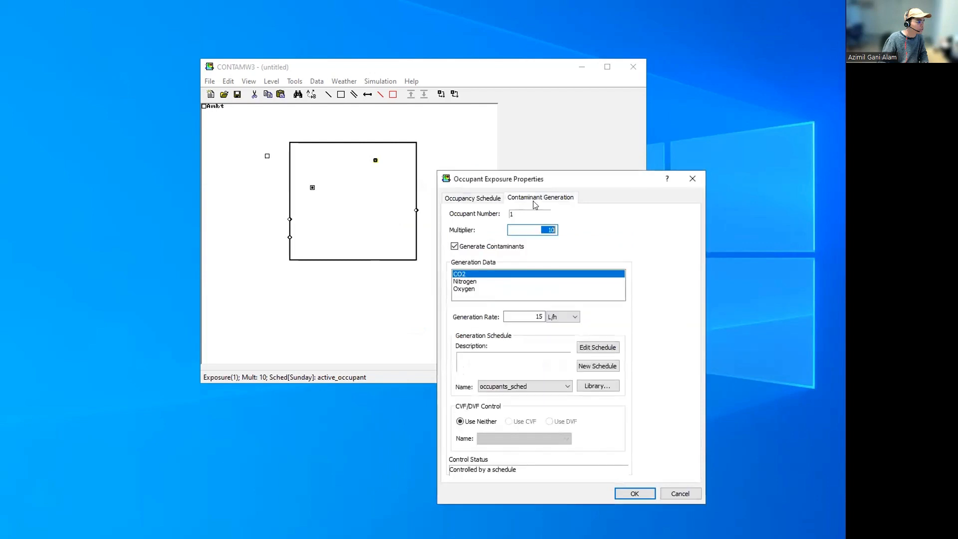
click(687, 494)
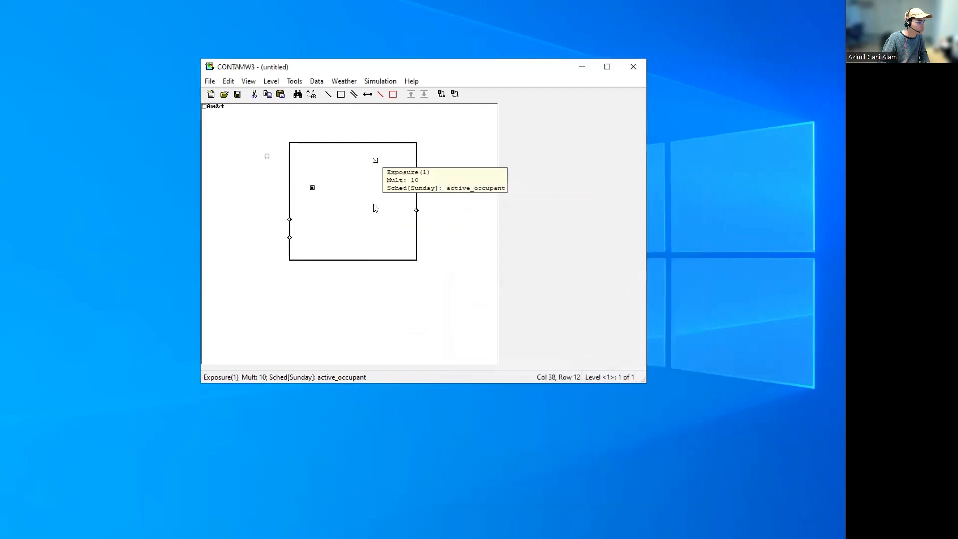
right_click(375, 205)
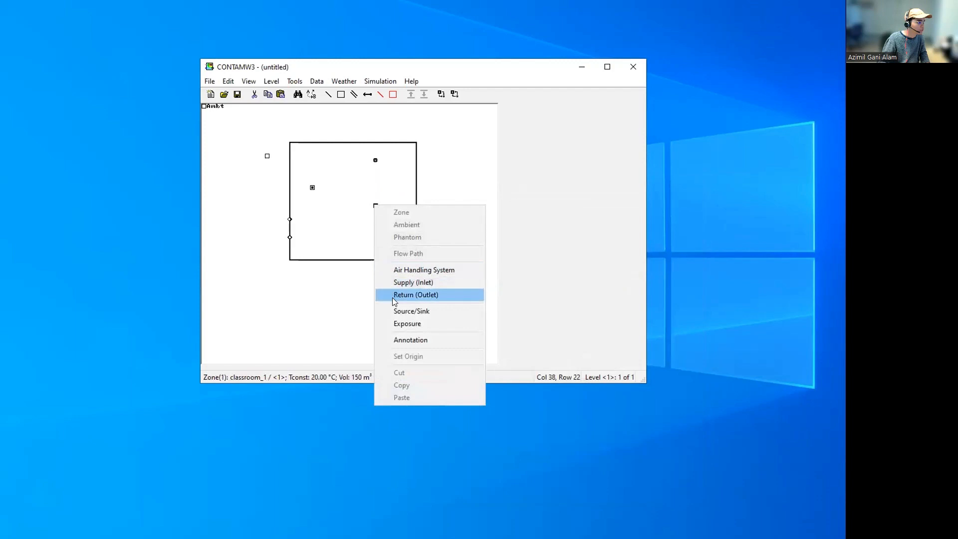
click(361, 211)
click(373, 159)
click(353, 182)
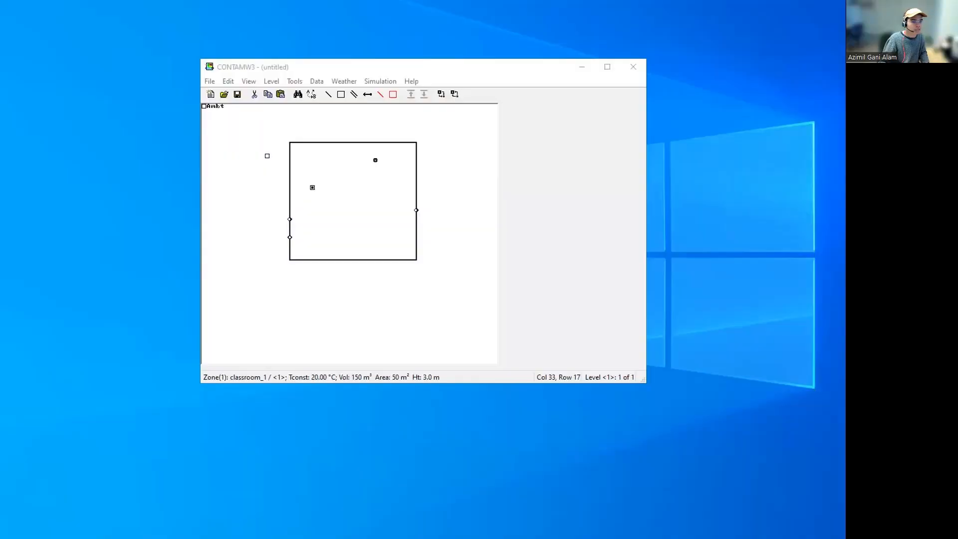
click(330, 193)
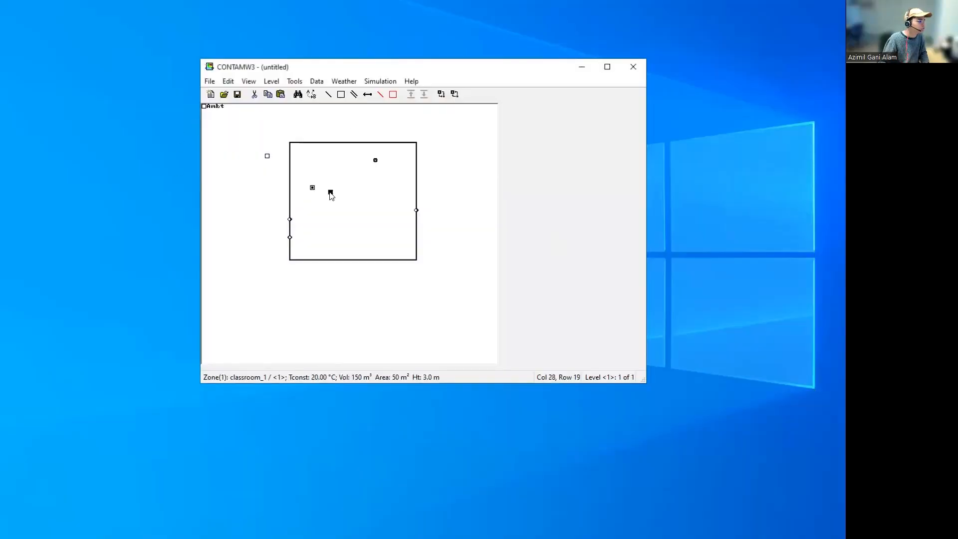
Create a new week schedule for airflow path 1 and assign always_on to all days from Sunday through day 12
double_click(290, 219)
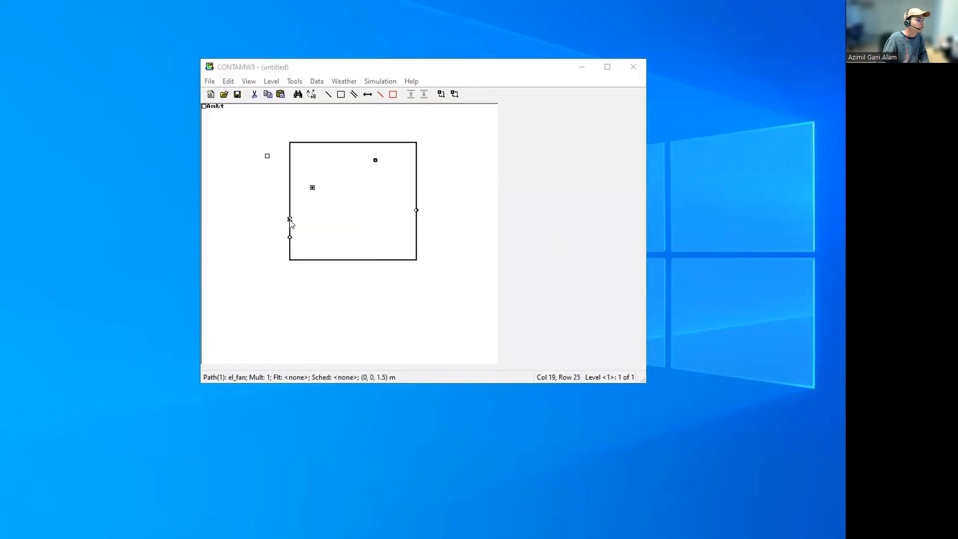
click(355, 242)
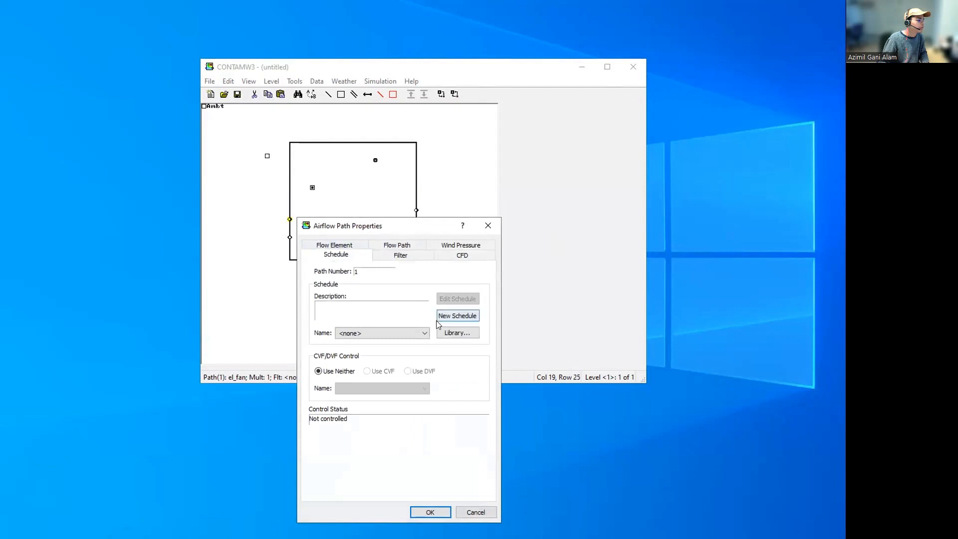
click(417, 334)
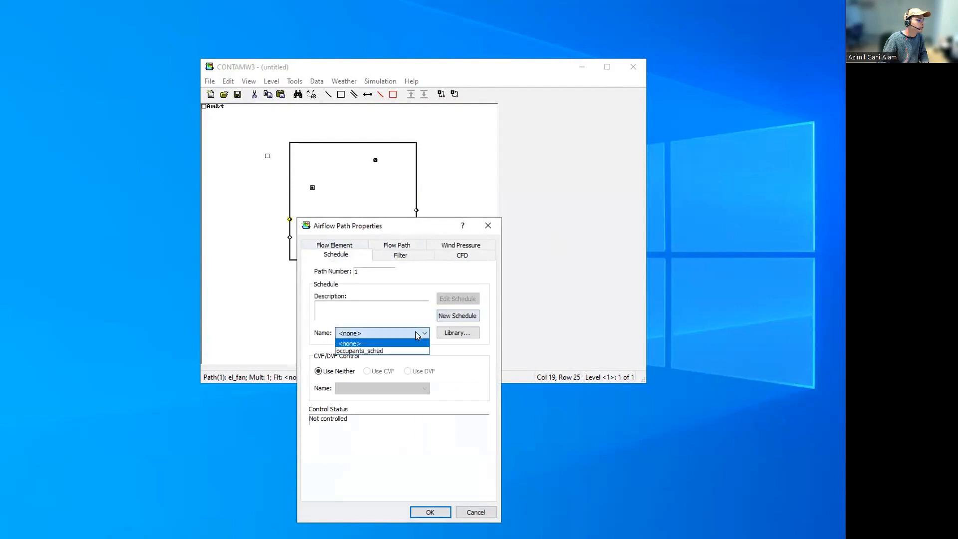
click(445, 319)
click(445, 318)
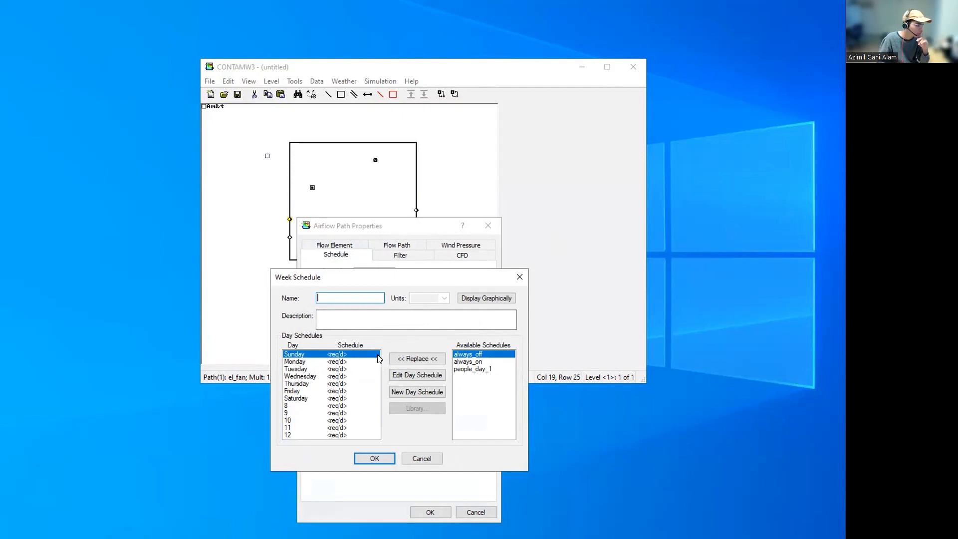
click(474, 362)
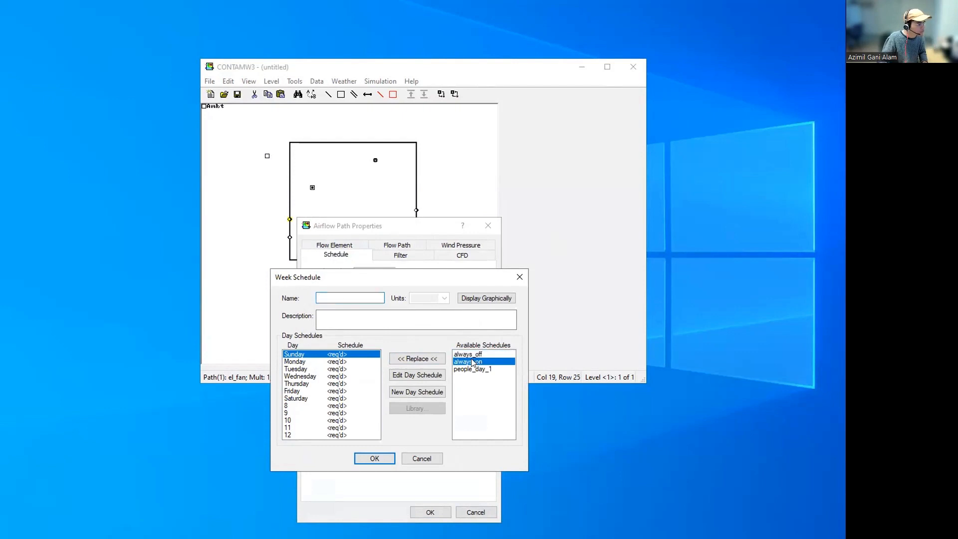
shift+click(338, 436)
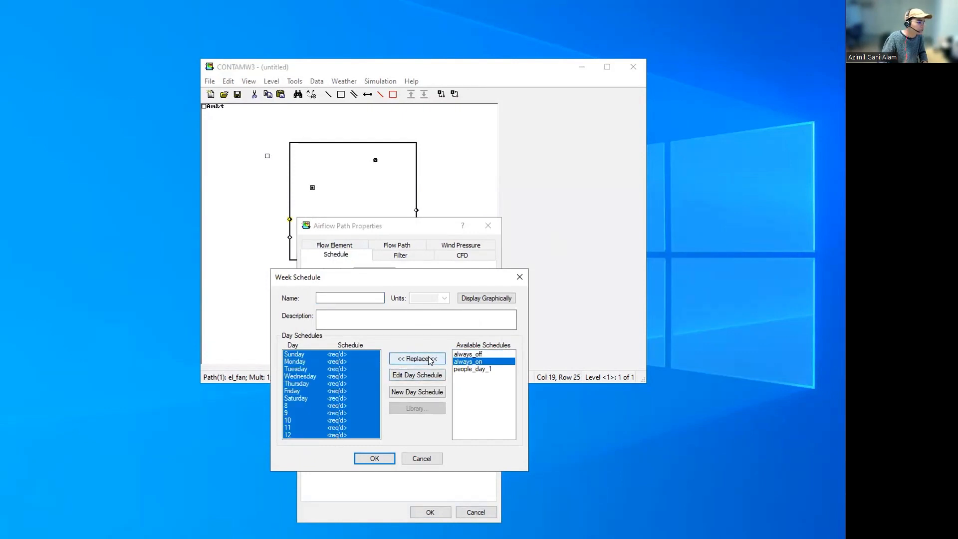
click(429, 359)
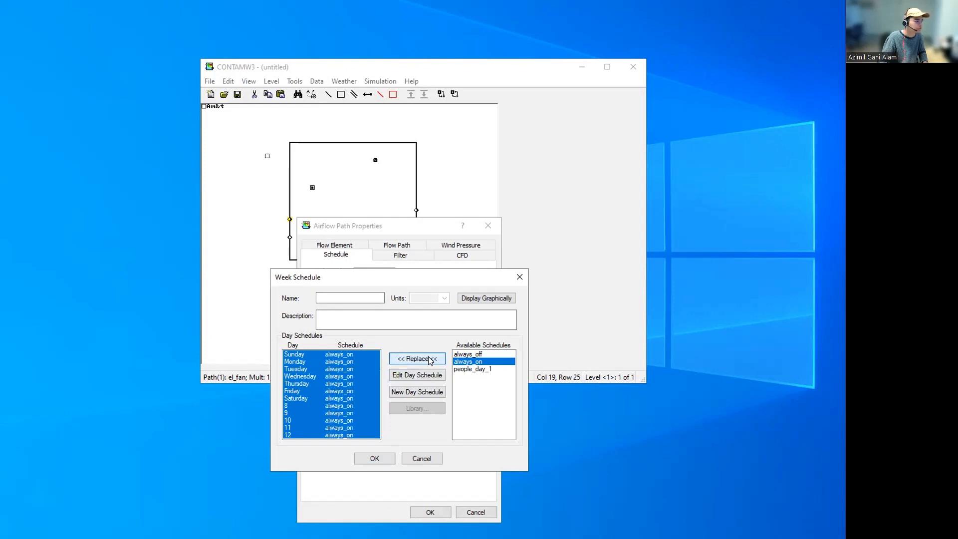
Name the week schedule fan_active, save it, and confirm the properties of airflow path 1
click(341, 296)
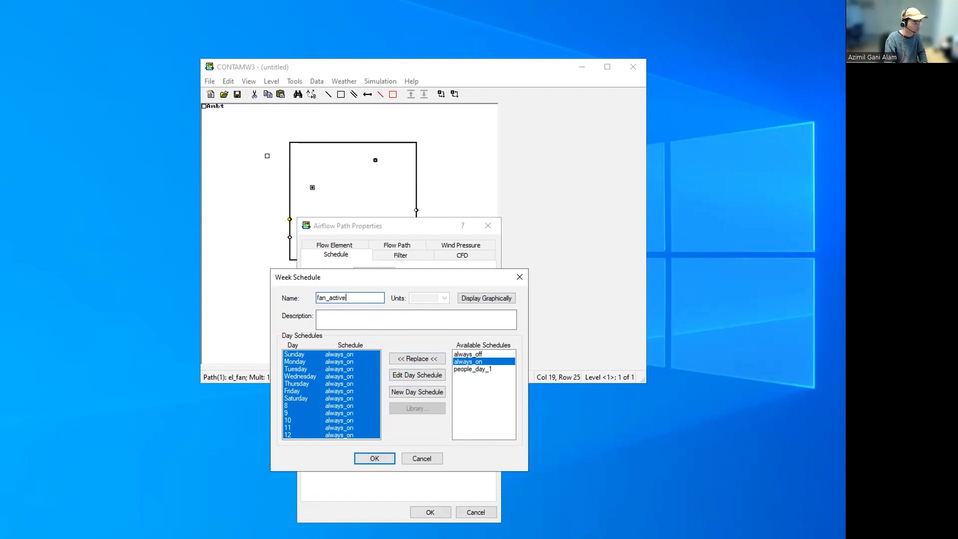
key(Return)
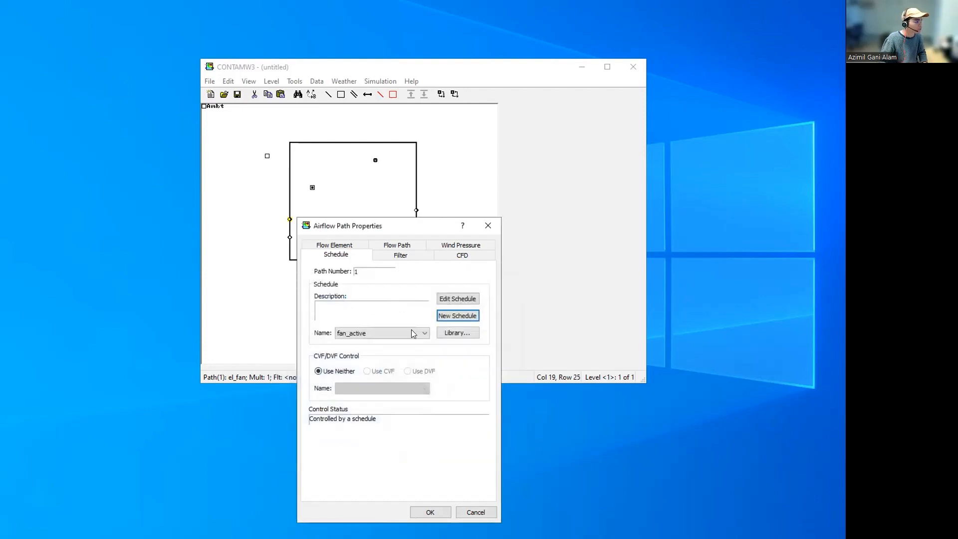
click(421, 512)
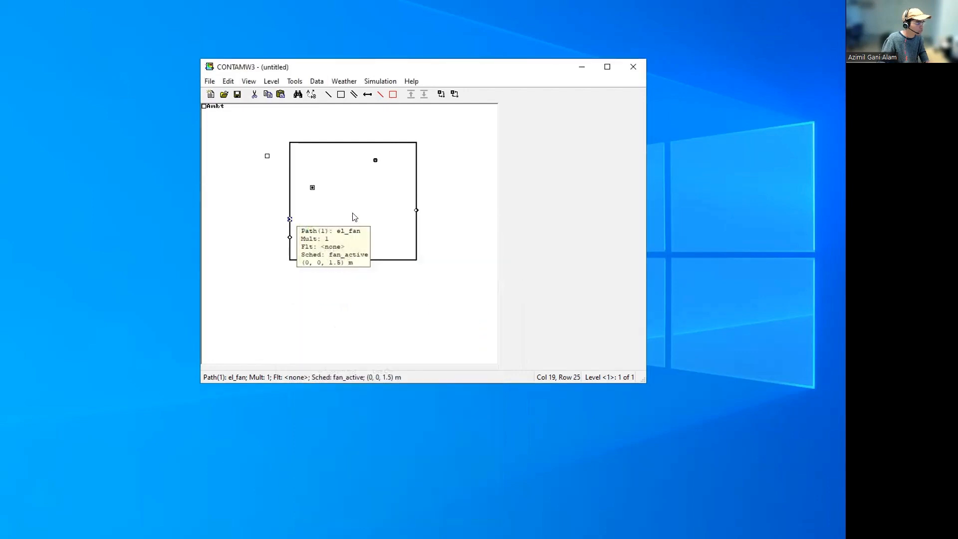
Assign the fan_active schedule to the el_fan airflow path on the zone's right wall and confirm its properties
double_click(417, 211)
click(539, 321)
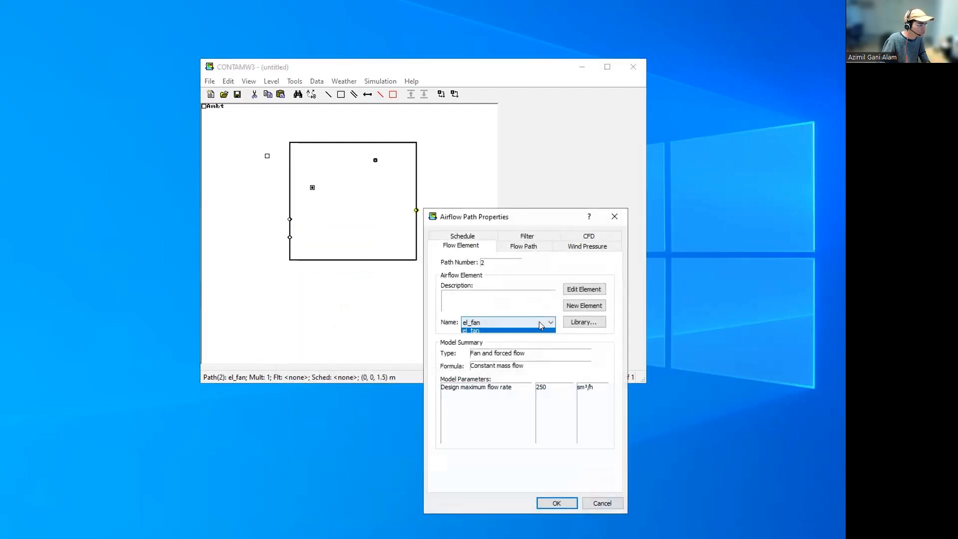
click(539, 321)
click(492, 238)
click(525, 321)
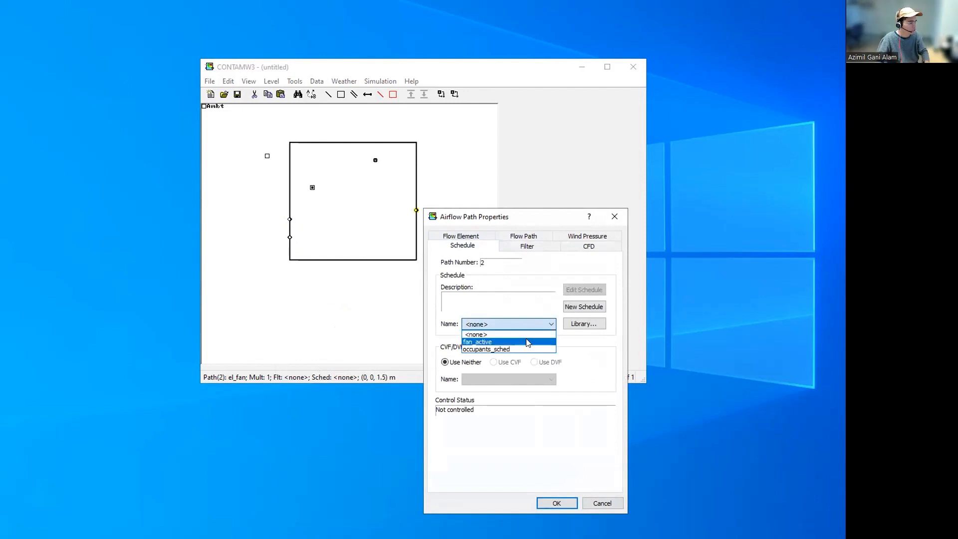
click(527, 343)
click(463, 236)
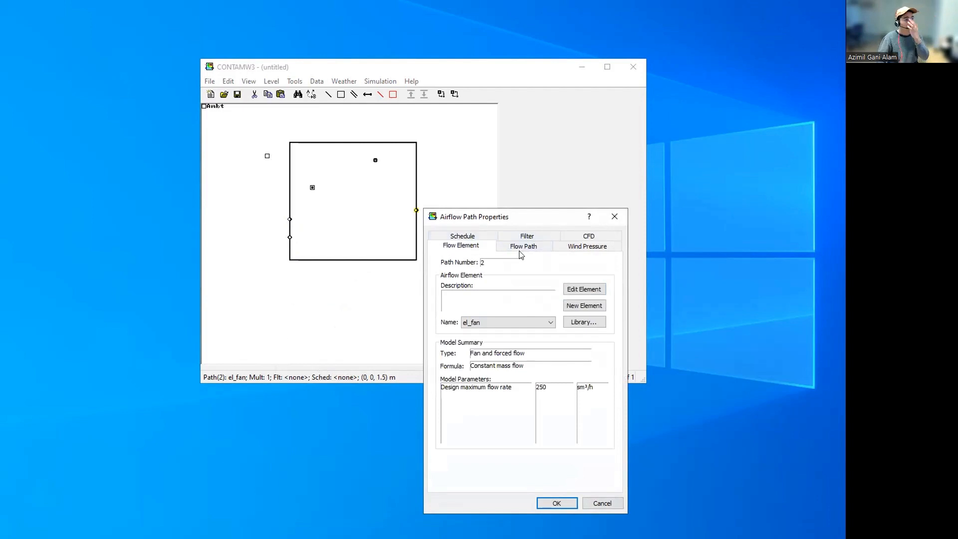
click(550, 504)
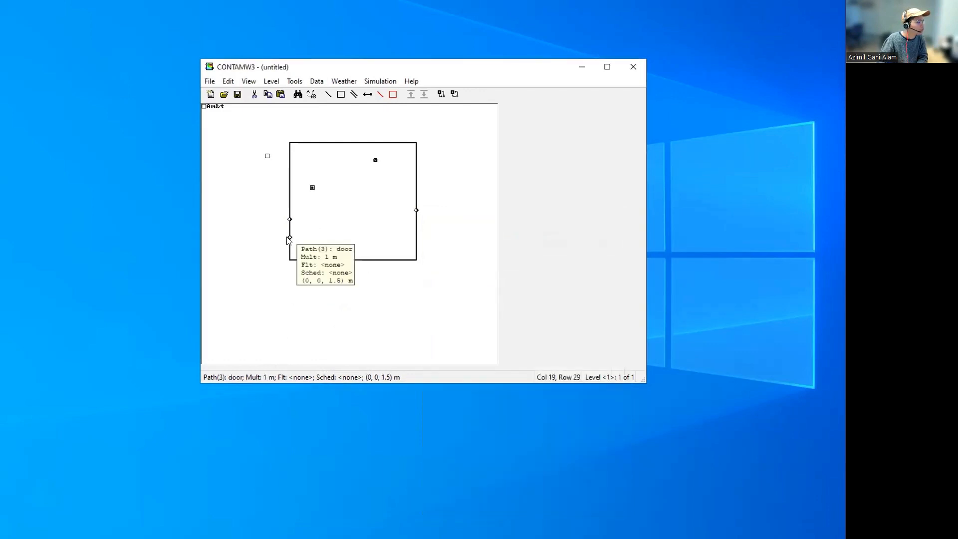
Set the door element's leakage area per unit length to 60 cm²/m with the small opening icon, and confirm the airflow path properties
double_click(288, 239)
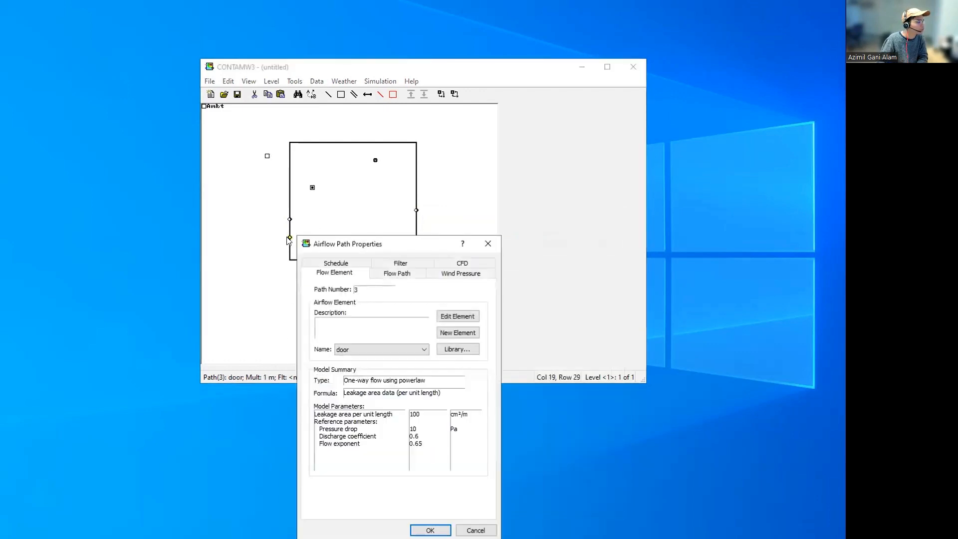
click(453, 314)
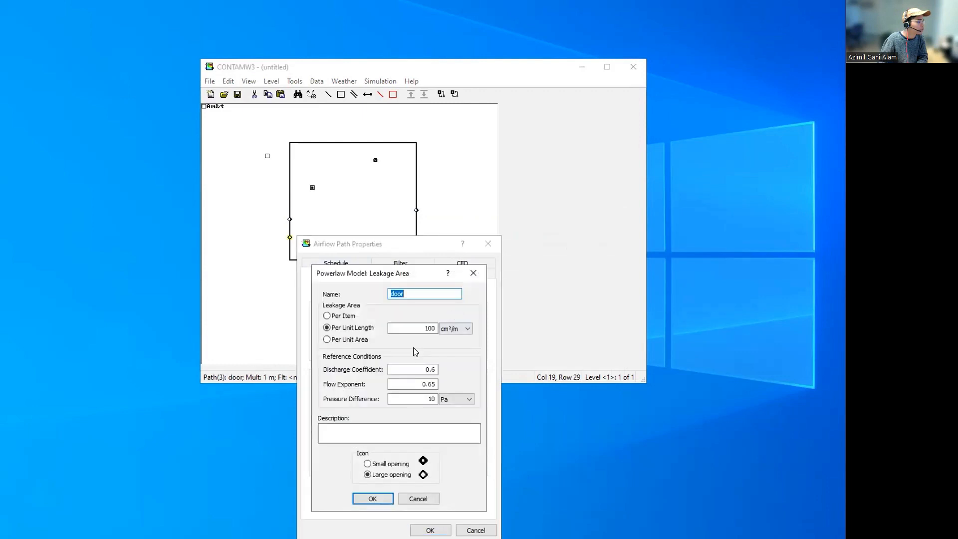
click(363, 497)
click(352, 263)
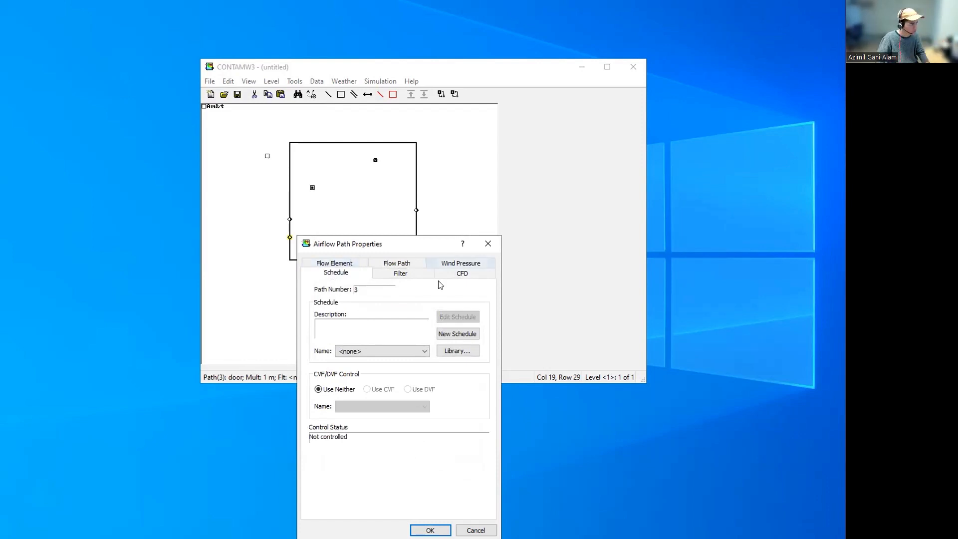
click(356, 266)
click(448, 316)
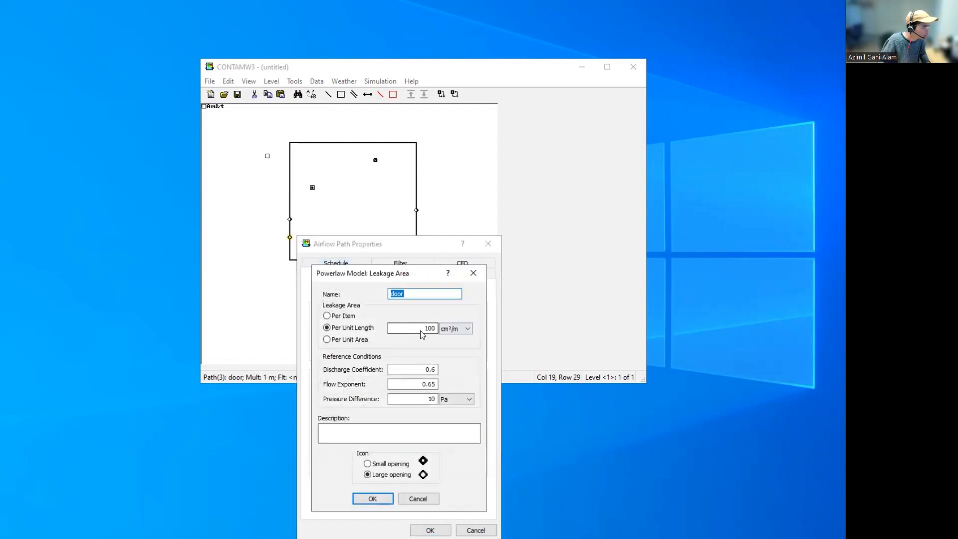
double_click(429, 328)
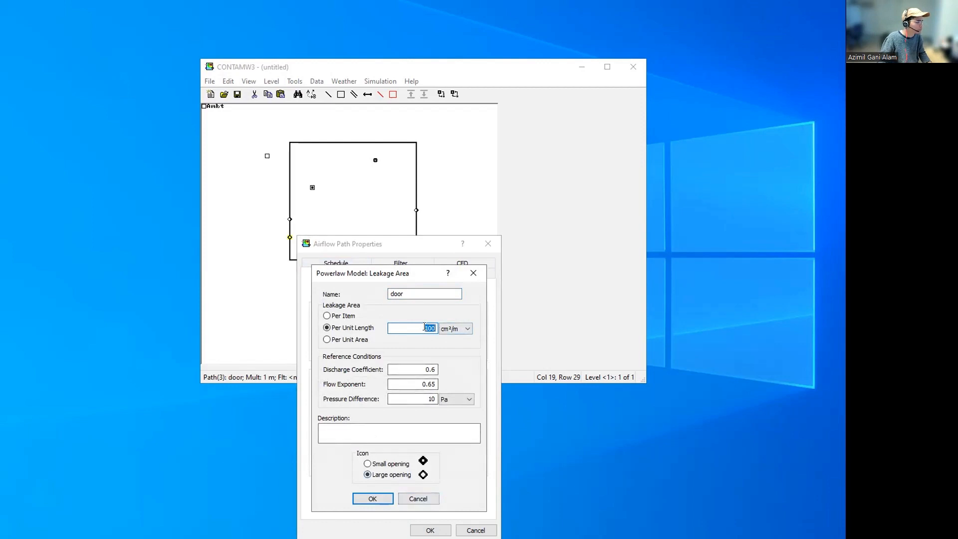
text(60)
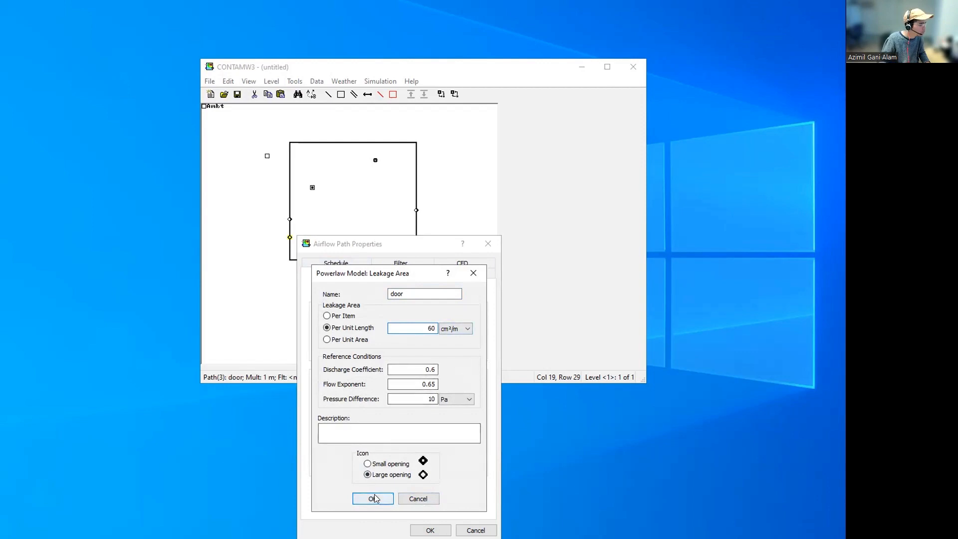
click(384, 465)
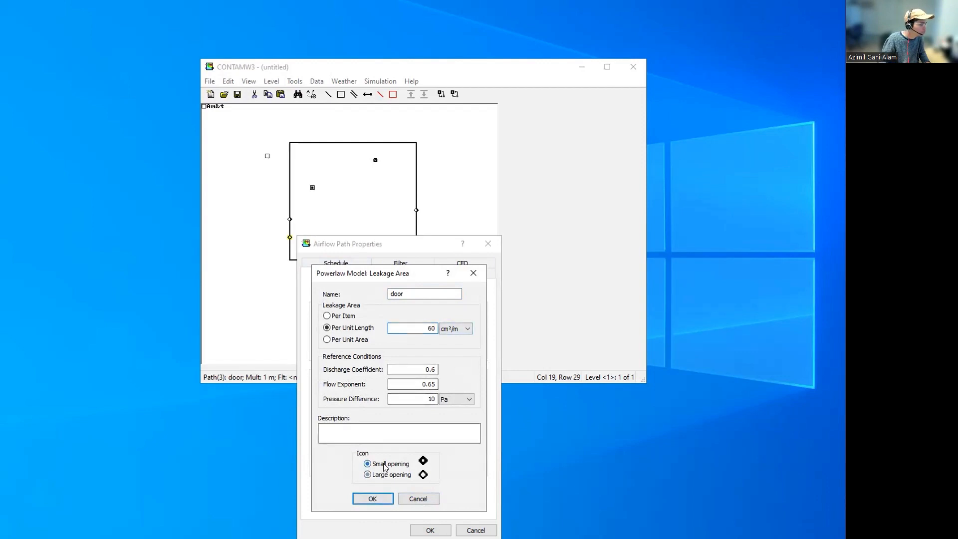
click(372, 501)
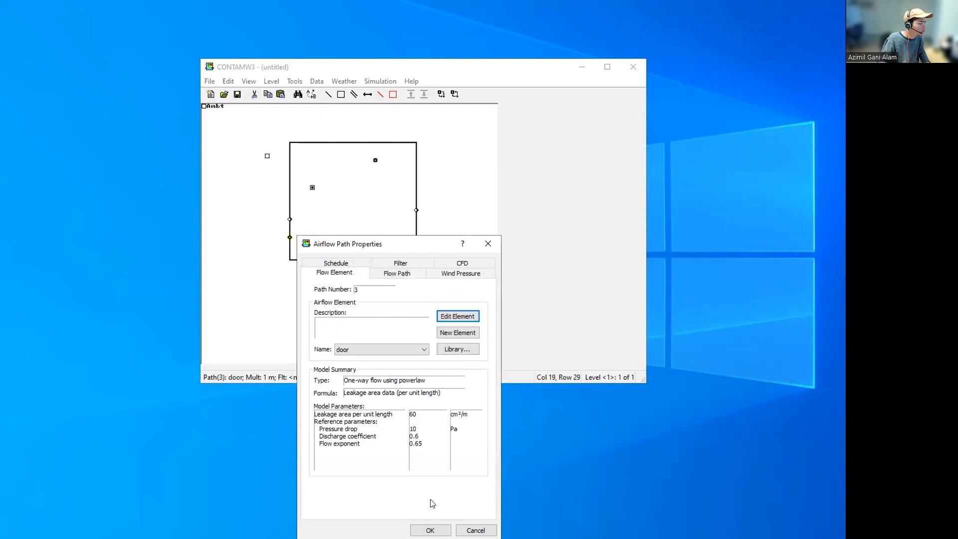
click(430, 530)
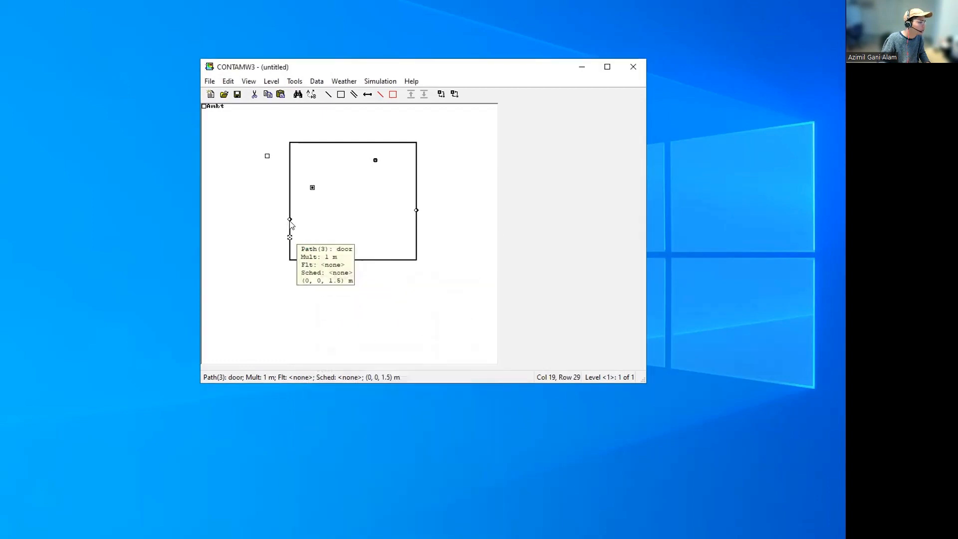
Edit the fan_active week schedule of airflow path 1 and assign always_off to Tuesday through day 12
mouse_move(288, 220)
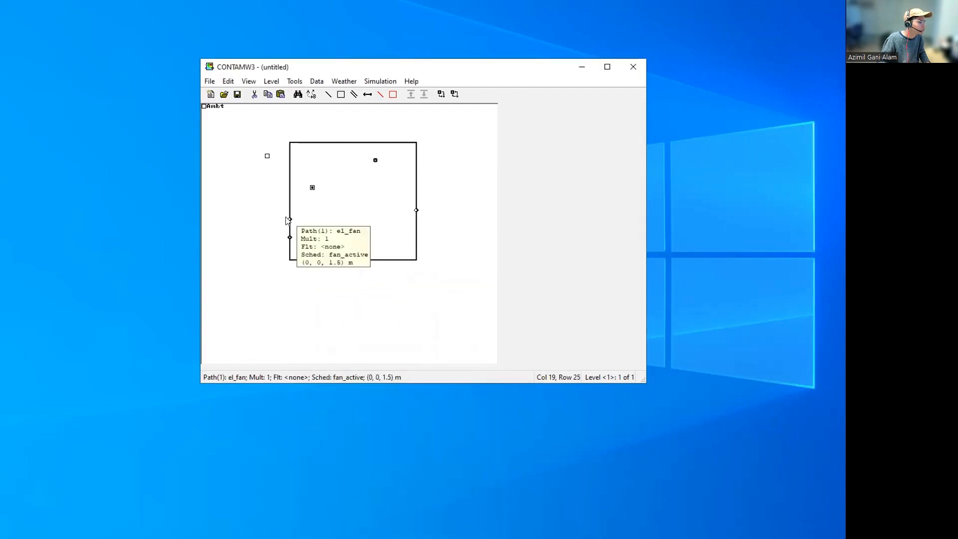
double_click(290, 219)
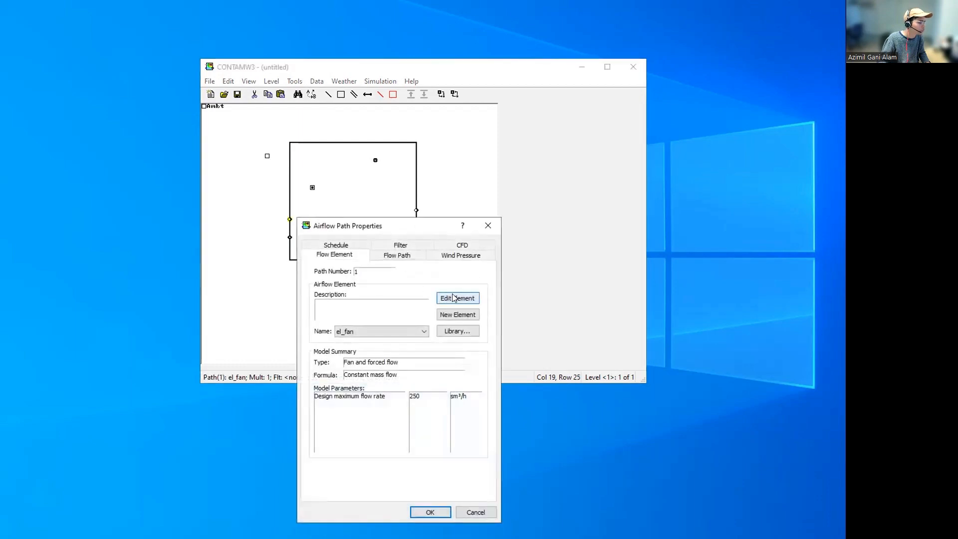
click(335, 244)
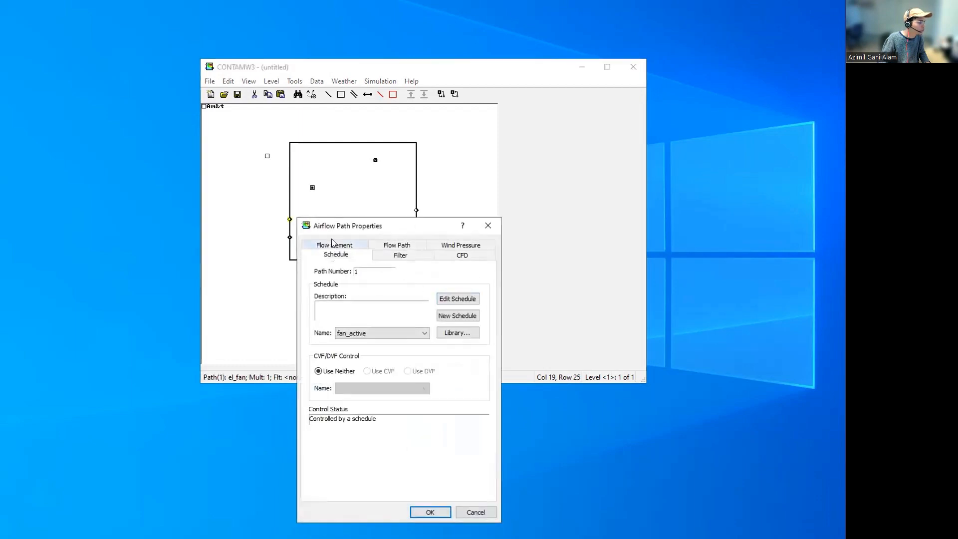
click(457, 299)
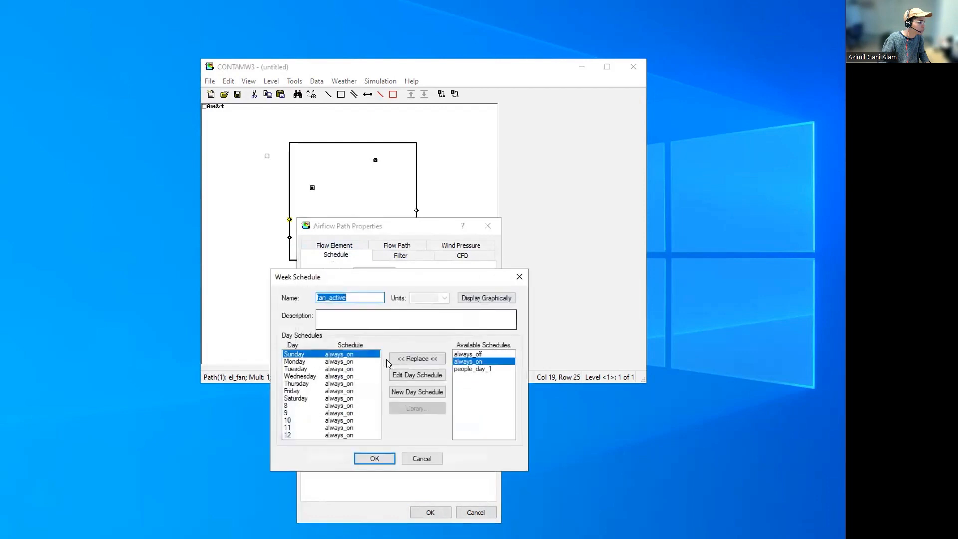
click(349, 370)
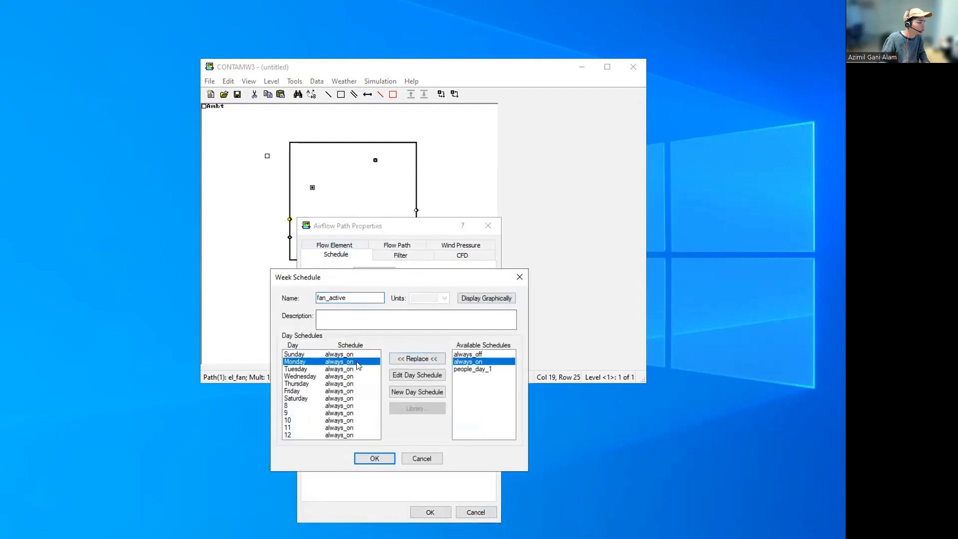
shift+click(351, 437)
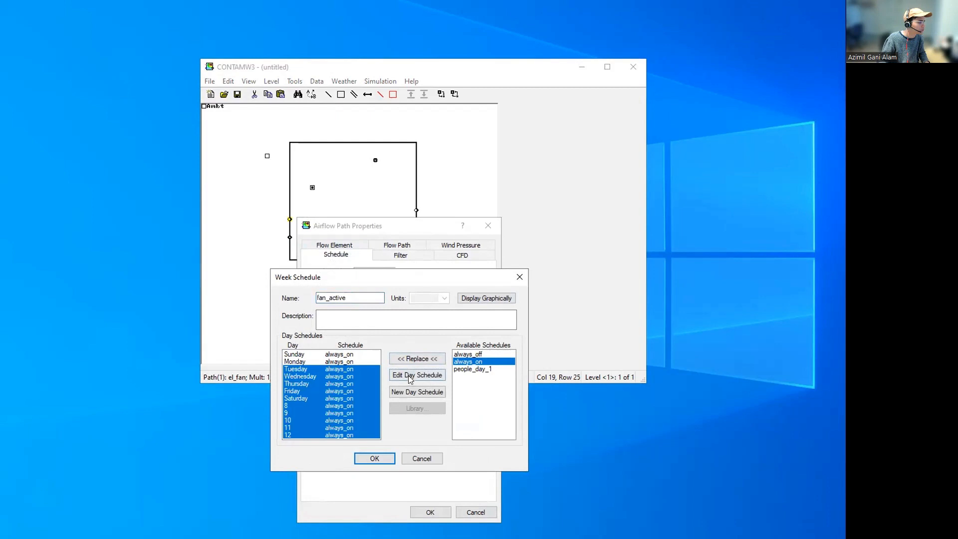
click(468, 355)
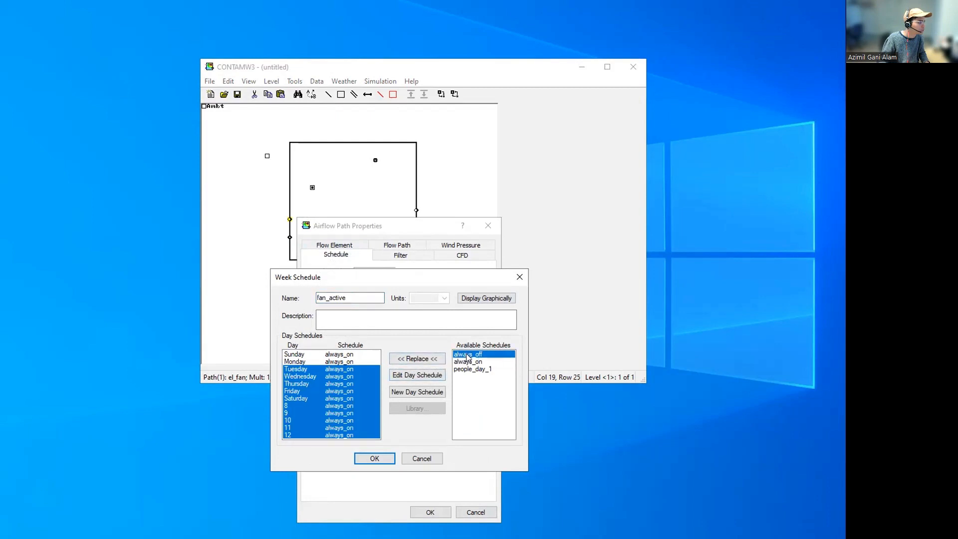
click(406, 359)
click(418, 375)
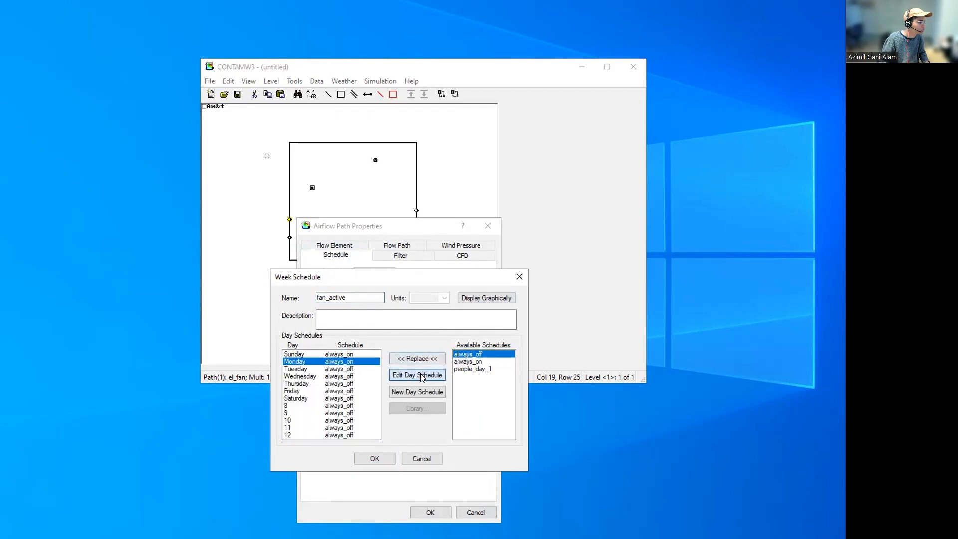
click(487, 382)
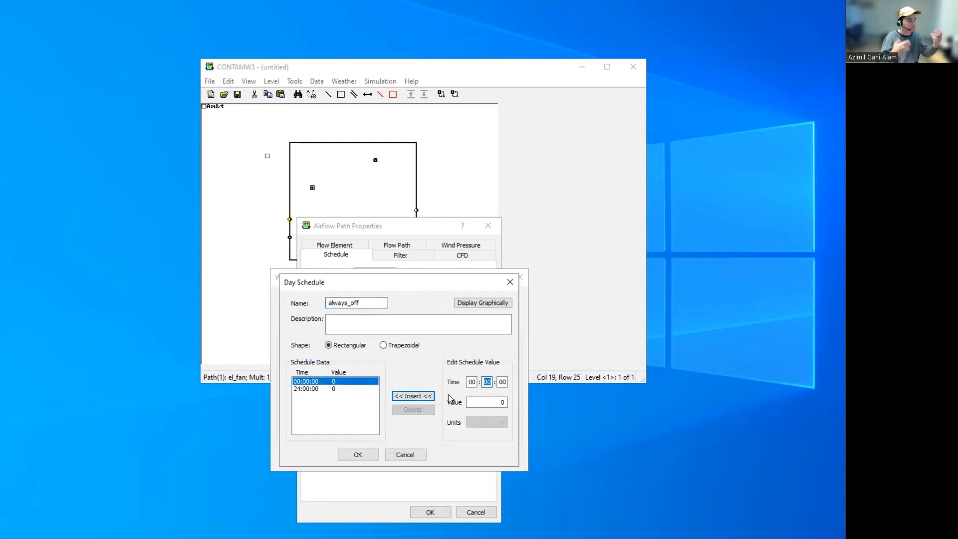
key(Escape)
Create a new day schedule named office_fan_sche and set its 00:00:00 value to 0
click(364, 355)
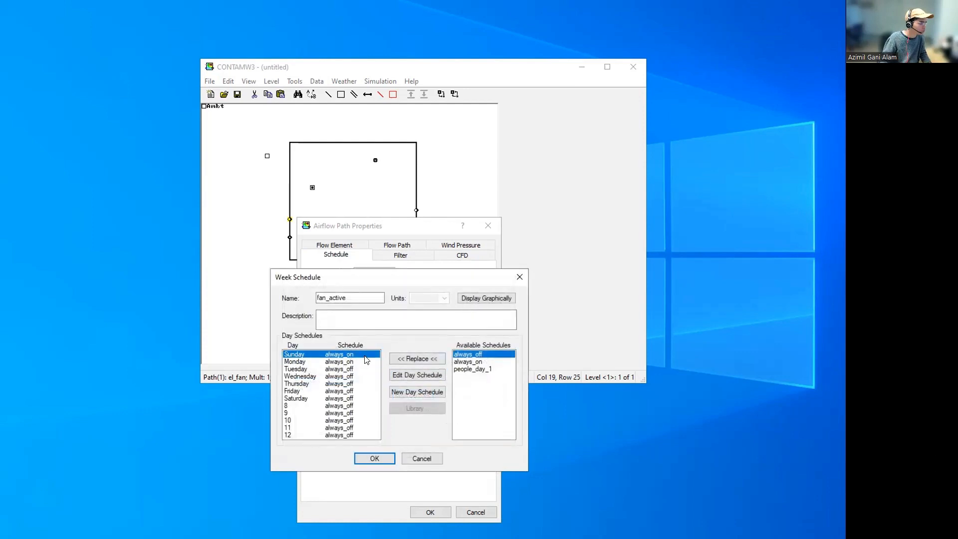
click(417, 392)
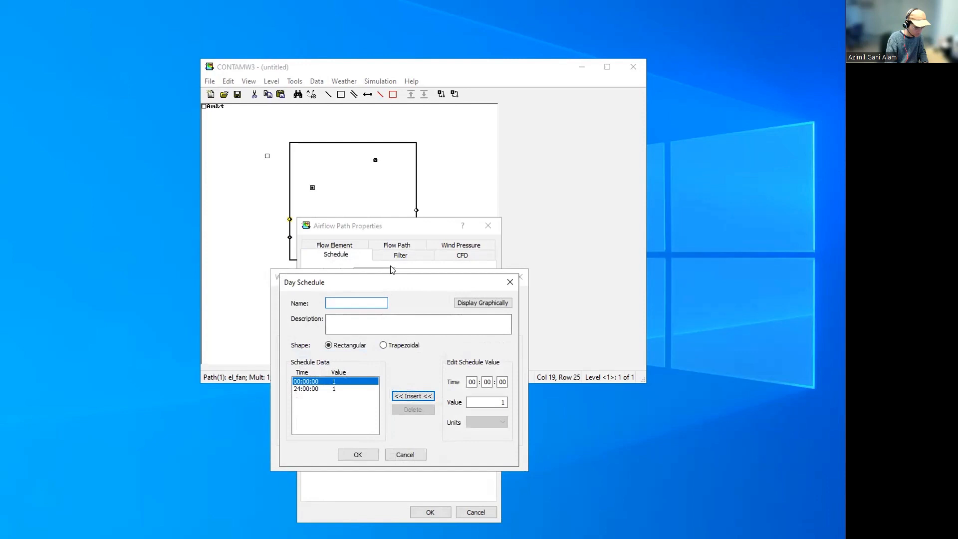
text(office)
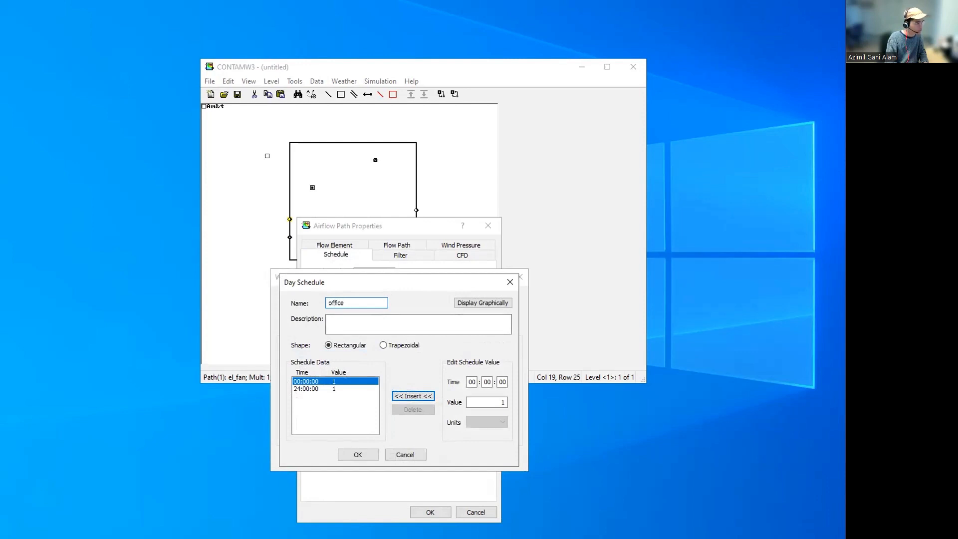
text(_fan_sche)
key(Tab)
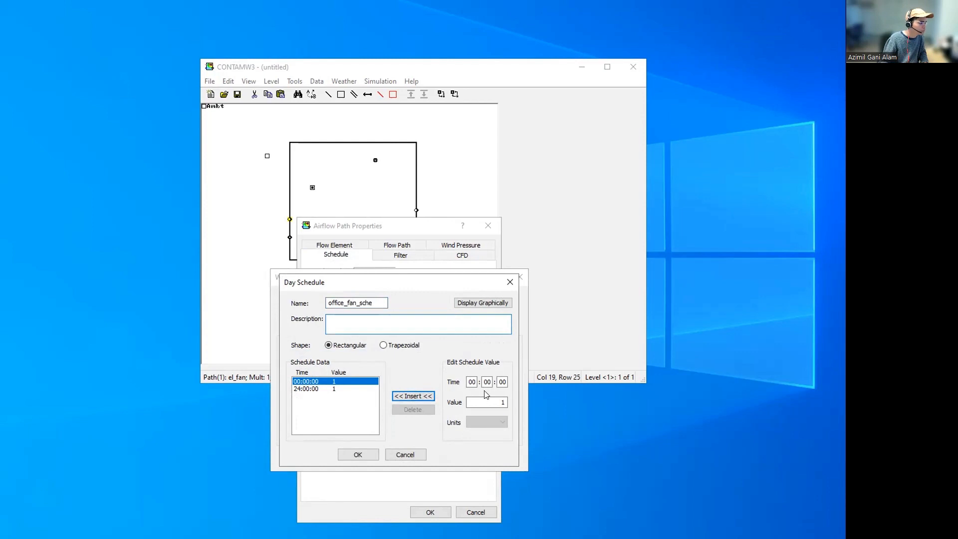
double_click(494, 402)
text(0)
click(403, 396)
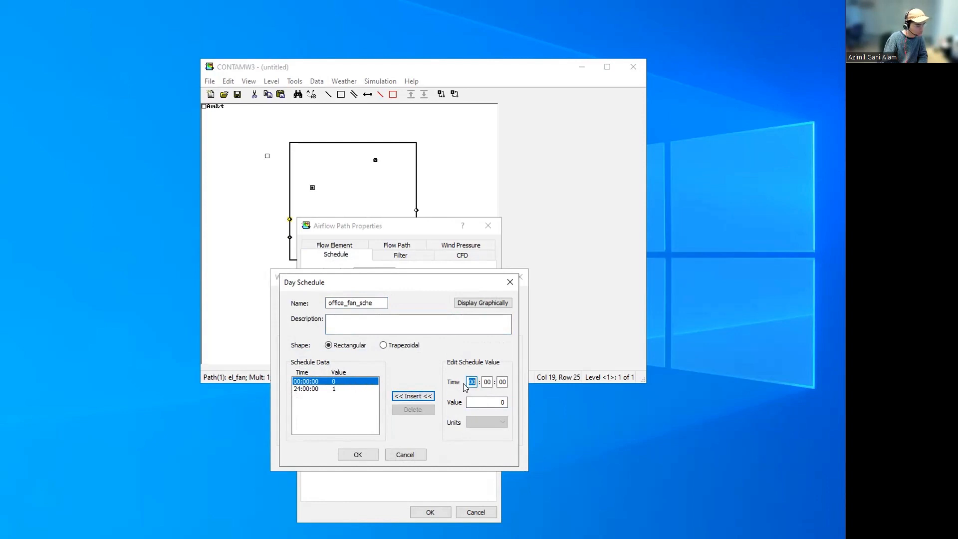
Insert a 07:00:00 entry with value 0.1 into the office_fan_sche day schedule
text(08)
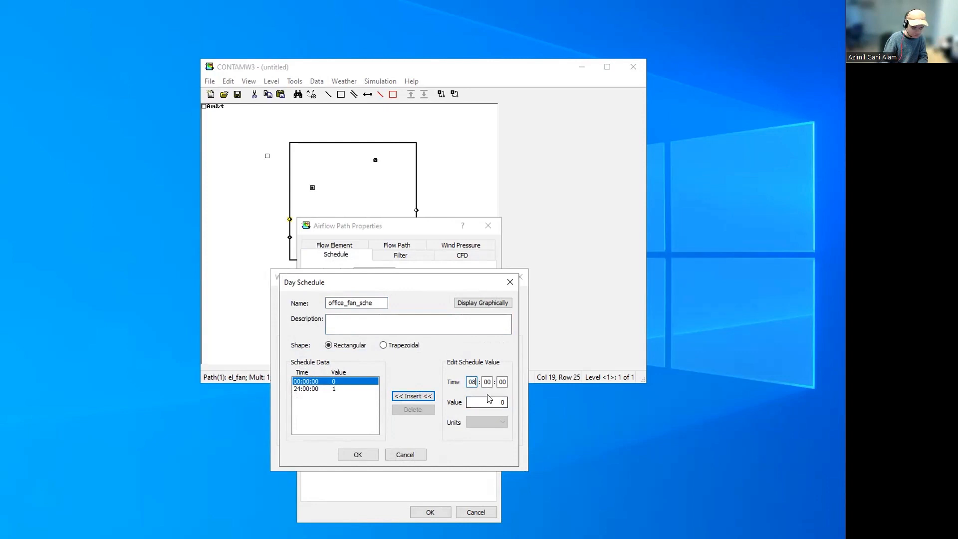
key(BackSpace)
text(7)
drag(497, 402, 538, 401)
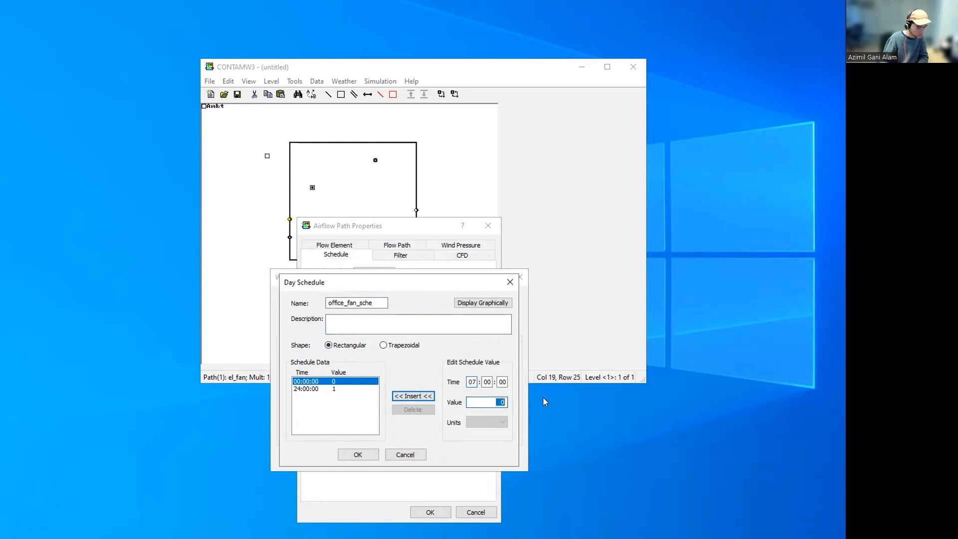
text(0.2)
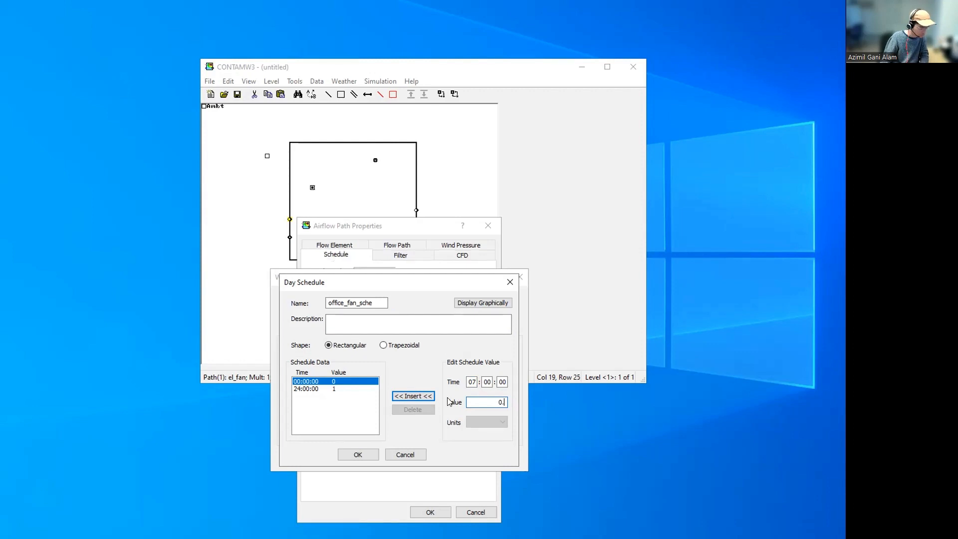
text(1)
click(427, 394)
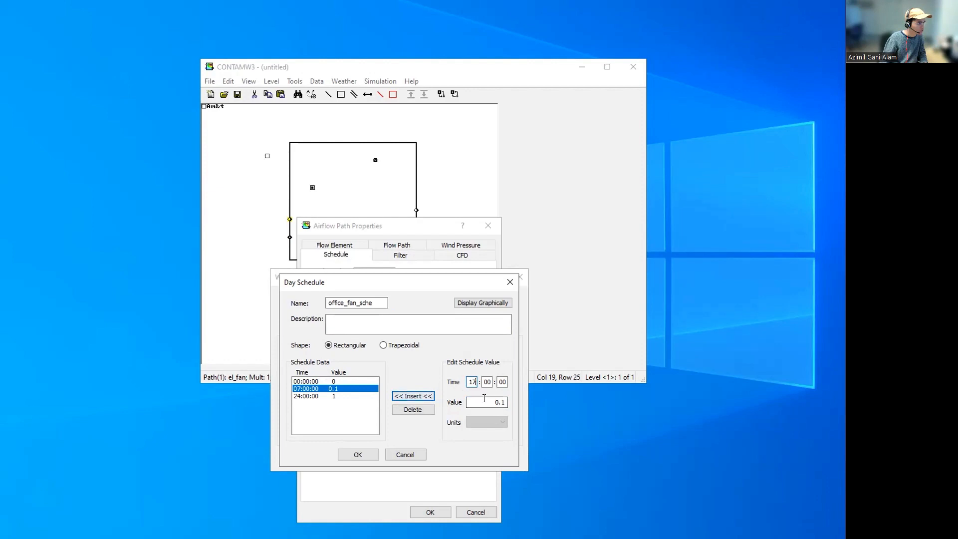
Insert a 17:00:00 entry with value 1 and set the 24:00:00 value to 0.1 in the day schedule
double_click(499, 402)
text(1)
click(399, 396)
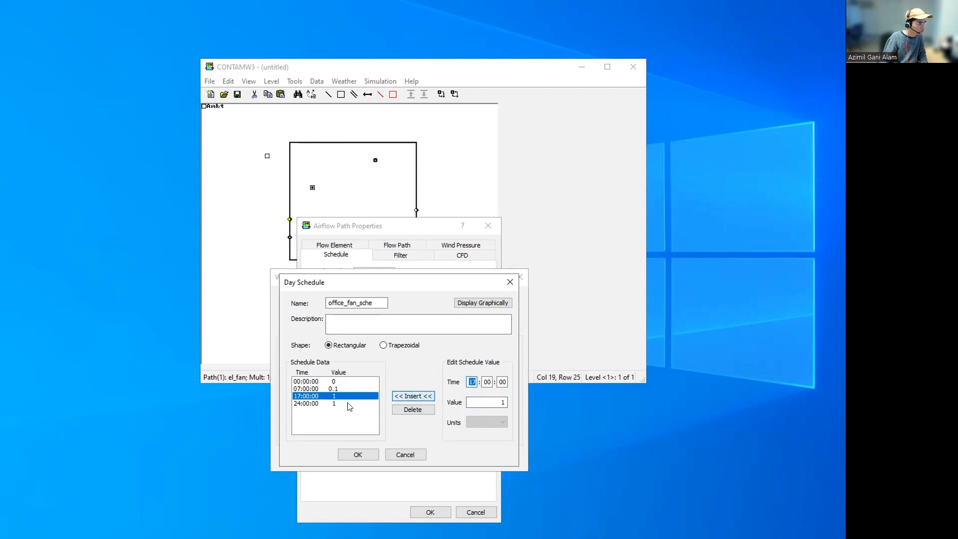
click(349, 404)
text(0.1)
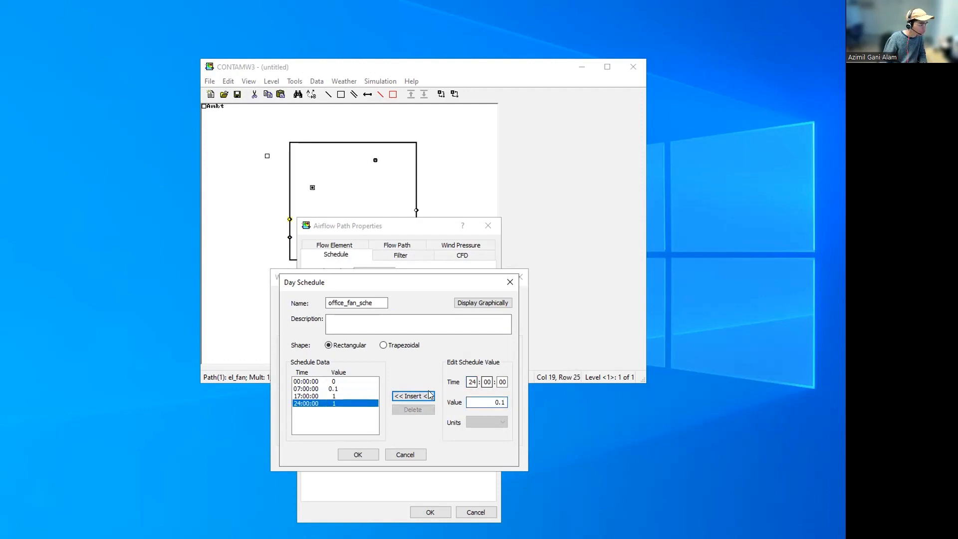
click(413, 397)
Display the office_fan_sche day schedule graphically, examine its hourly profile, and close the graph
click(473, 303)
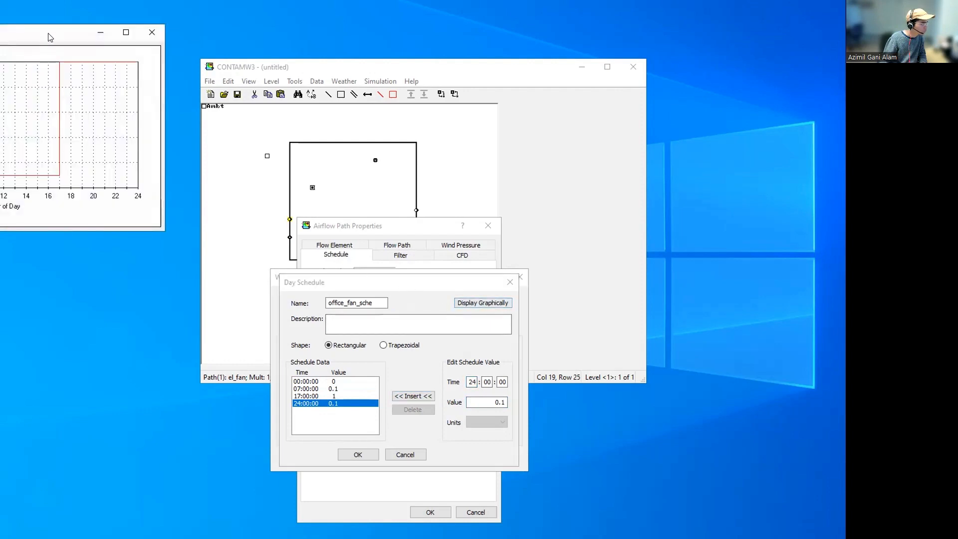
drag(50, 38, 652, 259)
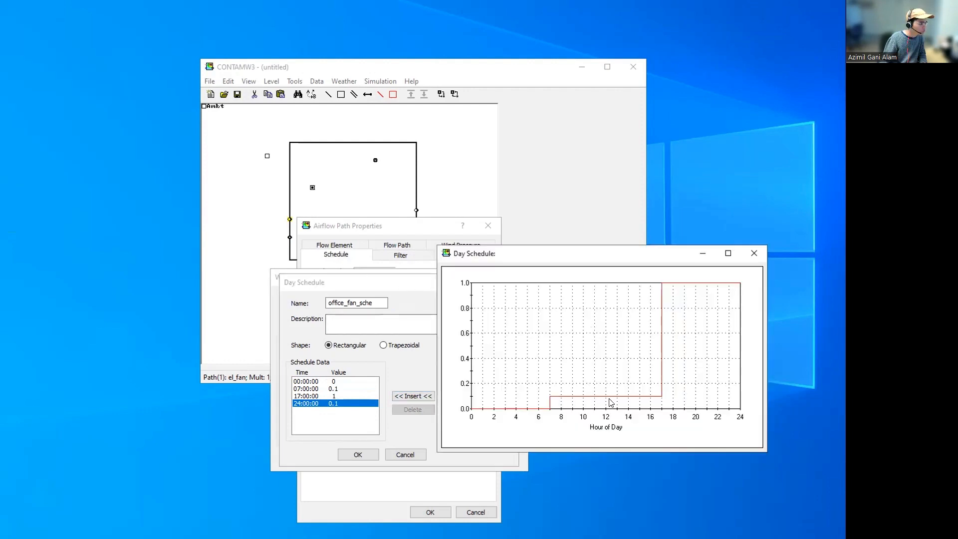
click(754, 255)
Set the 07:00:00 value of the office_fan_sche day schedule to 1
click(354, 389)
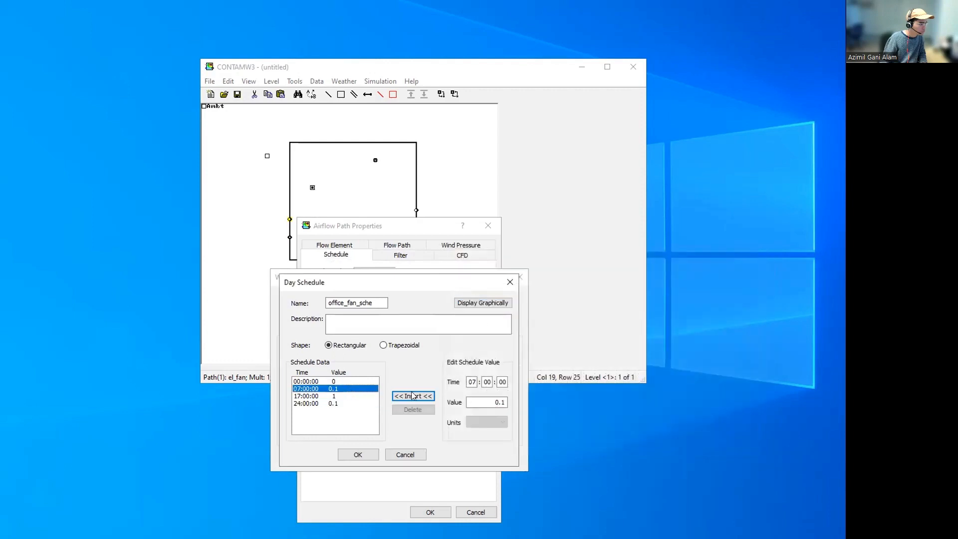
double_click(499, 402)
text(1)
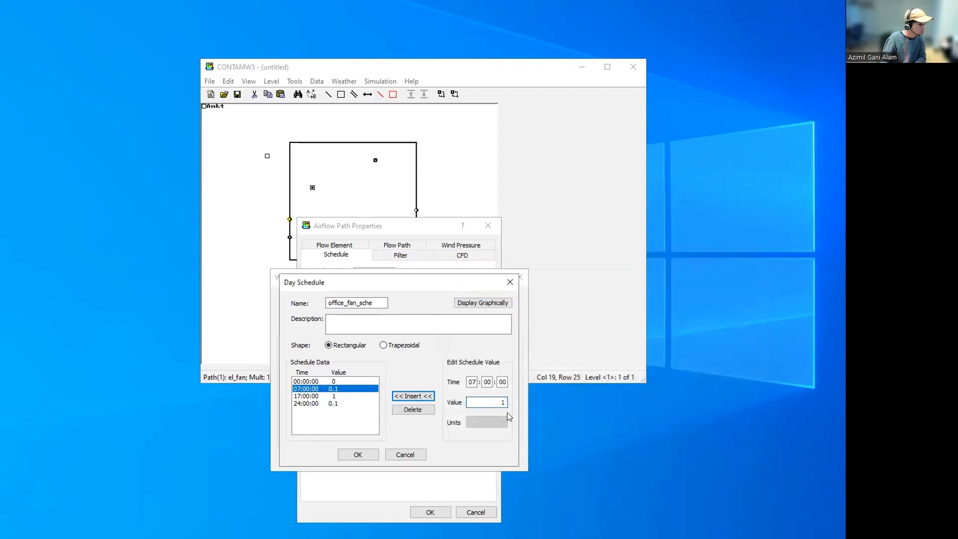
click(321, 395)
click(366, 387)
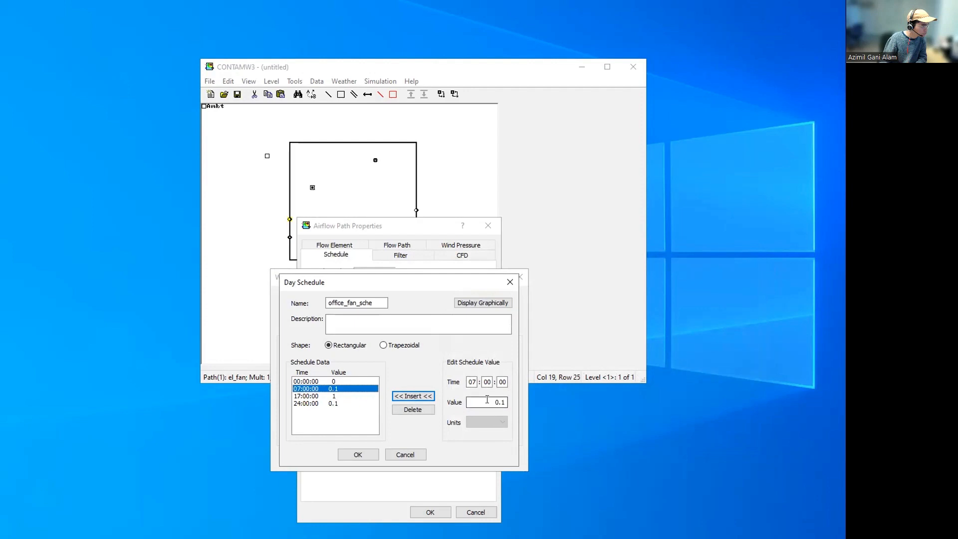
double_click(489, 401)
text(1)
click(414, 397)
Set the 17:00:00 and 00:00:00 values of the office_fan_sche day schedule to 0.1
click(356, 396)
drag(494, 400, 518, 402)
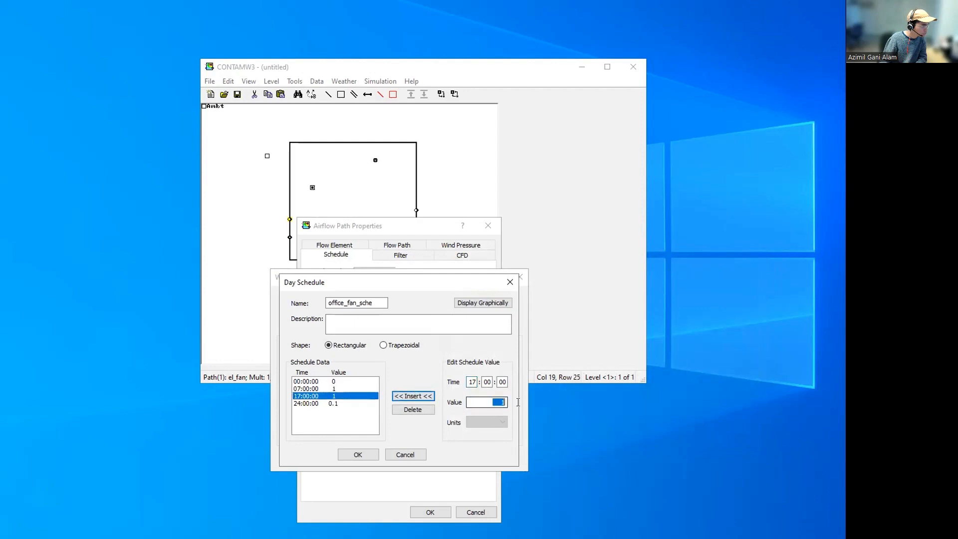
text(0)
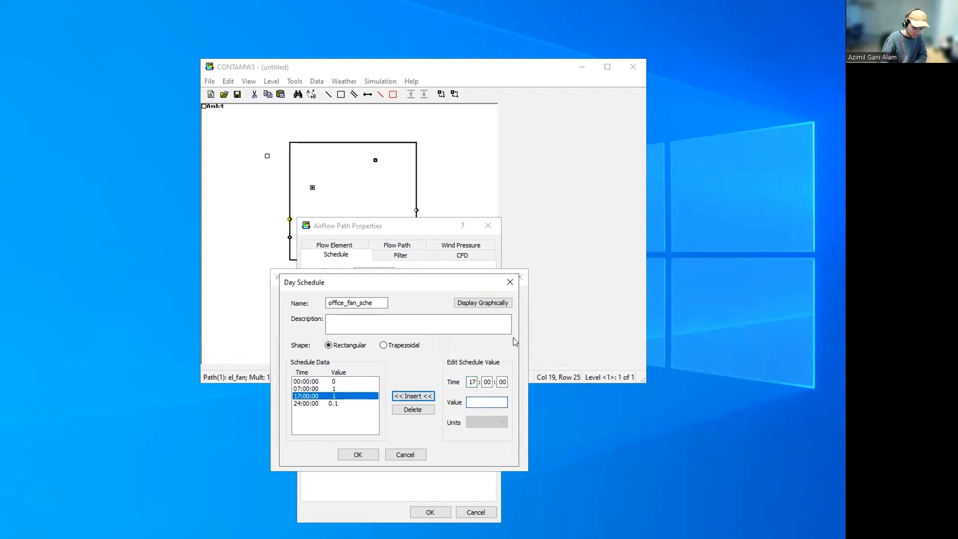
text(.1)
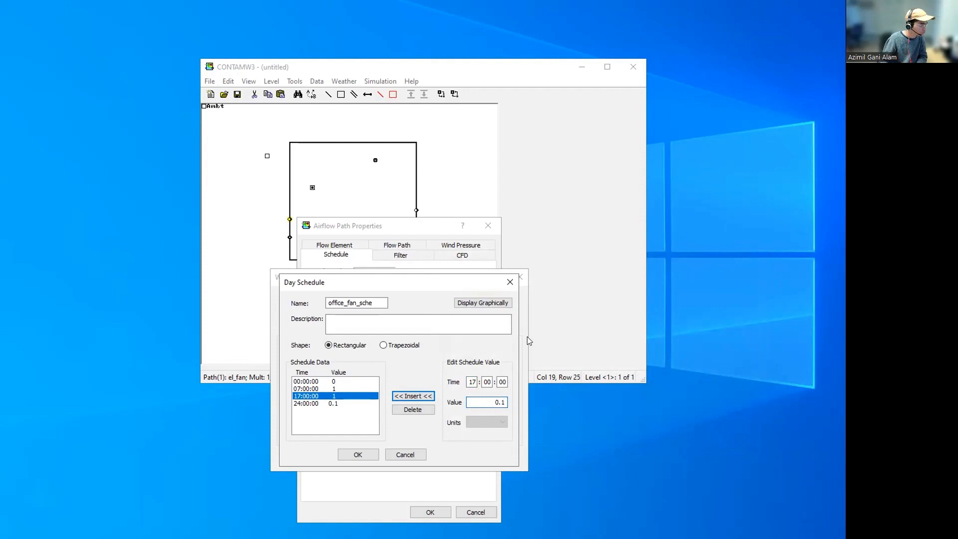
click(417, 395)
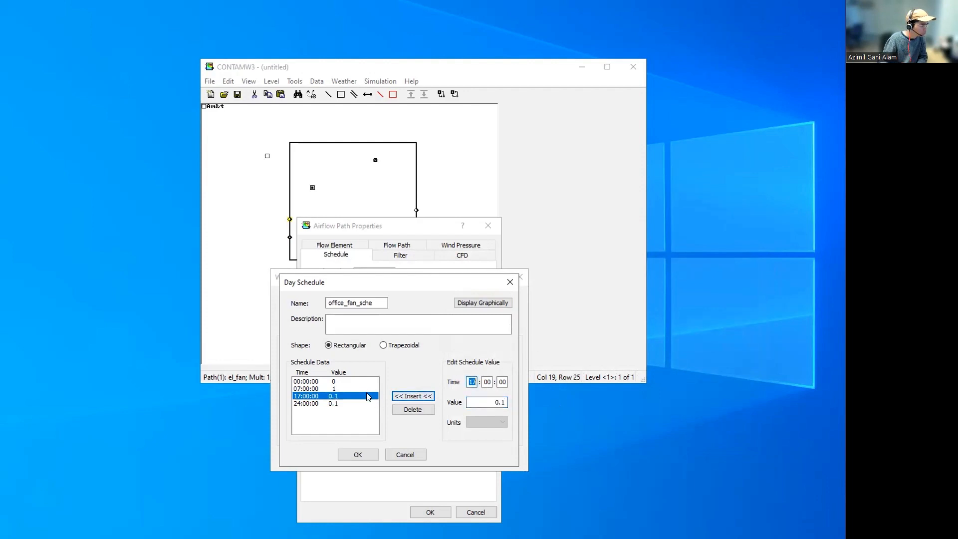
double_click(477, 404)
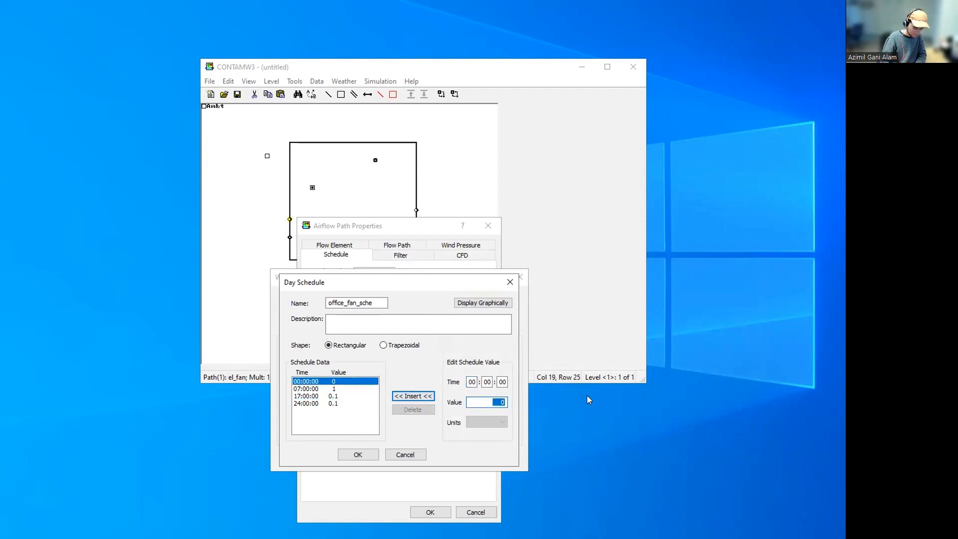
text(0.1)
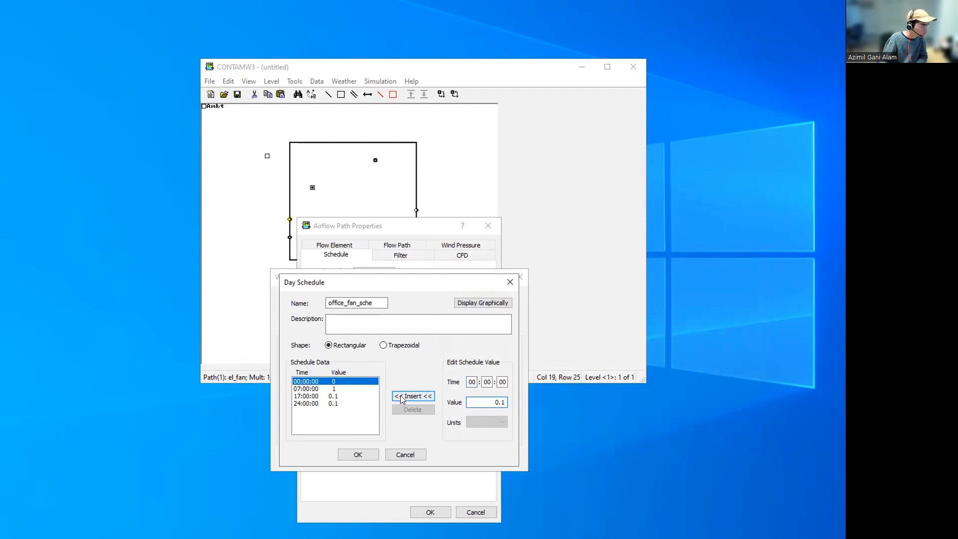
click(402, 397)
Check the revised office_fan_sche profile on its graph and save the day schedule
click(482, 302)
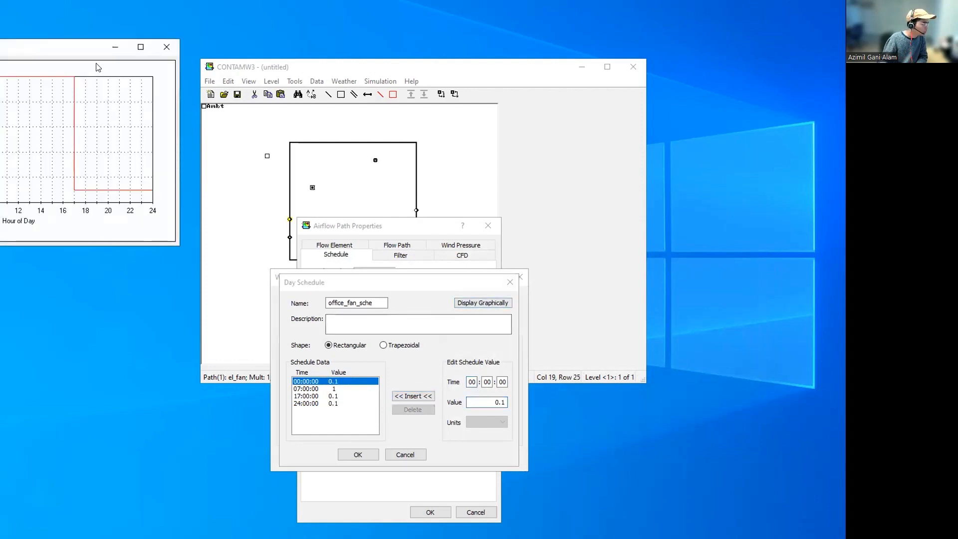
drag(103, 49, 707, 251)
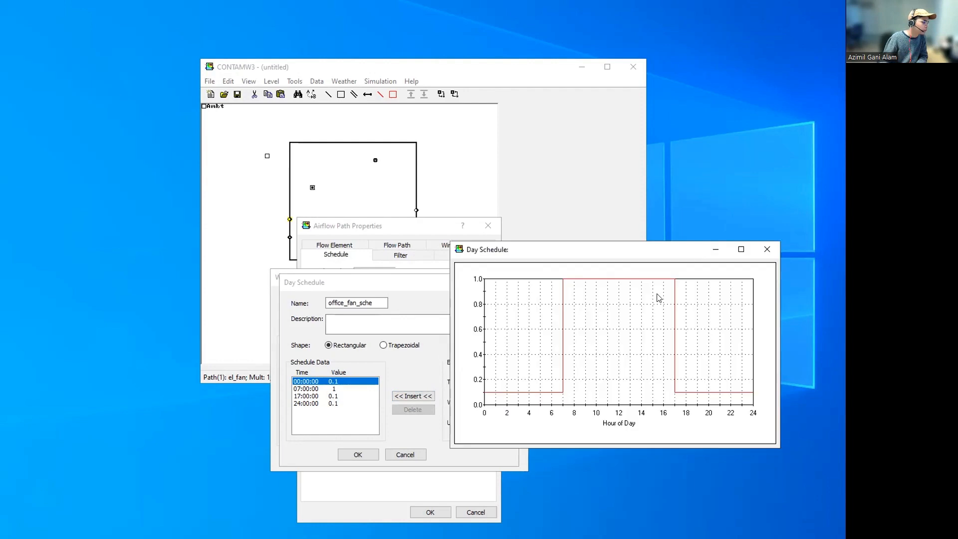
drag(601, 252, 589, 267)
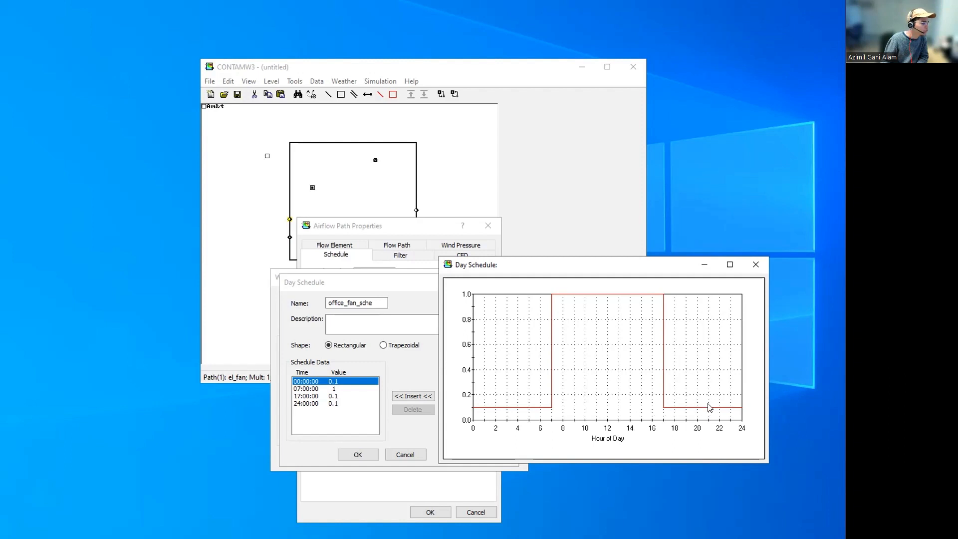
click(754, 265)
click(357, 452)
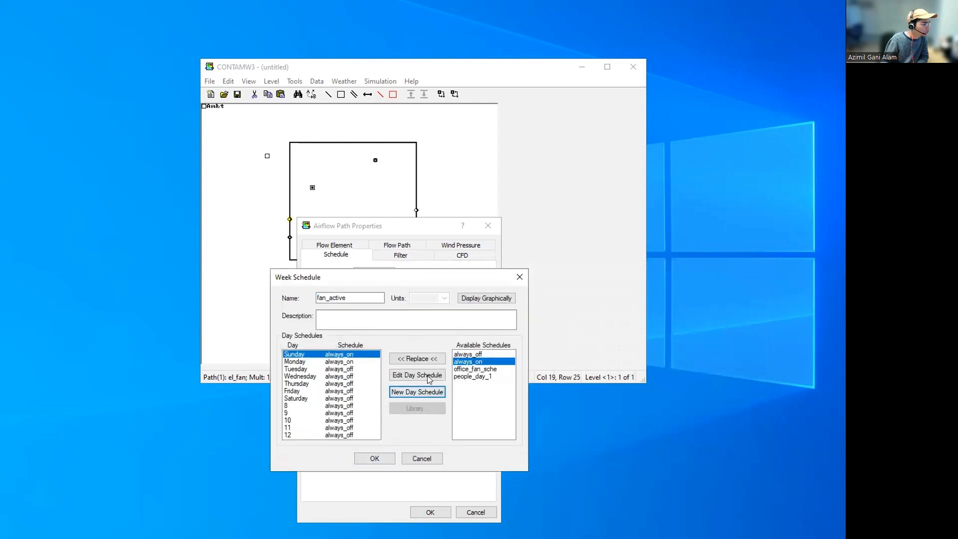
Assign the office_fan_sche day schedule to Sunday in the fan_active week schedule
click(474, 361)
click(476, 369)
click(418, 359)
Try office_fan_sche on Monday in the fan_active week schedule, and switch Monday back to always_on
click(367, 362)
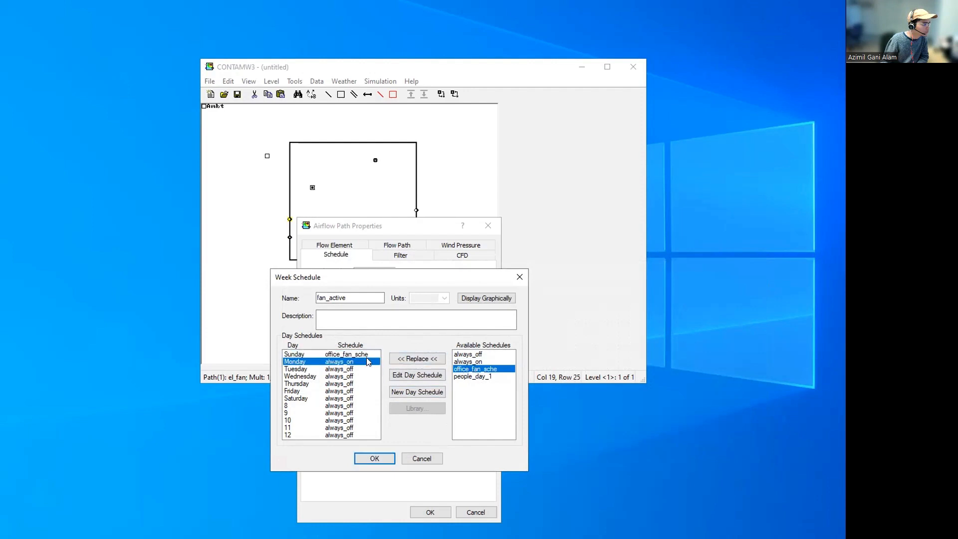
click(435, 361)
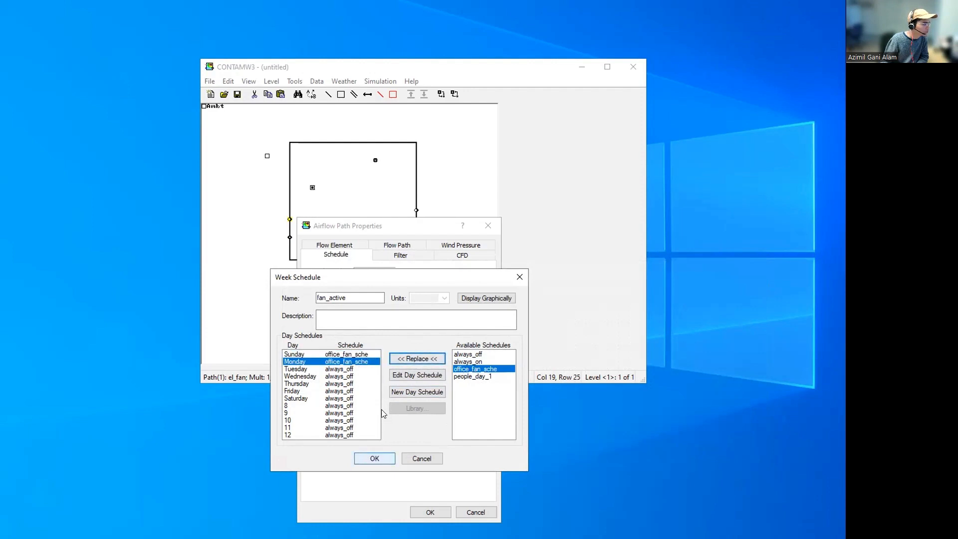
click(468, 362)
click(435, 360)
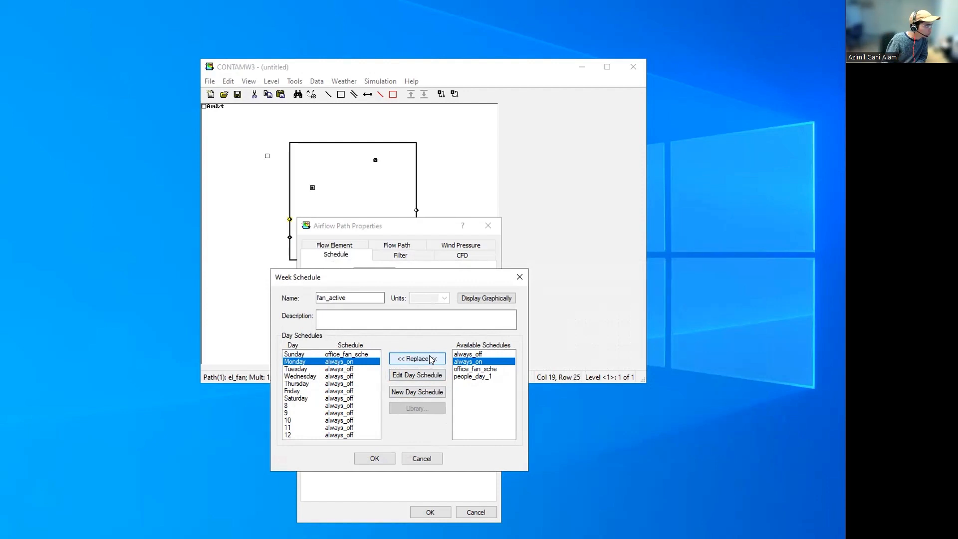
Check the fan_active week schedule on its graph and save the week schedule
click(492, 301)
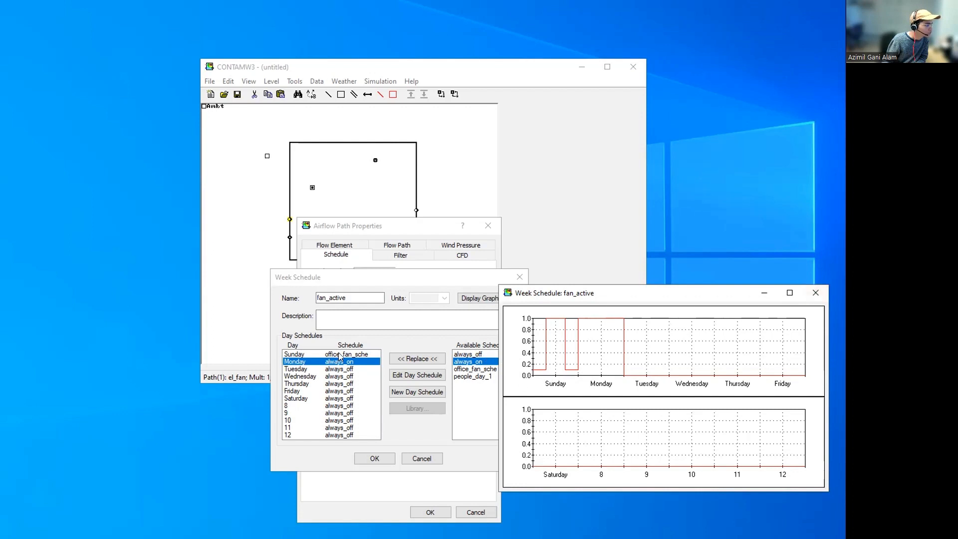
click(818, 293)
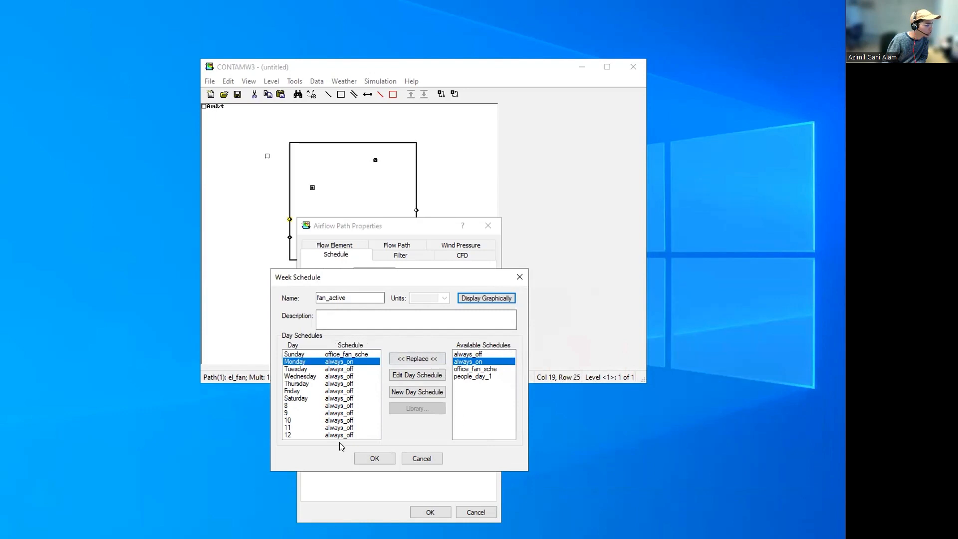
click(384, 457)
Review the flow element, flow path and schedule settings of airflow path 1 and confirm its properties
click(358, 248)
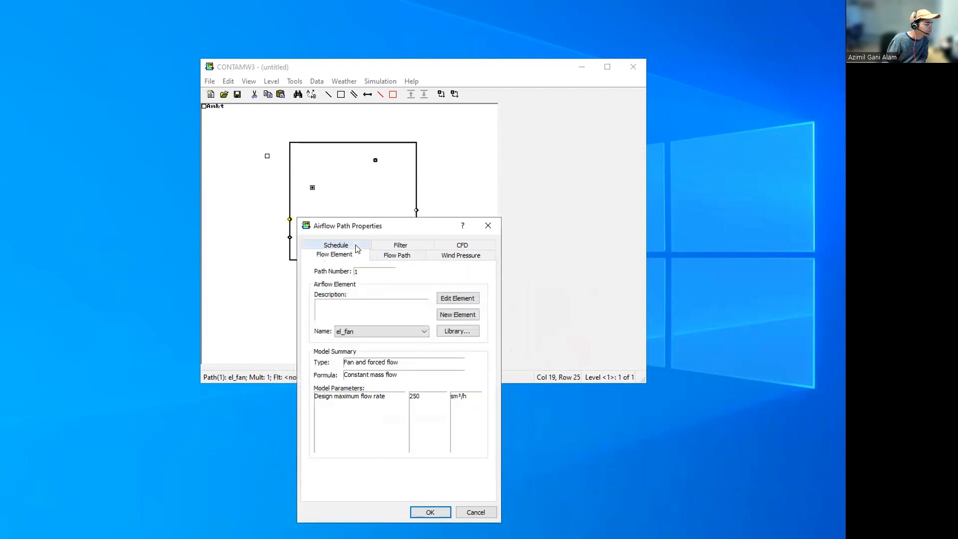
click(387, 256)
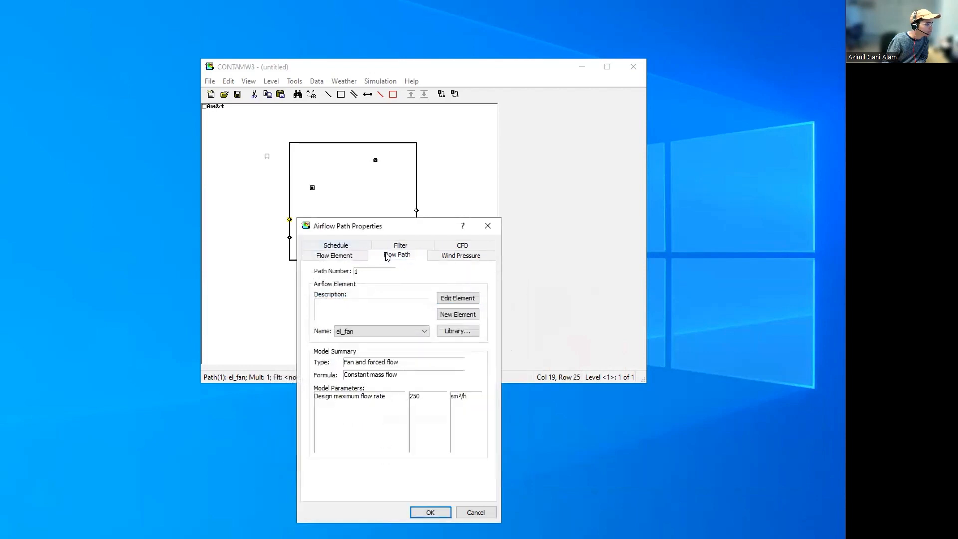
click(349, 245)
click(433, 513)
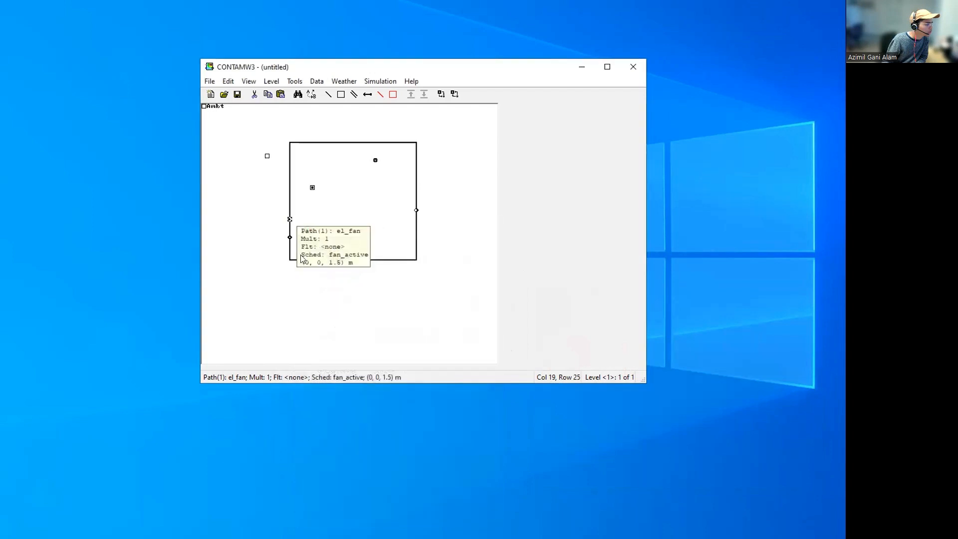
Start a new week schedule named always_on for the door airflow path 3
double_click(290, 237)
click(337, 264)
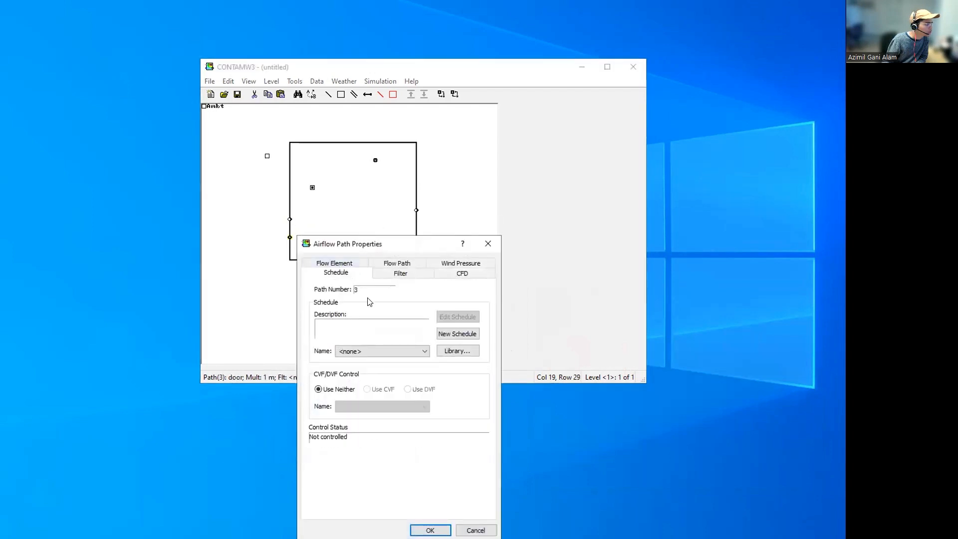
drag(389, 244, 461, 249)
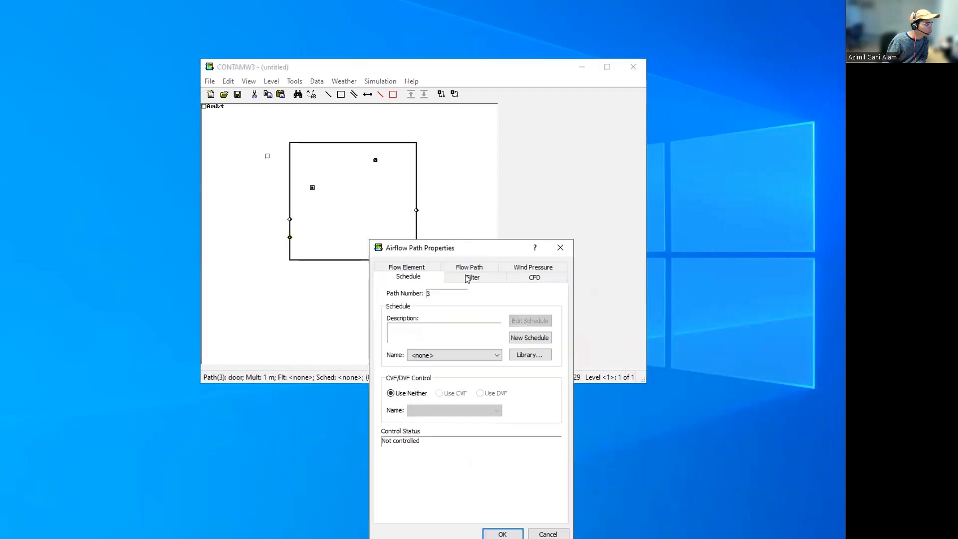
click(474, 358)
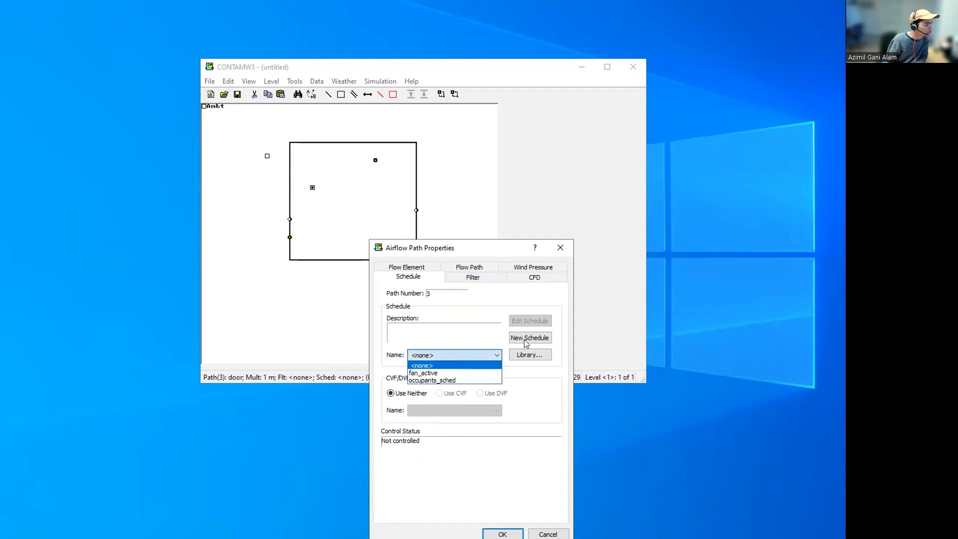
click(482, 337)
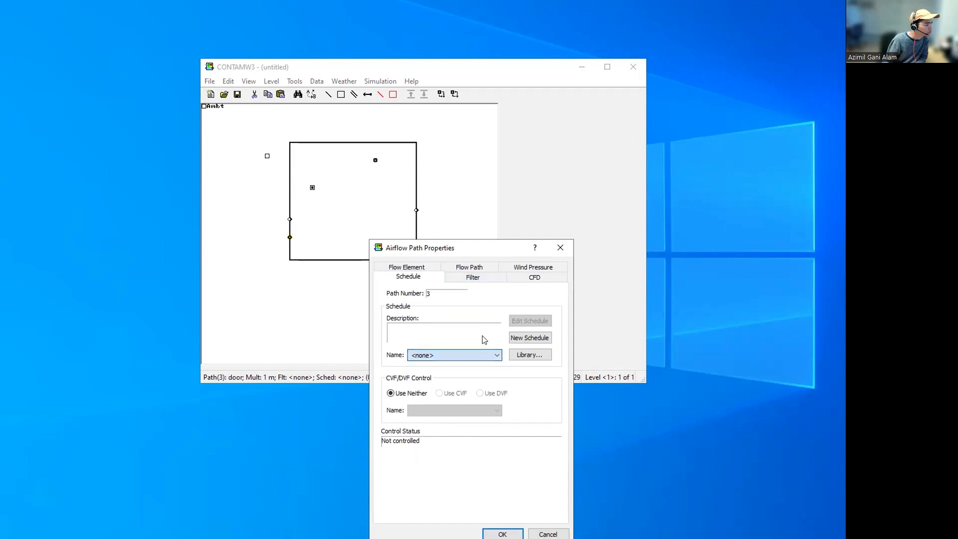
click(519, 340)
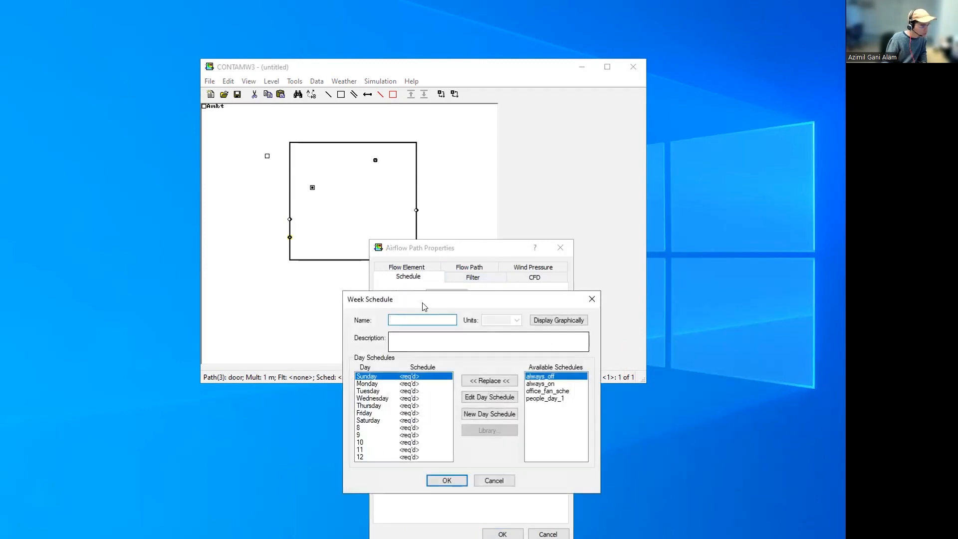
text(al)
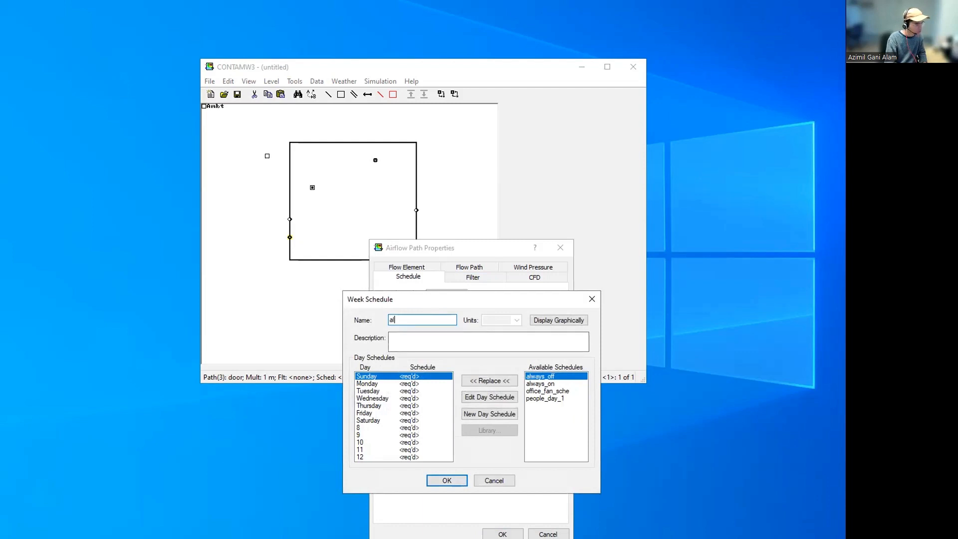
text(way)
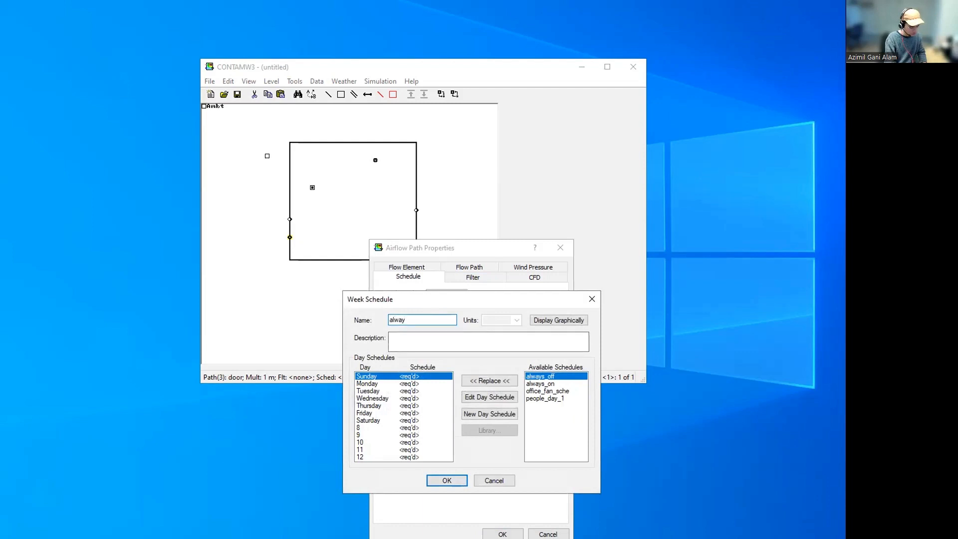
text(s_on)
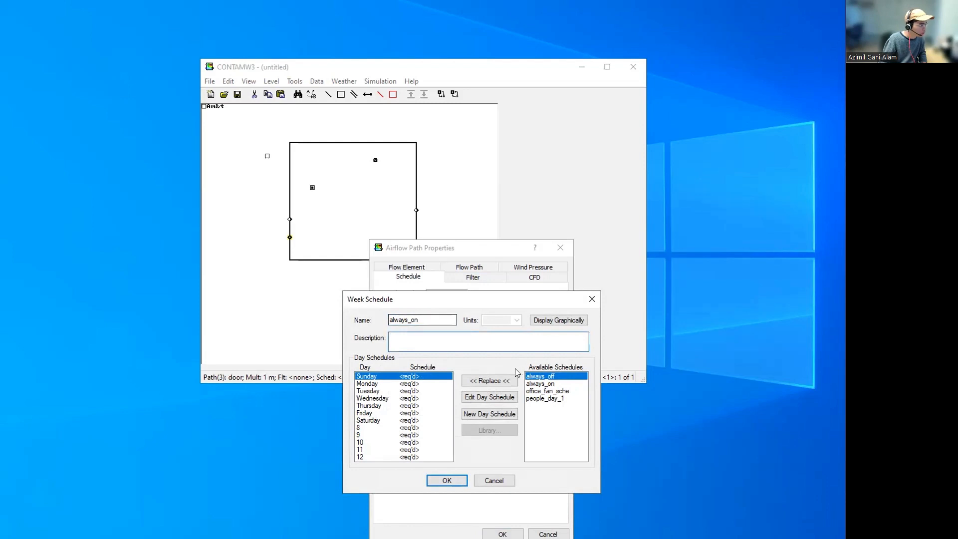
key(Tab)
Assign the always_on day schedule to all twelve day types and save the week schedule
shift+click(418, 455)
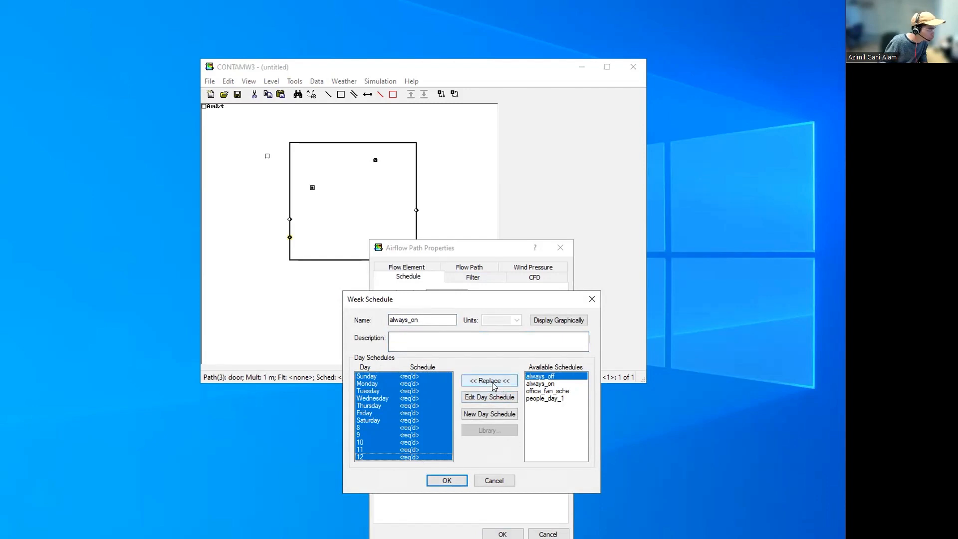
click(541, 384)
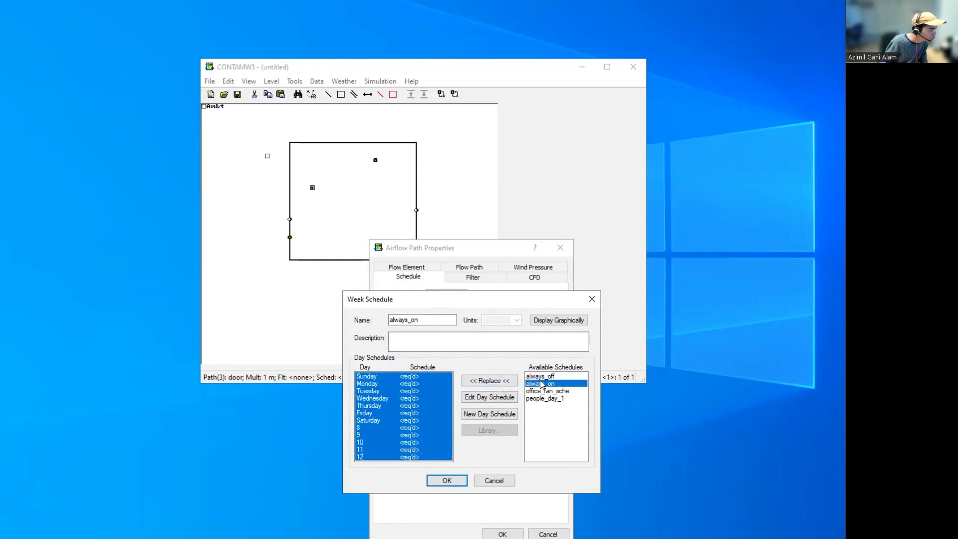
click(504, 382)
click(461, 480)
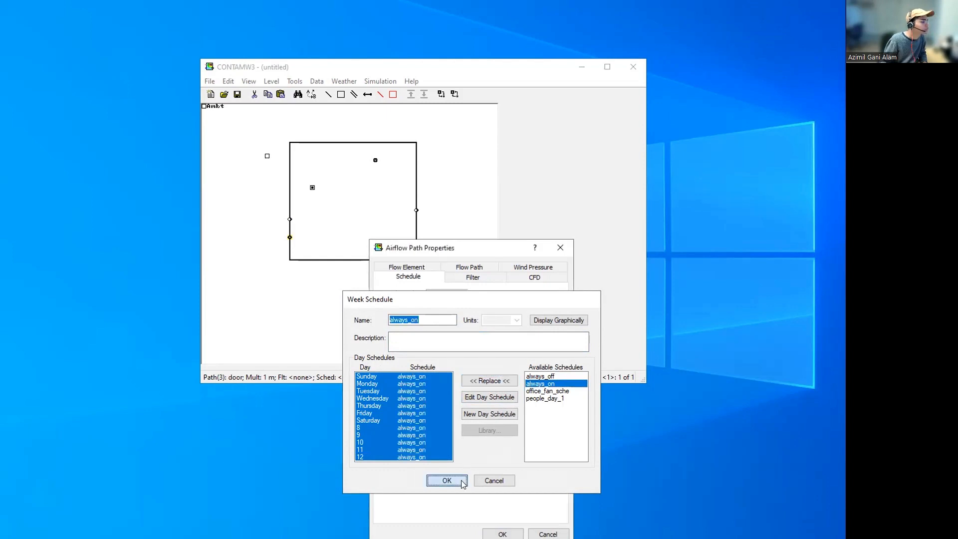
Review the flow path, wind pressure, CFD, filter and flow element settings of the door path and confirm its properties
click(467, 277)
click(463, 266)
click(533, 276)
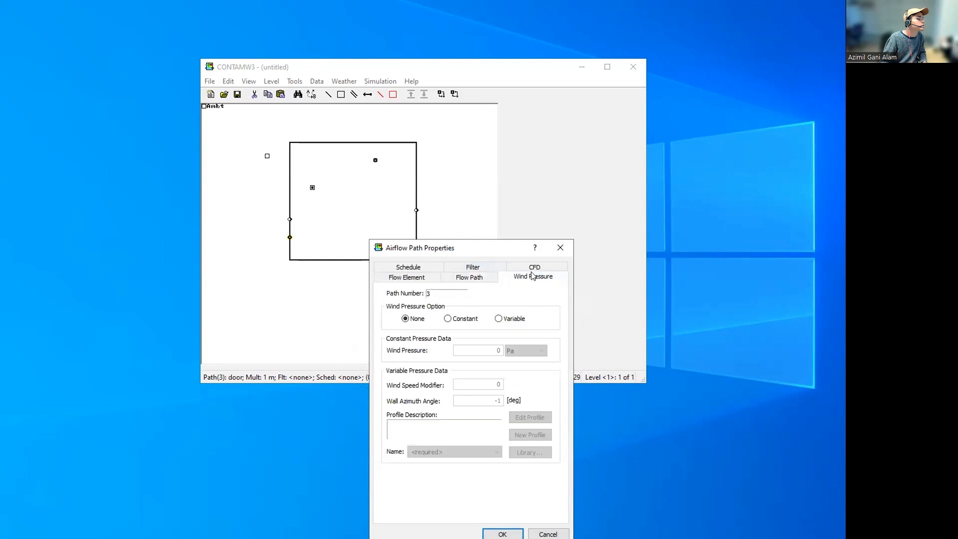
click(535, 267)
click(482, 267)
click(415, 268)
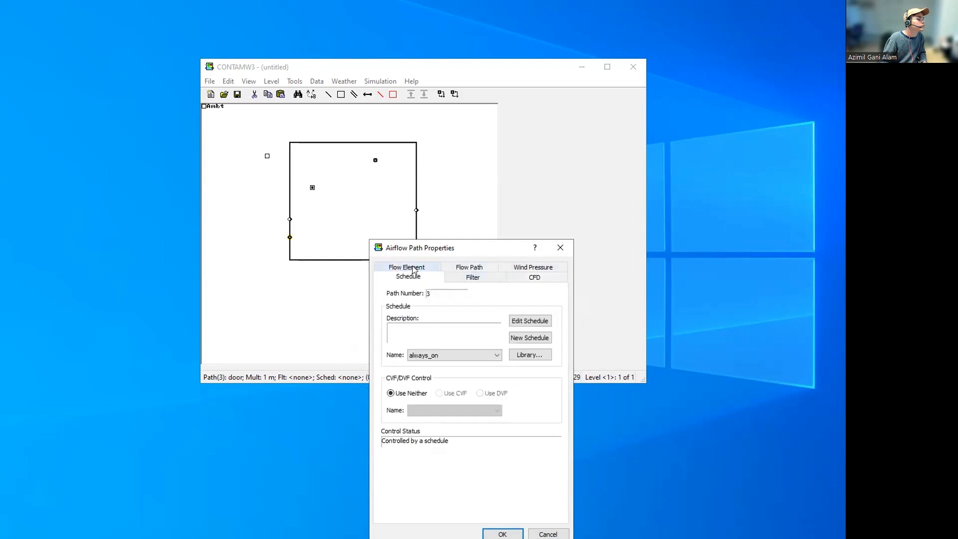
click(413, 269)
click(503, 534)
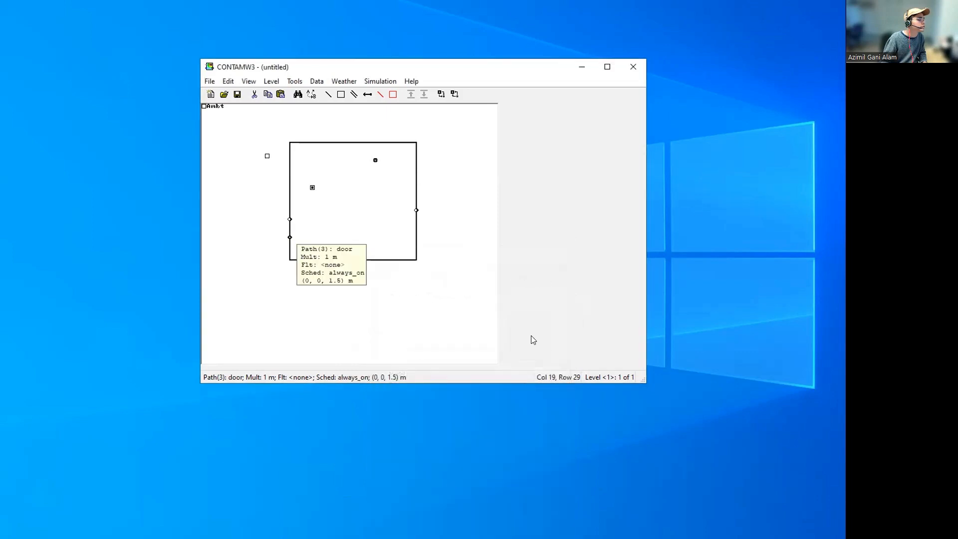
Review the steady-state weather, wind, location and wind pressure display parameters, and close them with the existing values
click(358, 237)
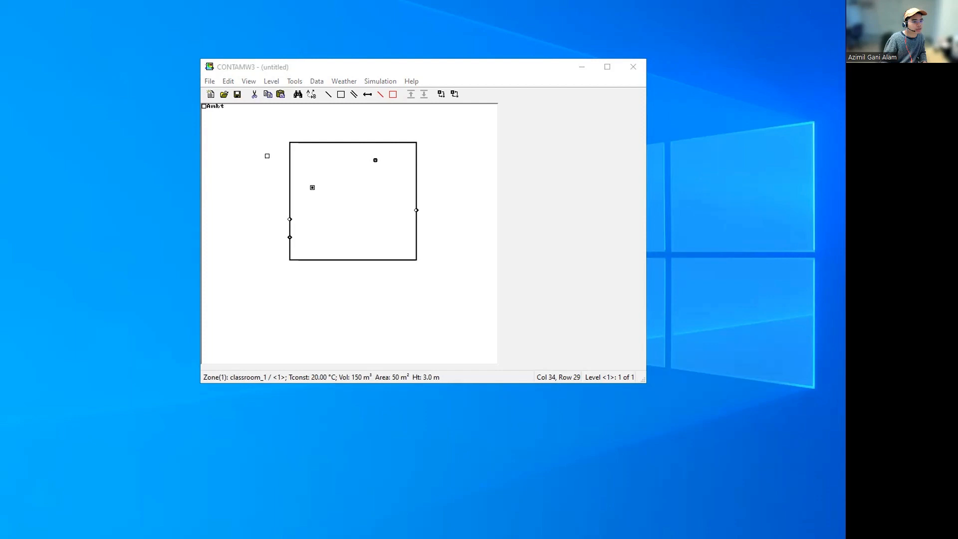
click(343, 81)
click(357, 93)
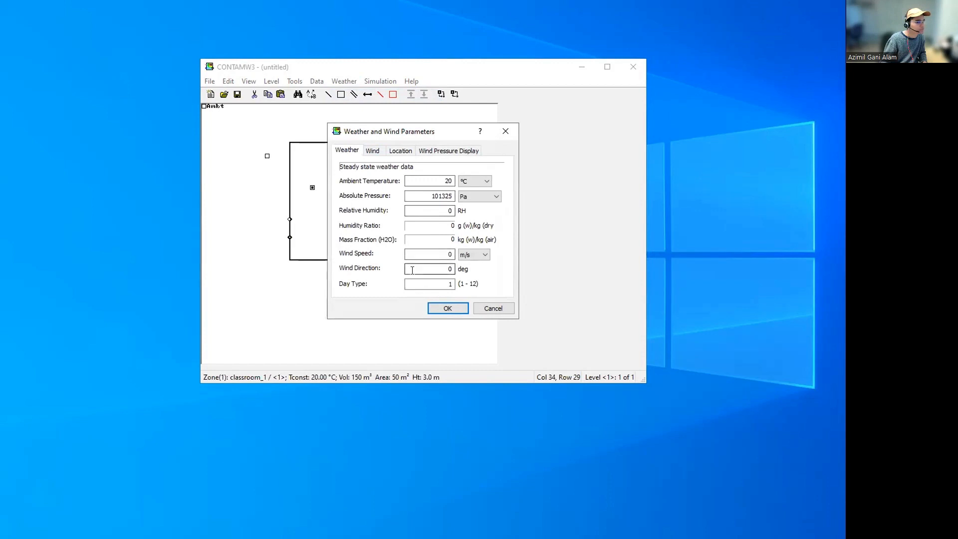
click(372, 151)
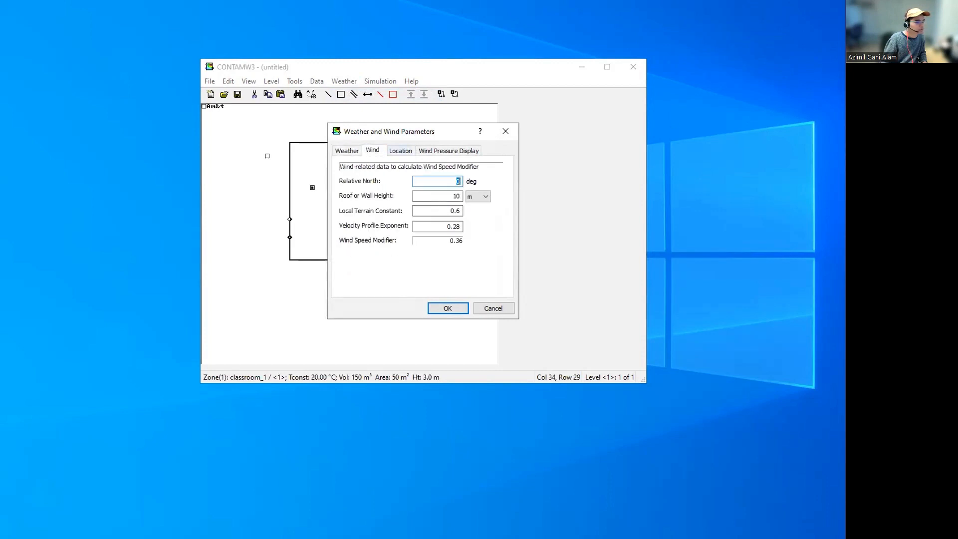
click(406, 150)
click(448, 151)
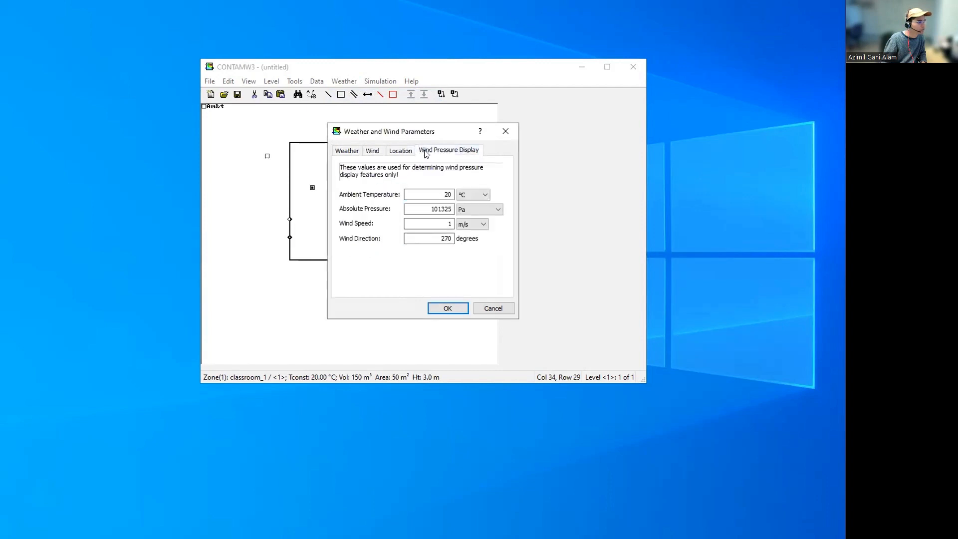
click(448, 308)
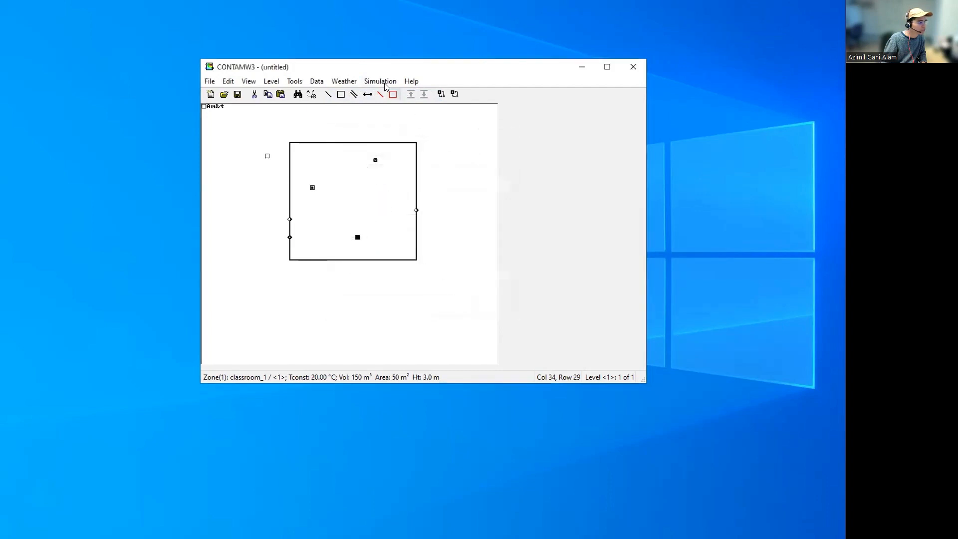
click(354, 82)
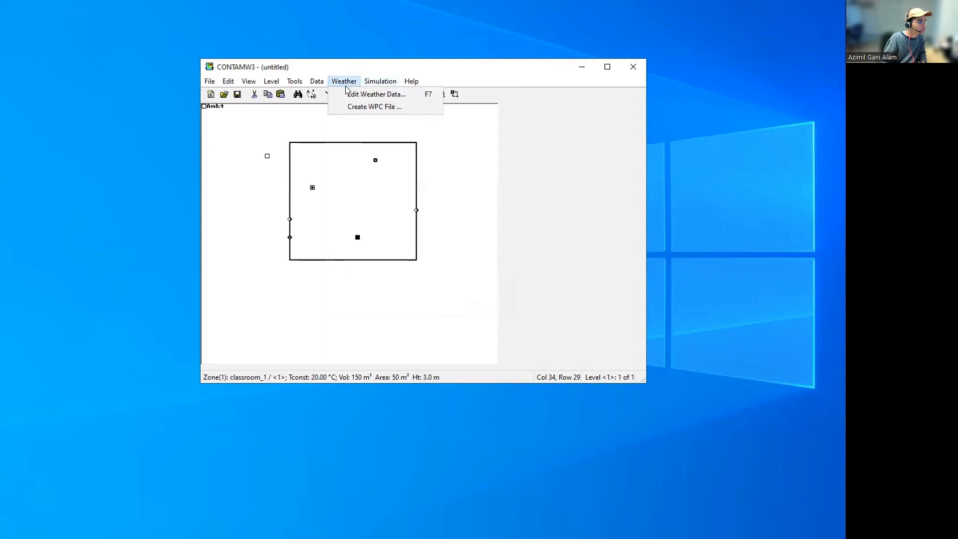
mouse_move(376, 82)
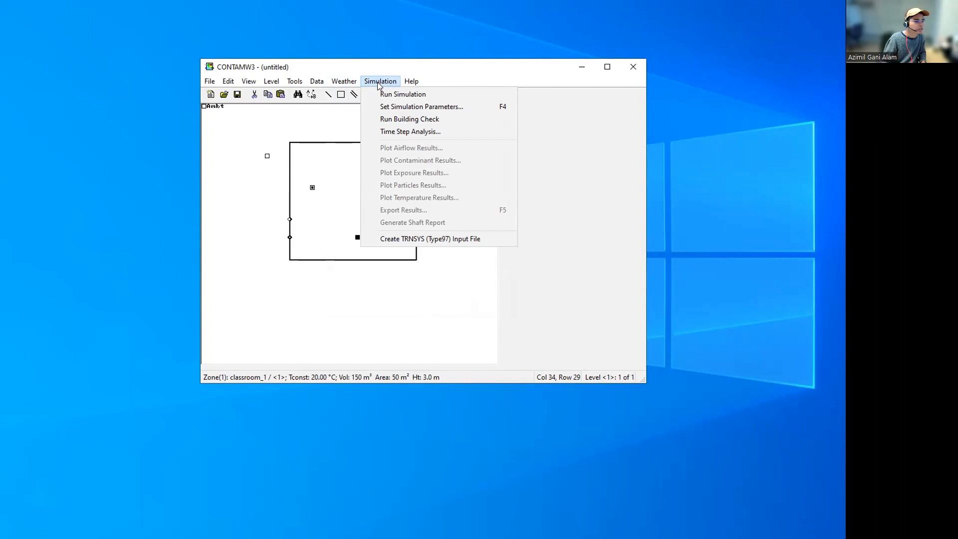
mouse_move(412, 81)
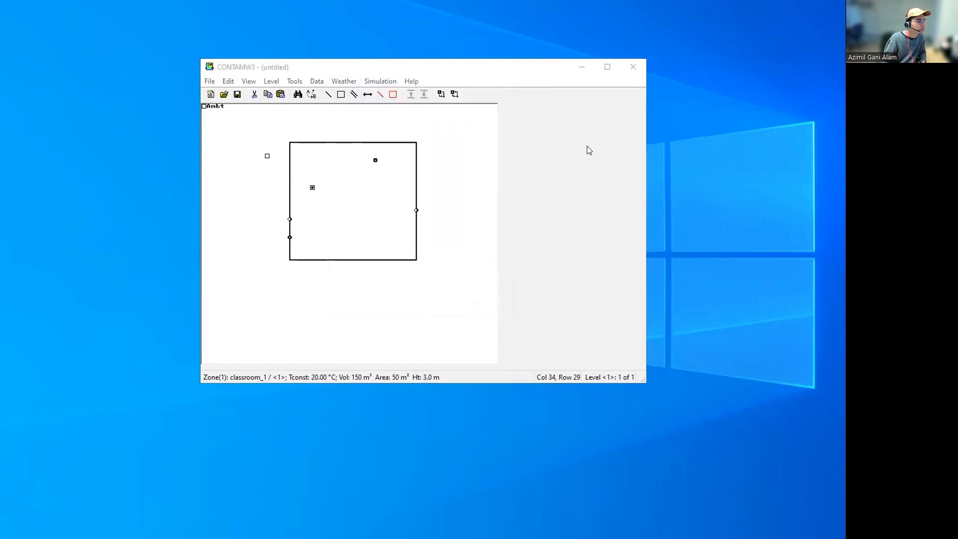
Set both the airflow and contaminant simulation methods to Transient in the simulation parameters
click(382, 81)
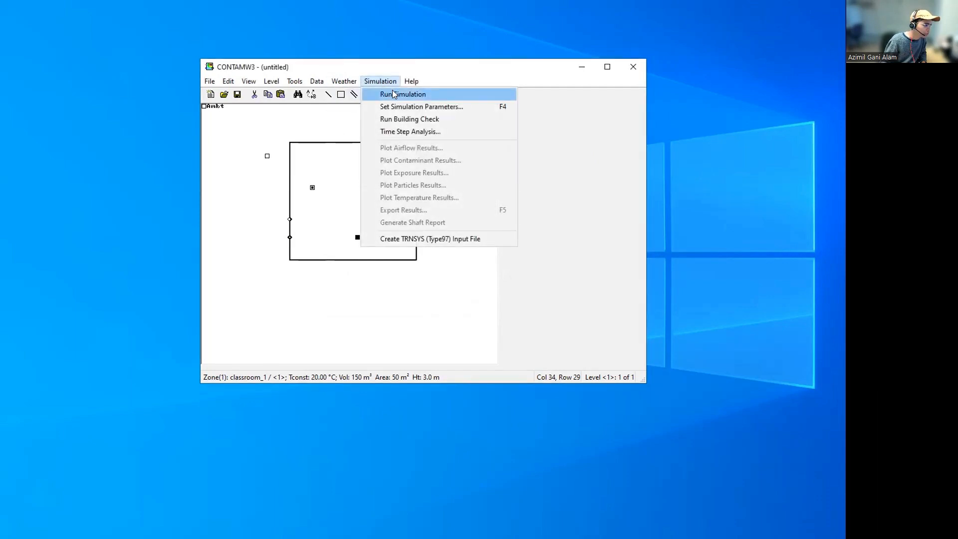
click(411, 109)
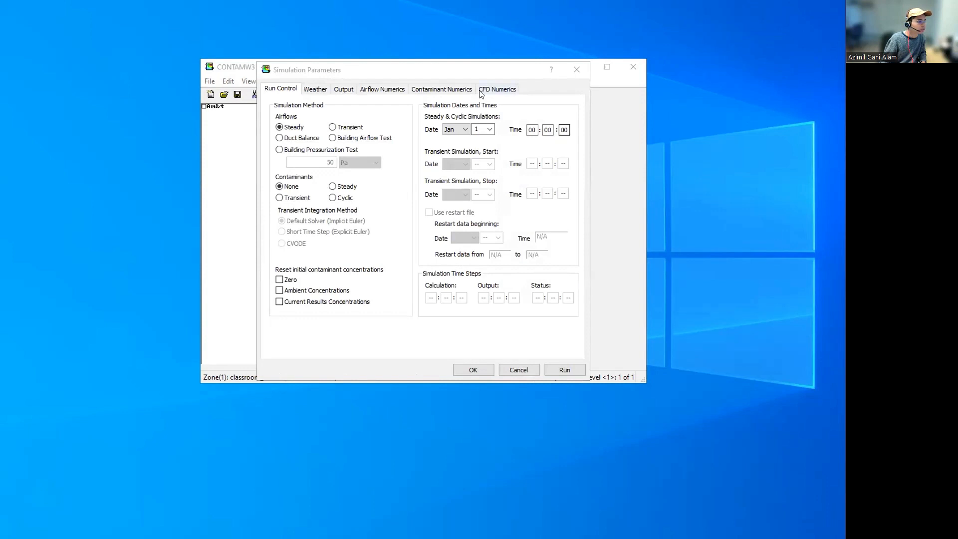
click(476, 73)
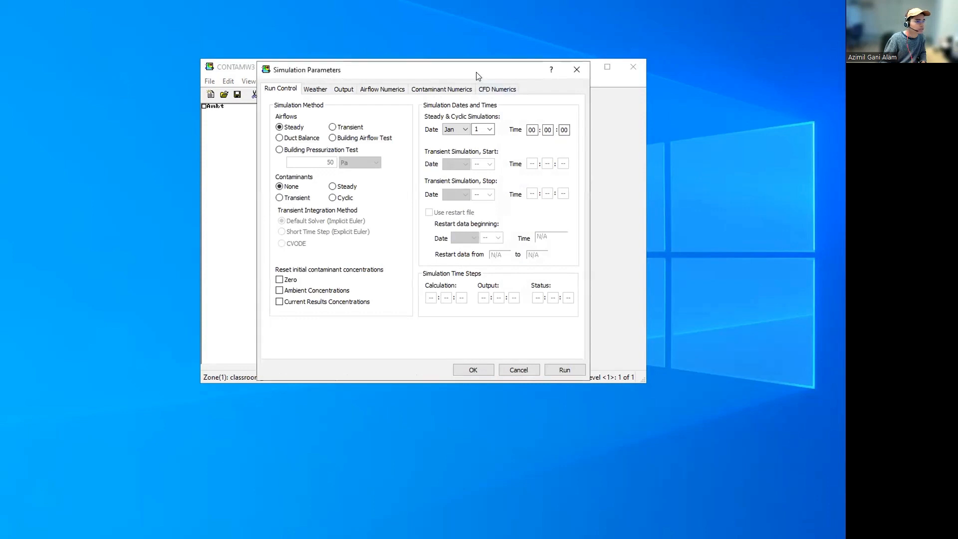
click(335, 128)
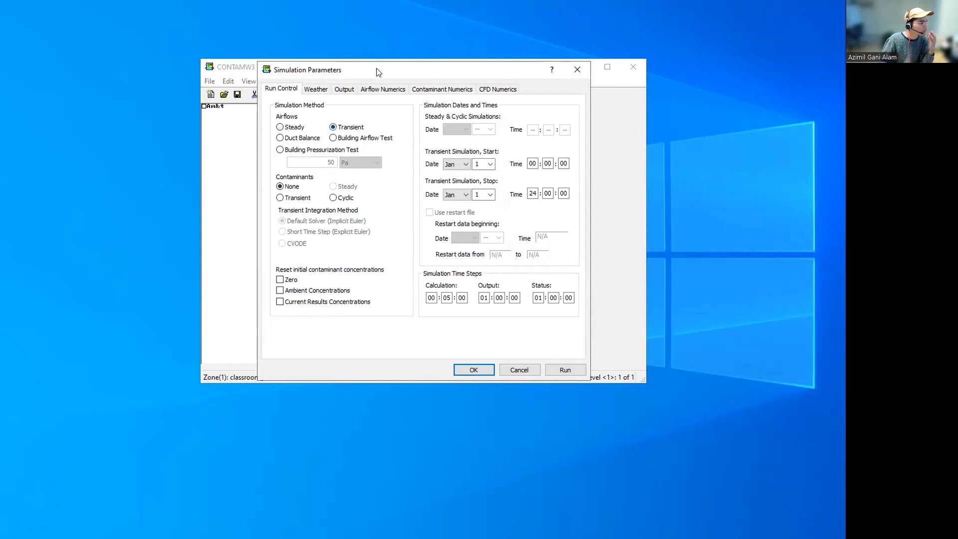
drag(378, 70, 375, 71)
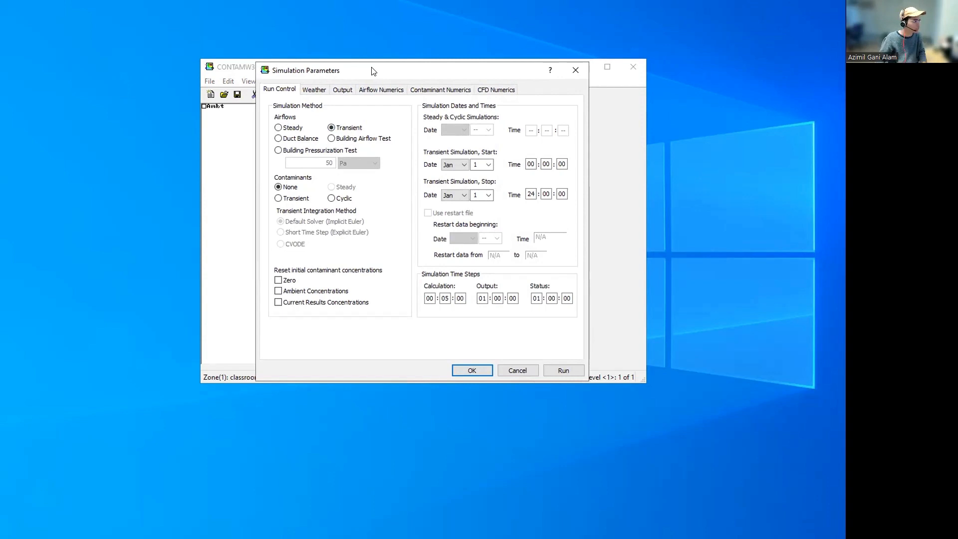
click(281, 201)
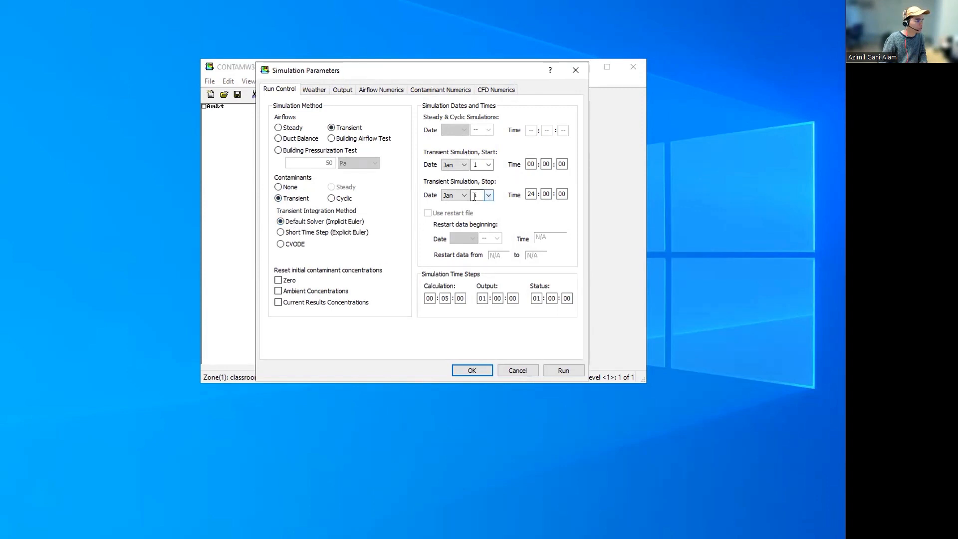
Keep the transient simulation start on Jan 1 and set its stop date to Jan 3
click(489, 164)
click(488, 164)
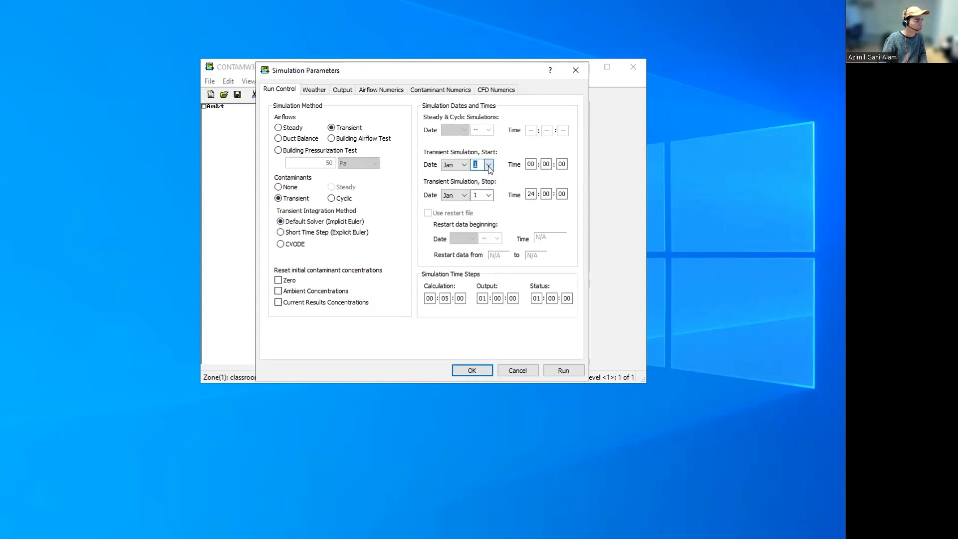
click(488, 195)
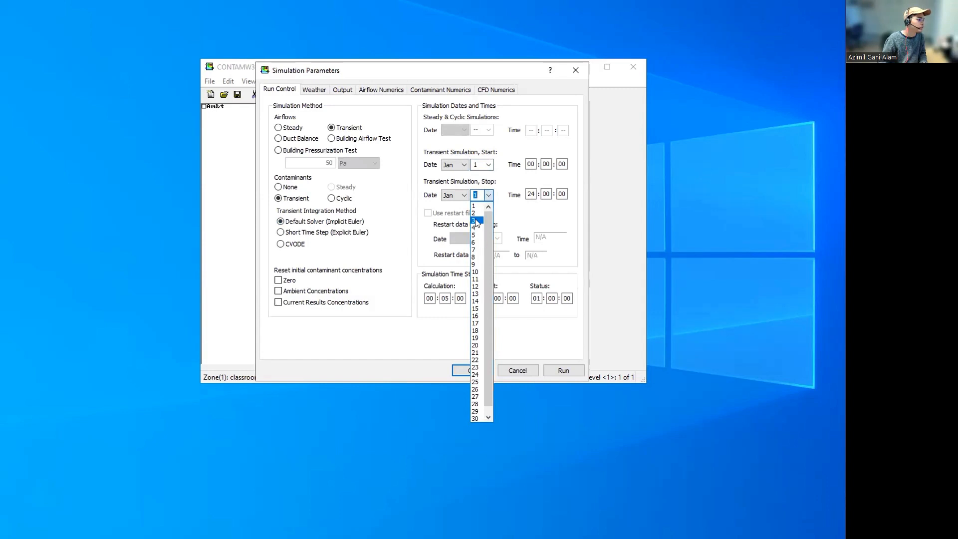
click(476, 222)
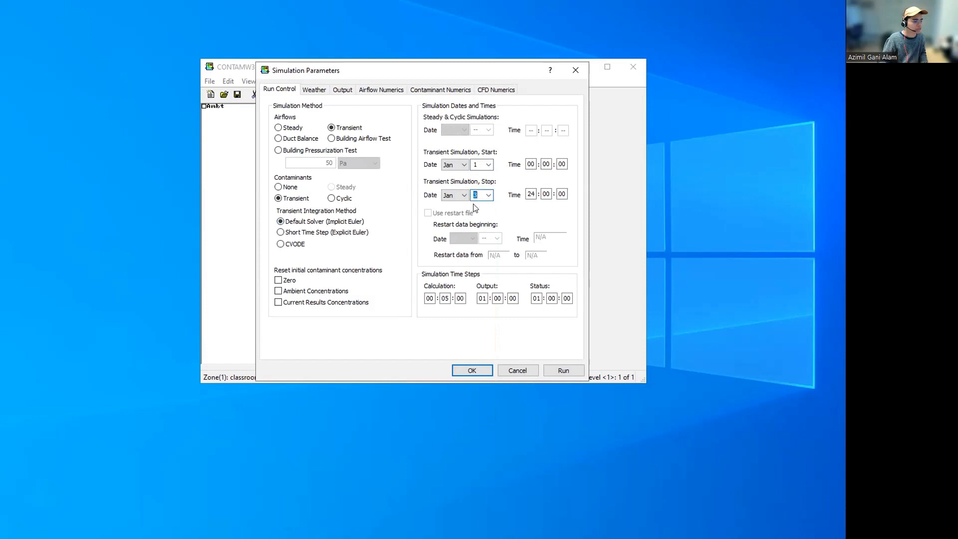
Set the simulation's calculation time step to 00:00:01
double_click(444, 298)
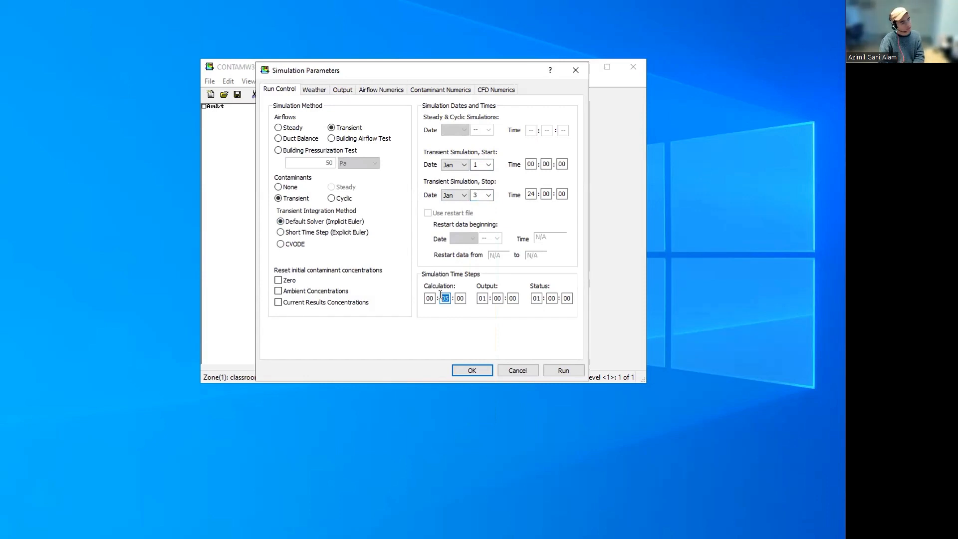
text(01)
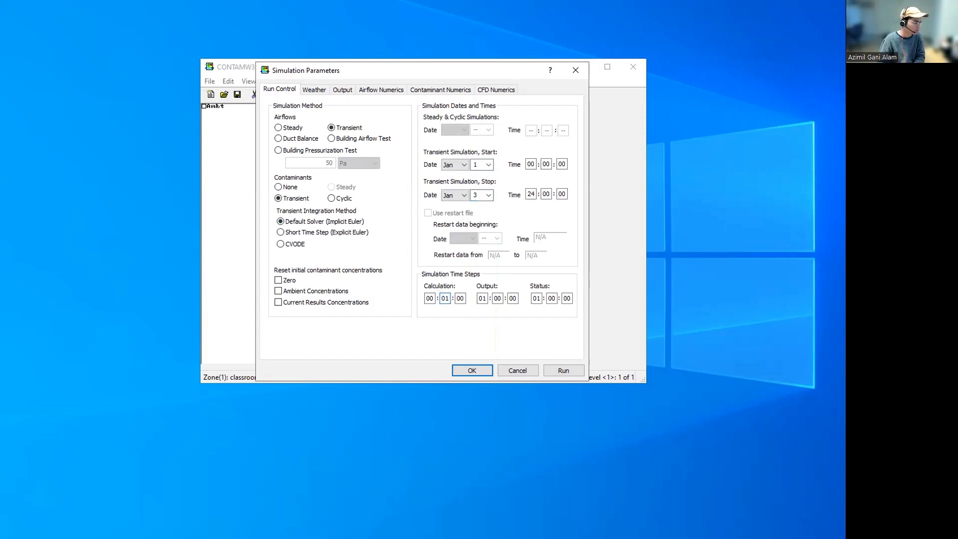
key(BackSpace)
click(464, 298)
key(BackSpace)
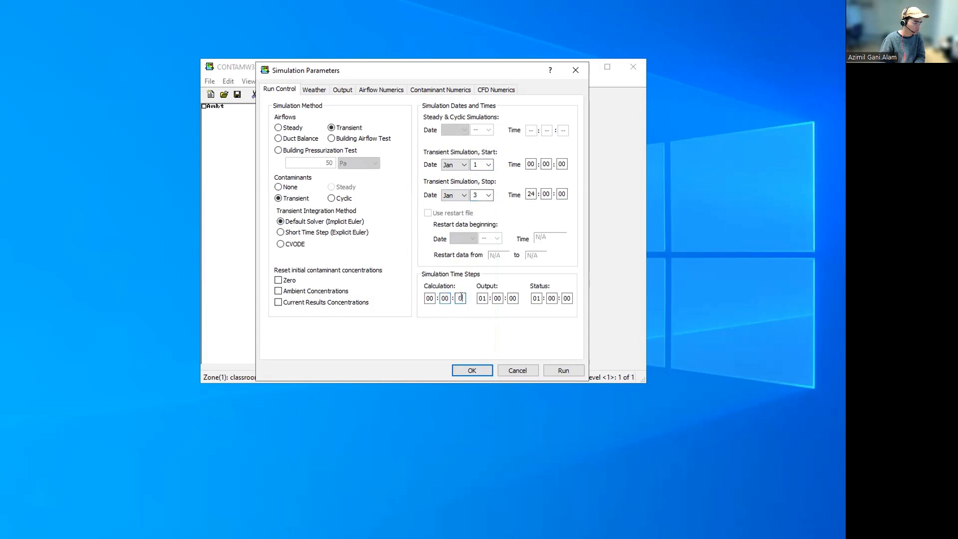
key(BackSpace)
text(01)
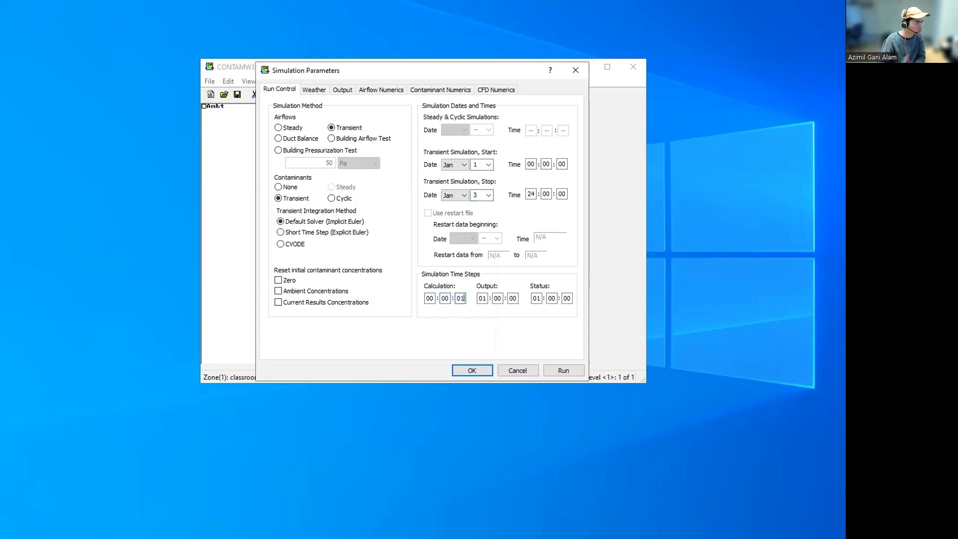
Set the simulation's calculation time step to 00:01:00
double_click(445, 298)
text(01)
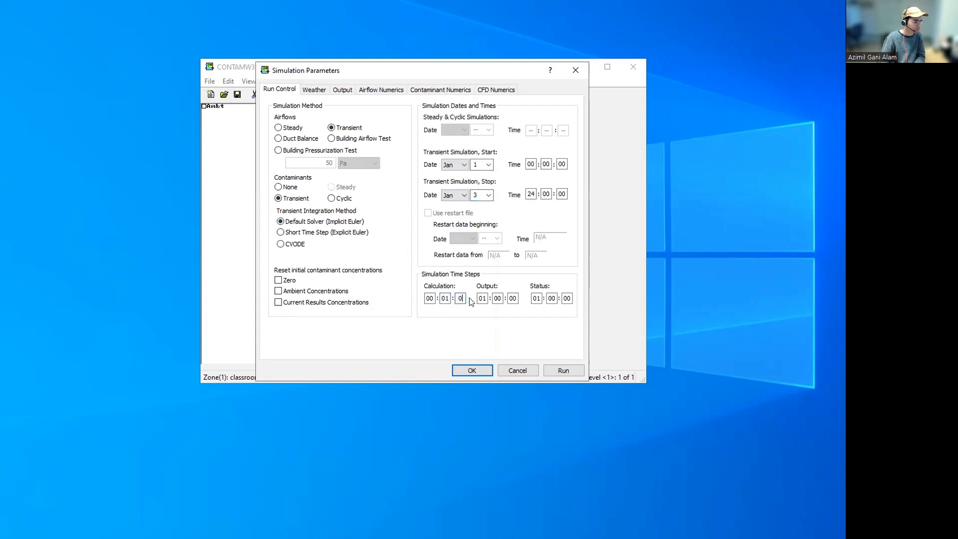
key(BackSpace)
text(0)
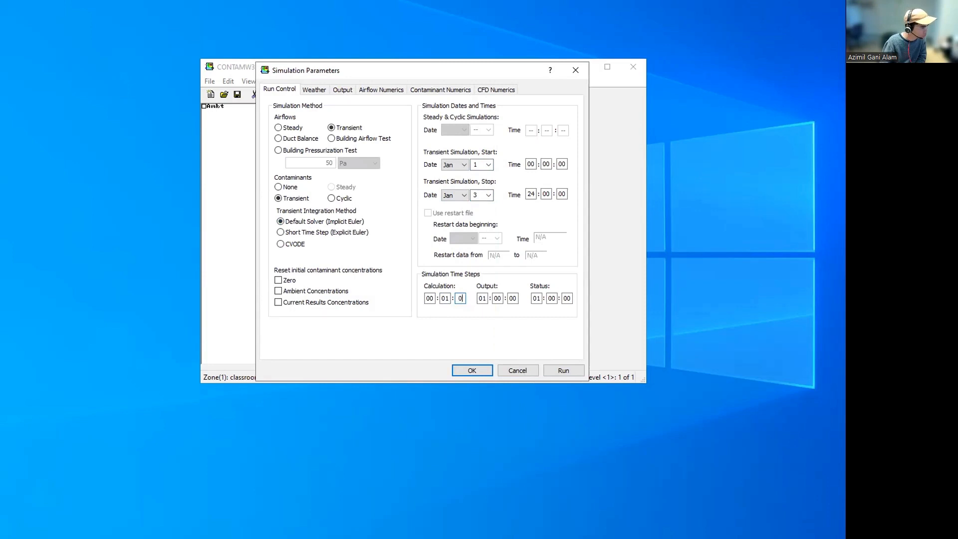
text(0)
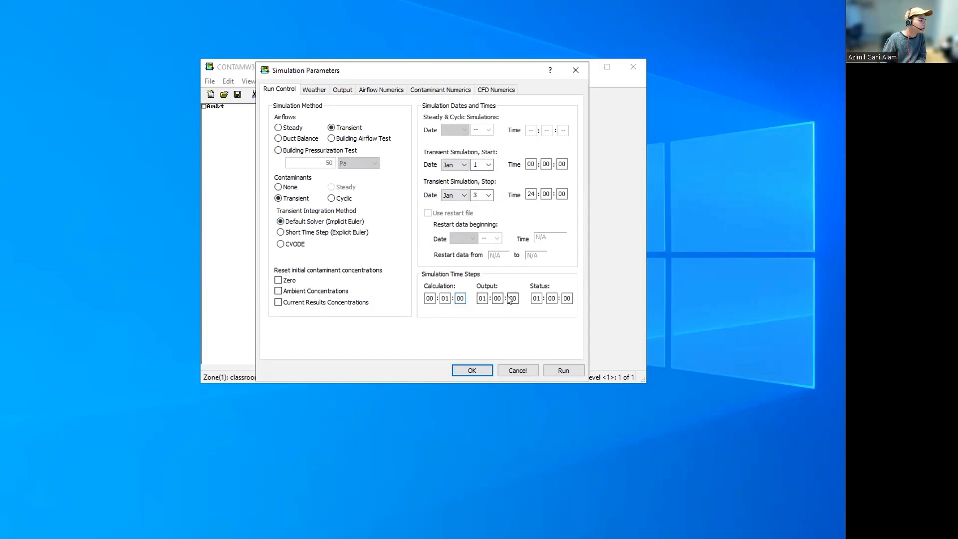
Set the simulation's output time step to 00:05:00 and accept the simulation parameters
click(478, 299)
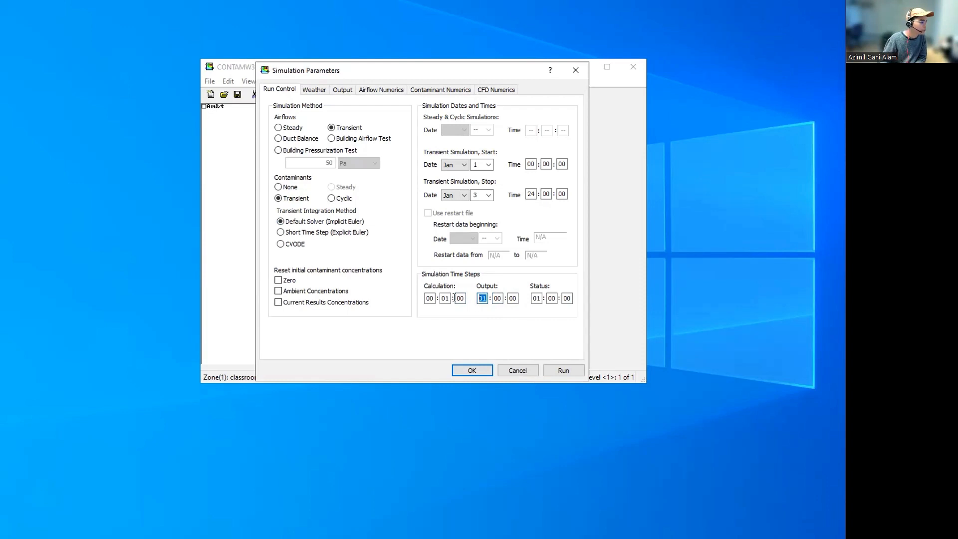
click(494, 300)
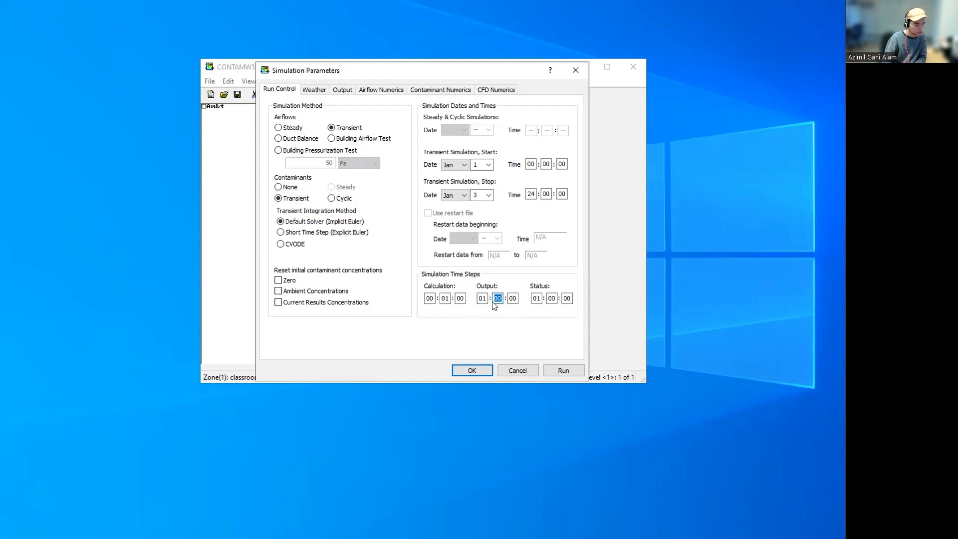
text(05)
click(479, 298)
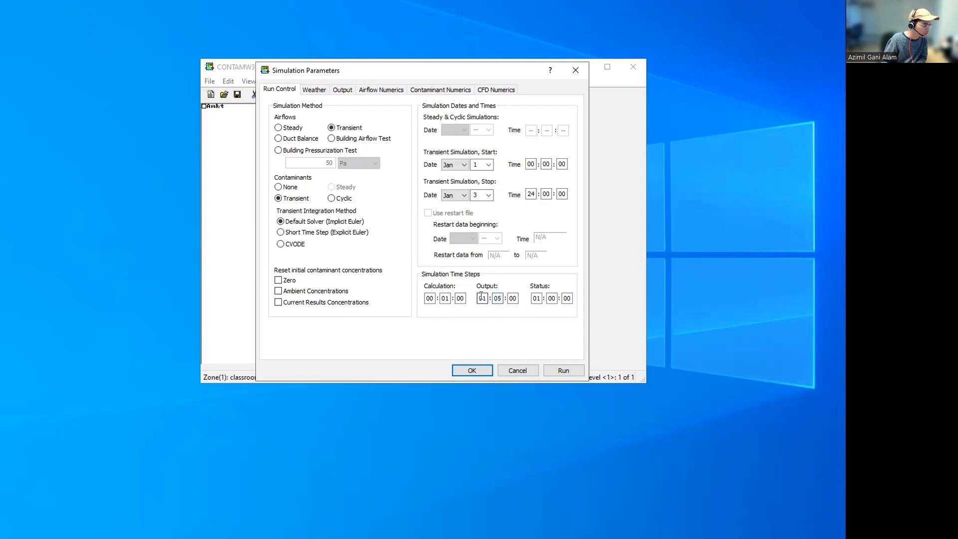
text(00)
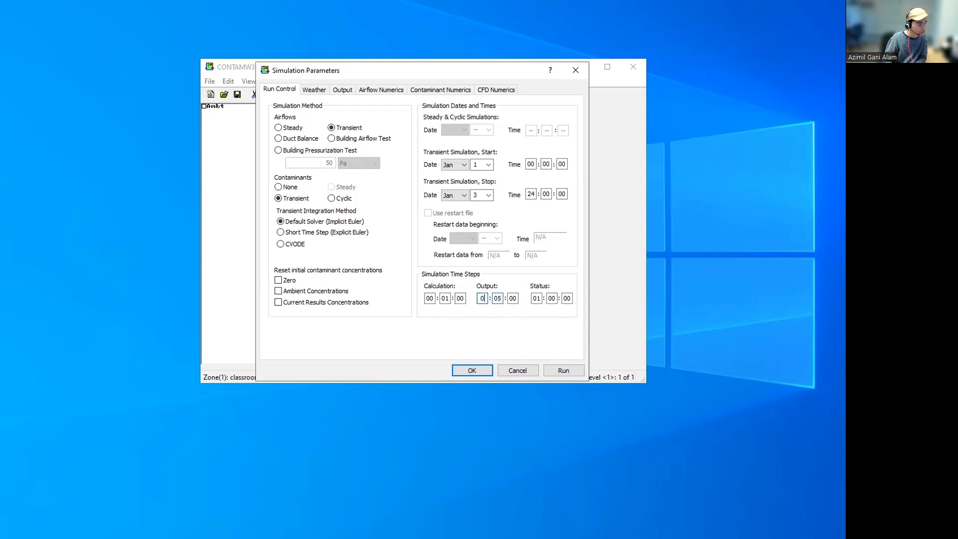
key(Return)
Reopen the simulation parameters and set the output time step to 00:01:00
click(380, 81)
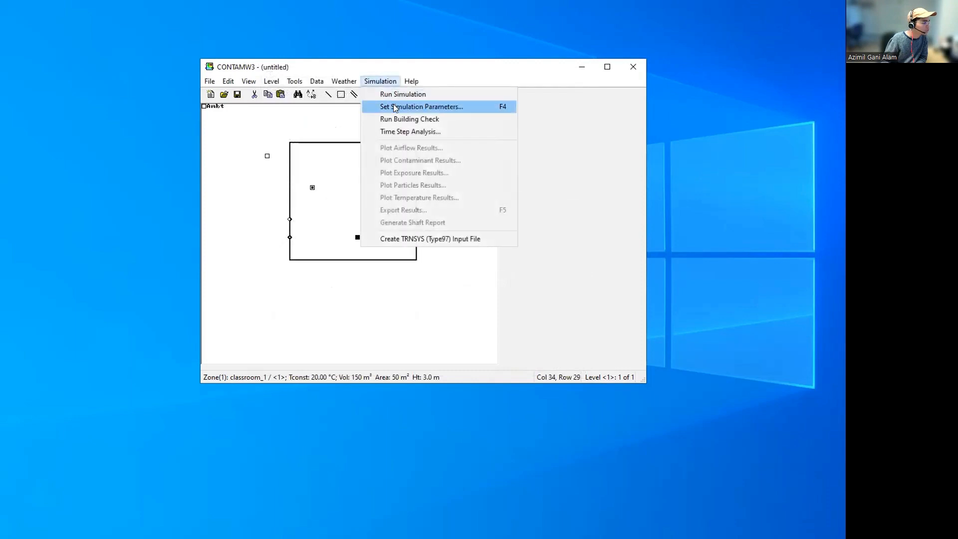
click(399, 107)
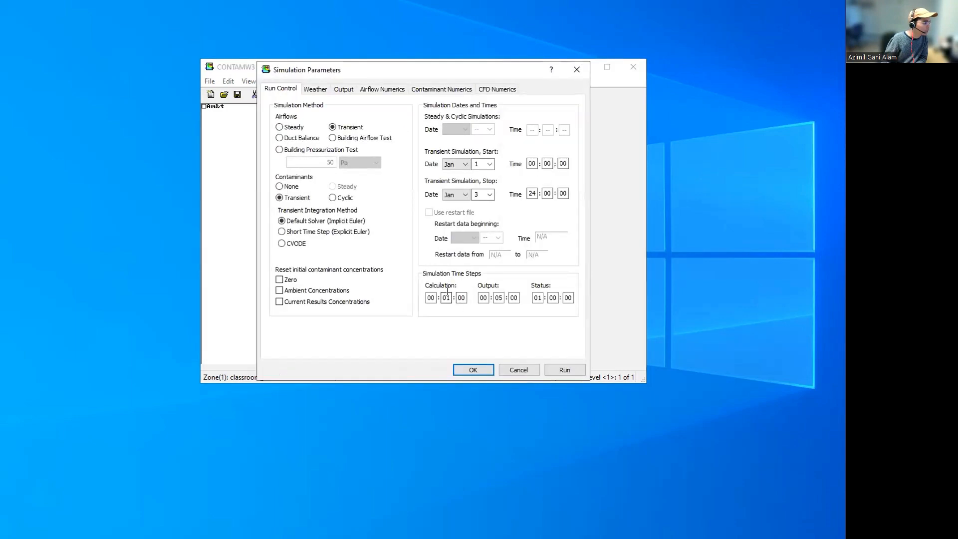
double_click(500, 297)
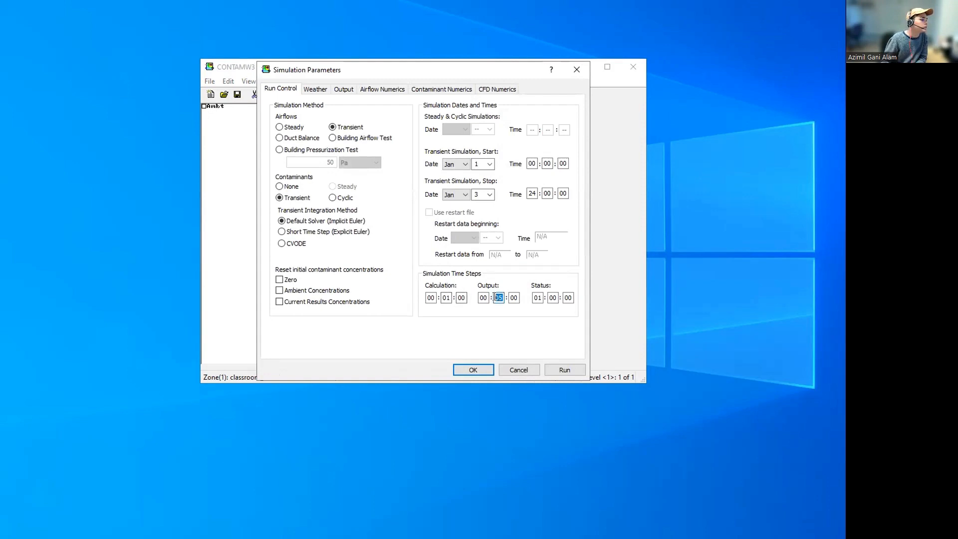
key(BackSpace)
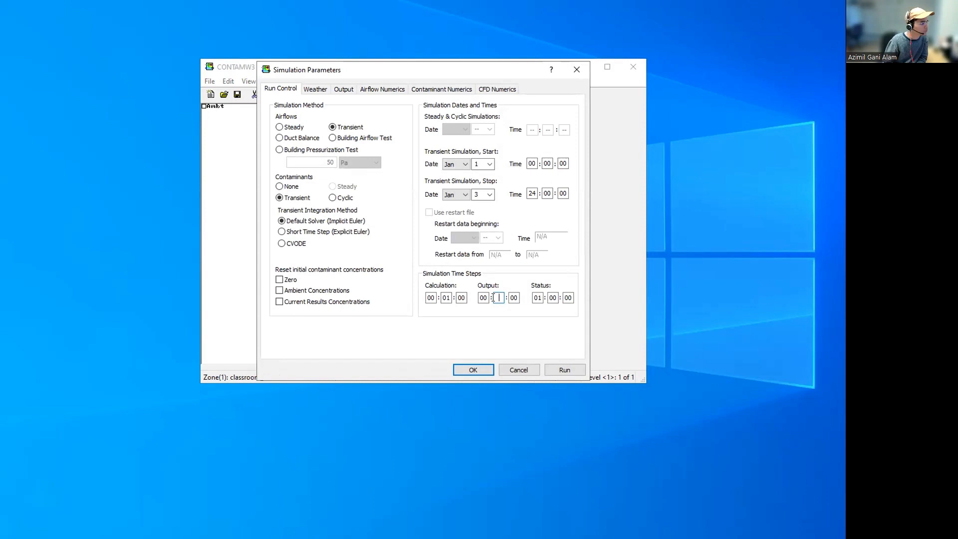
text(01)
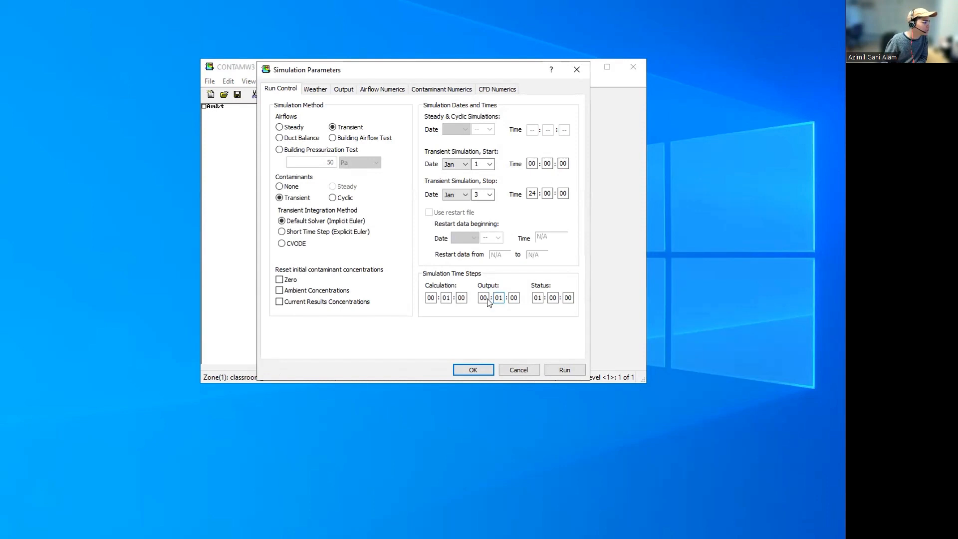
Set the simulation's status time step to 00:01:00
double_click(552, 298)
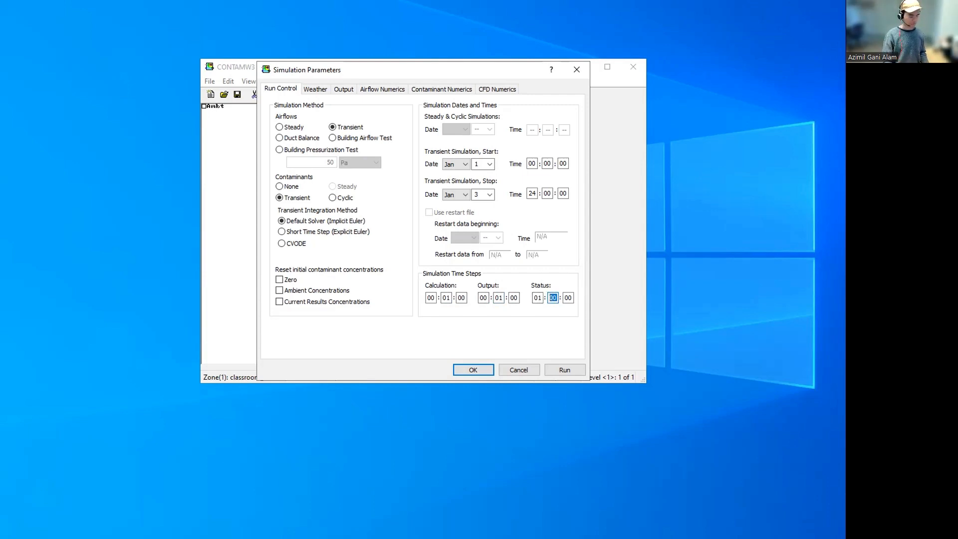
text(01)
double_click(537, 298)
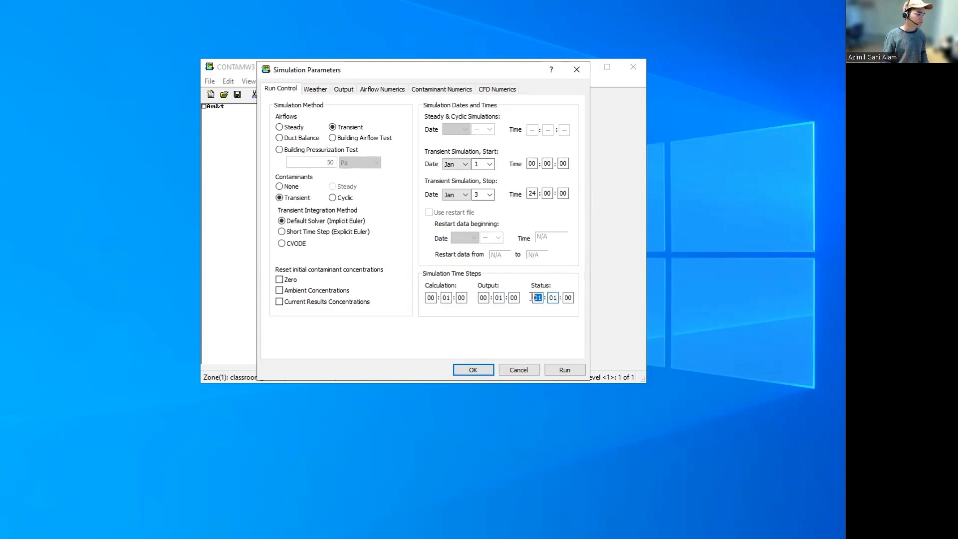
text(00)
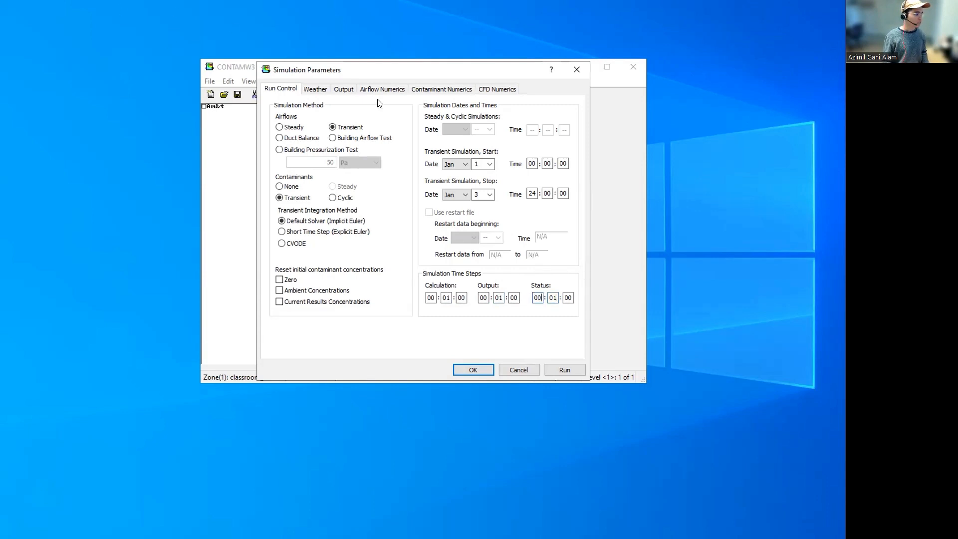
Enable detailed output of occupant exposures in the contaminant simulation results
click(344, 89)
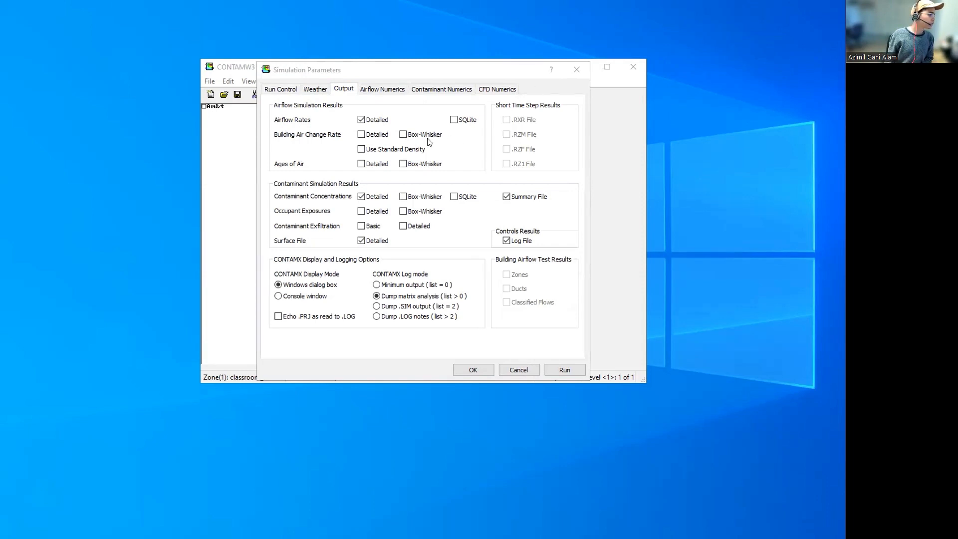
drag(471, 70, 482, 94)
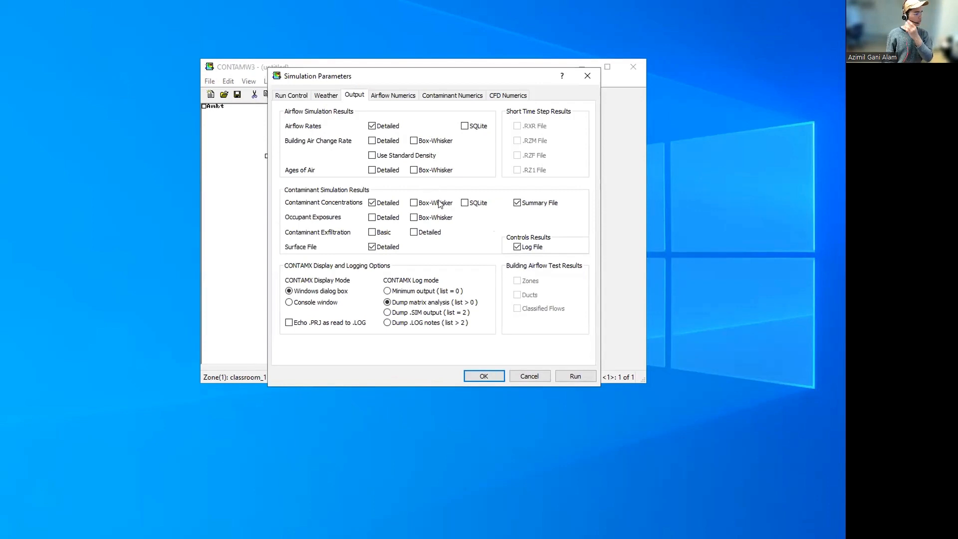
click(383, 220)
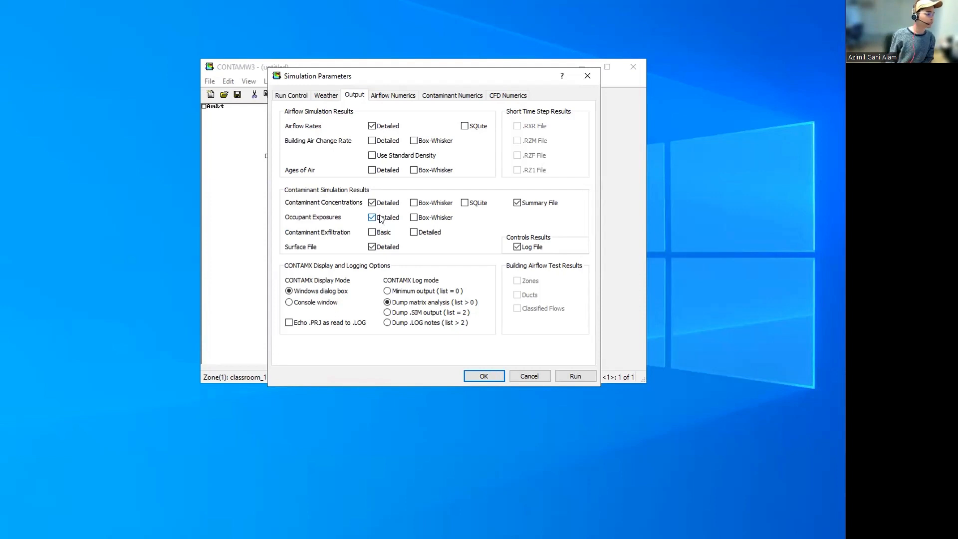
Review the airflow numerics, contaminant numerics, output and weather settings, and accept the simulation parameters
click(383, 97)
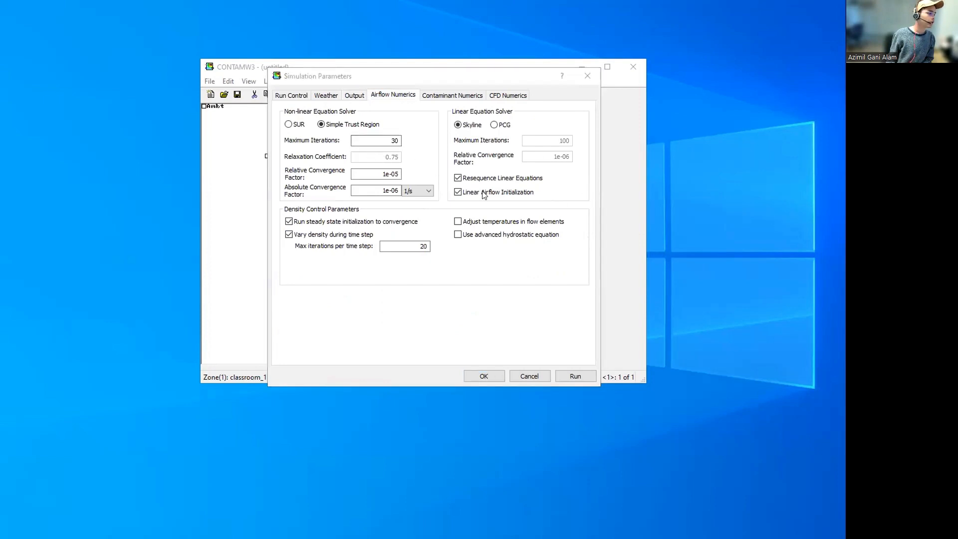
click(439, 95)
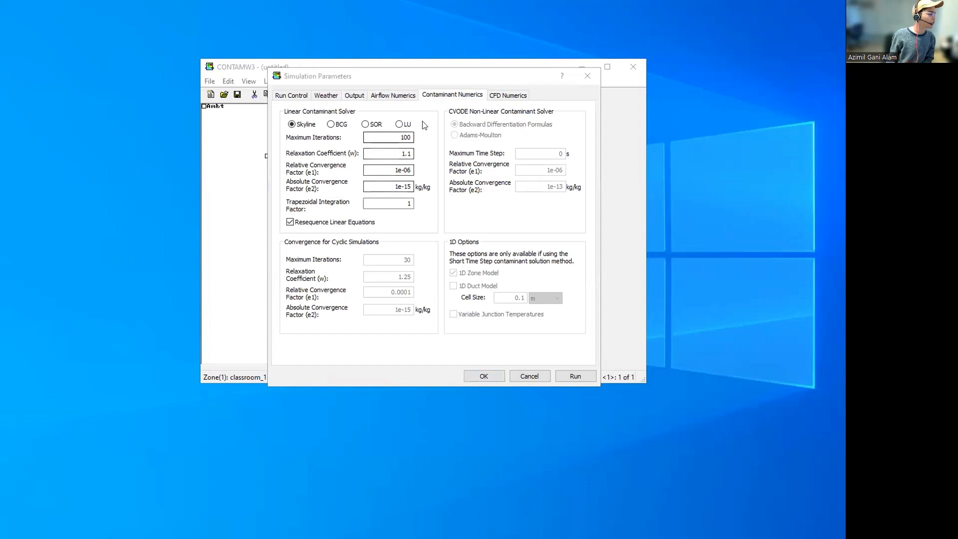
click(397, 96)
click(354, 96)
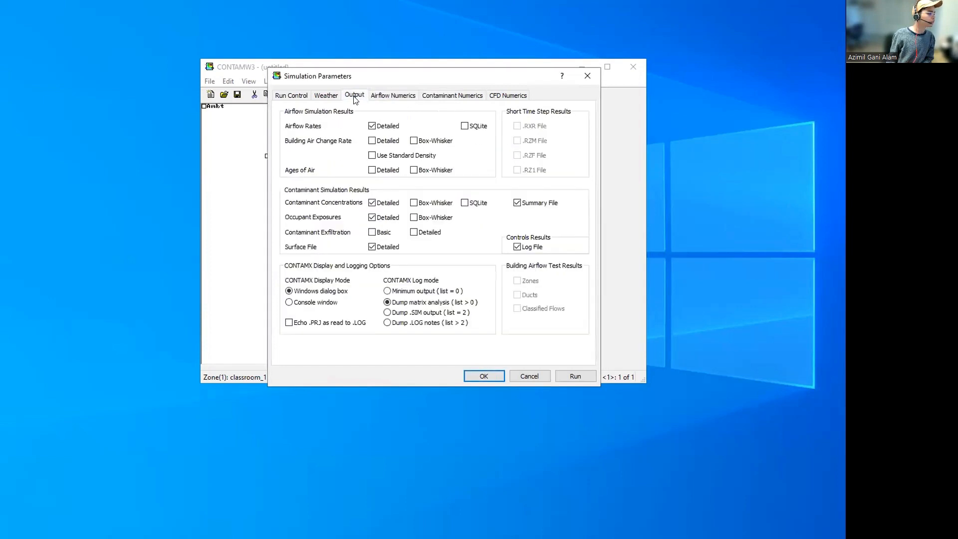
click(331, 99)
click(298, 99)
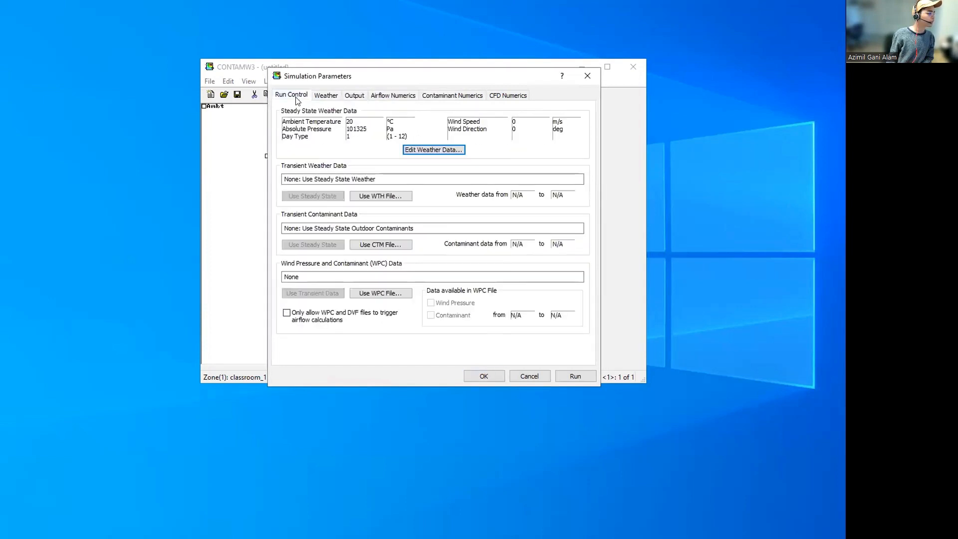
click(499, 377)
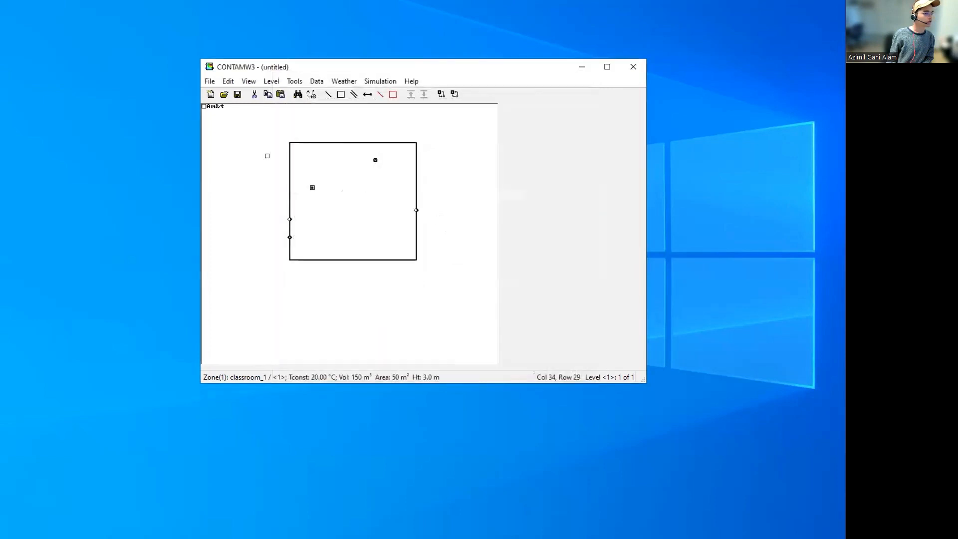
Launch the simulation run and save the project as "contam test.prj" on the Desktop
click(371, 82)
click(392, 94)
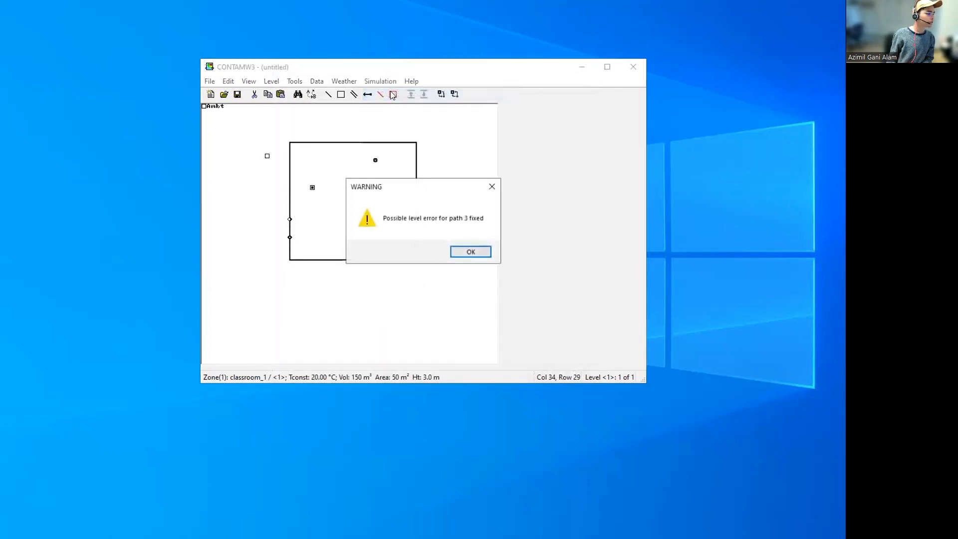
key(Return)
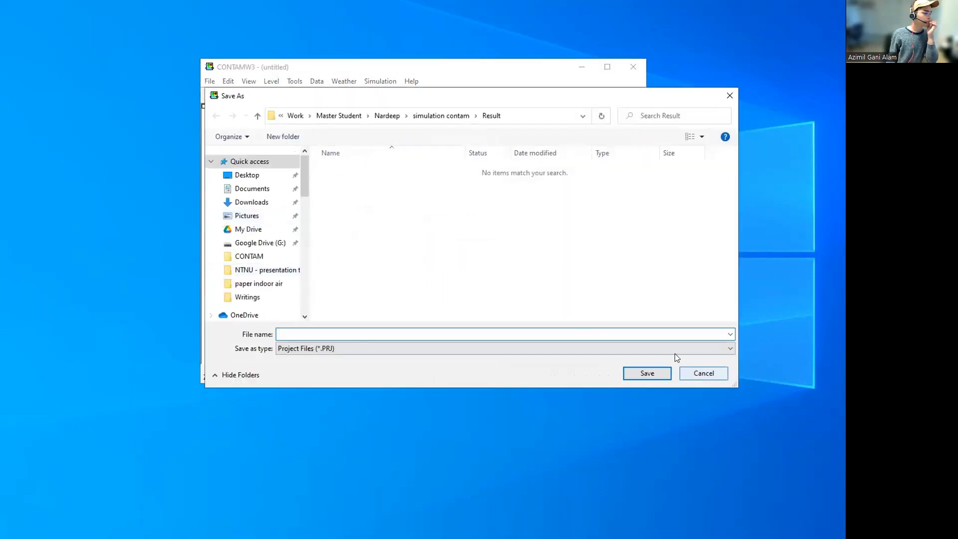
drag(518, 96, 520, 130)
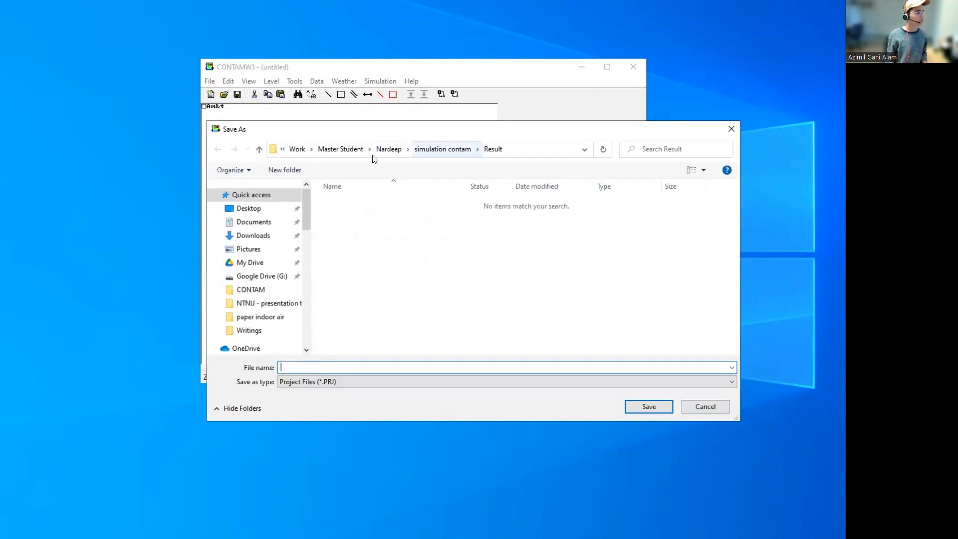
click(245, 209)
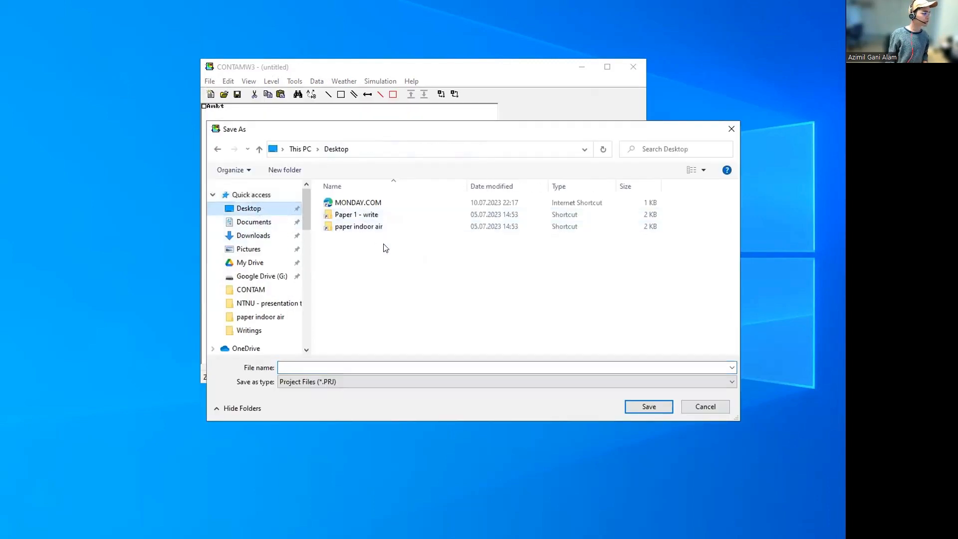
click(389, 367)
text(c)
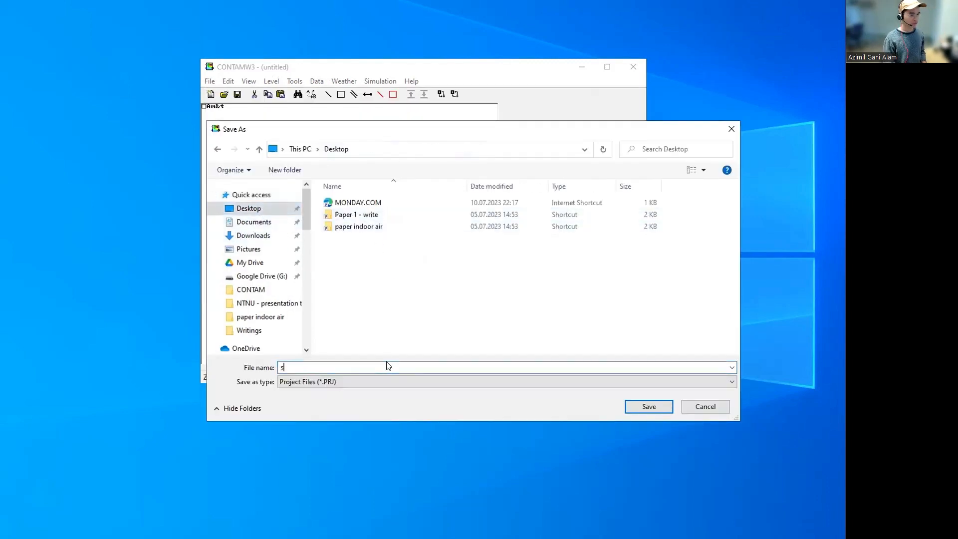
text(ontam.)
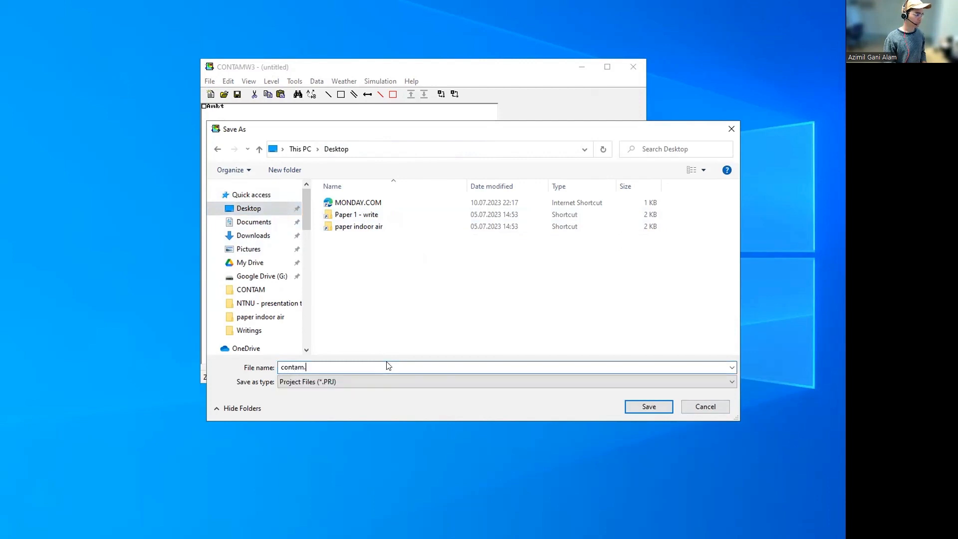
text(pj)
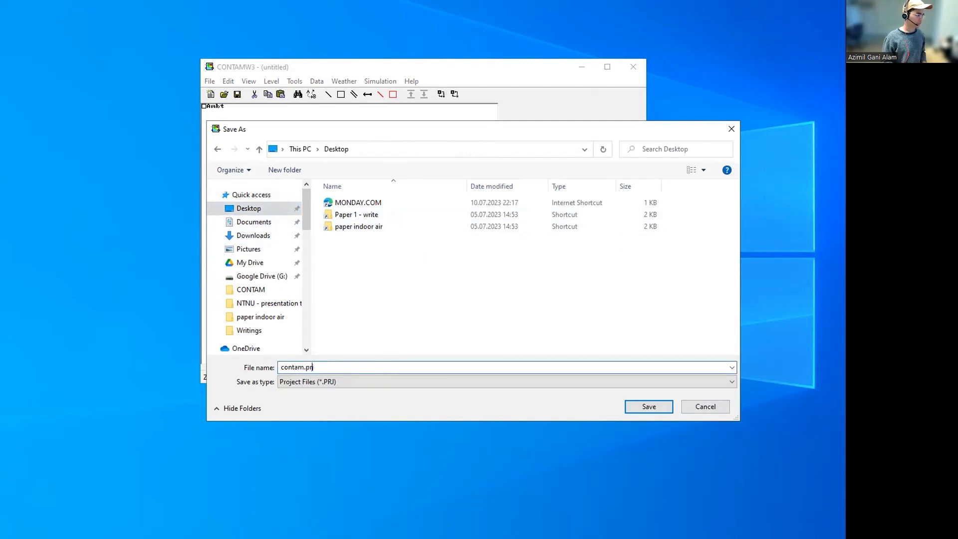
text( test)
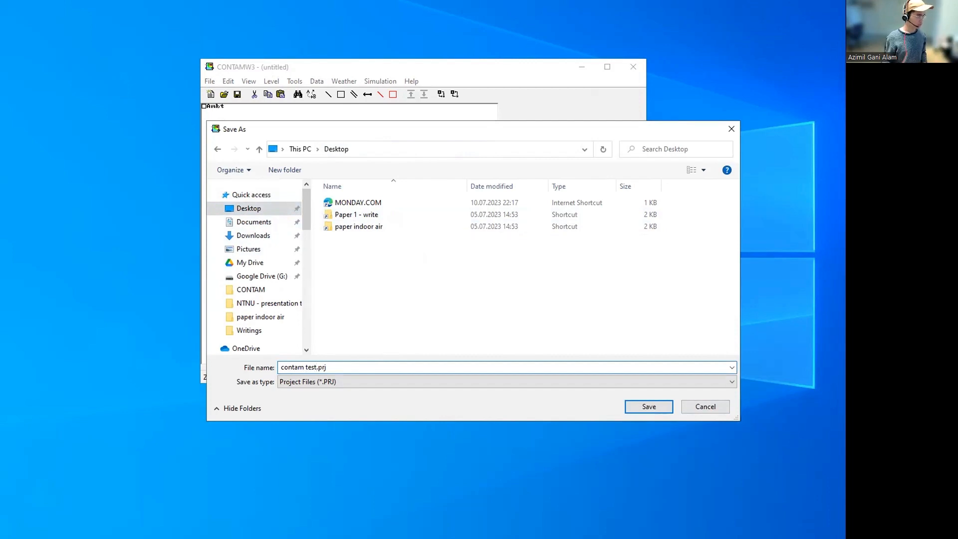
click(648, 407)
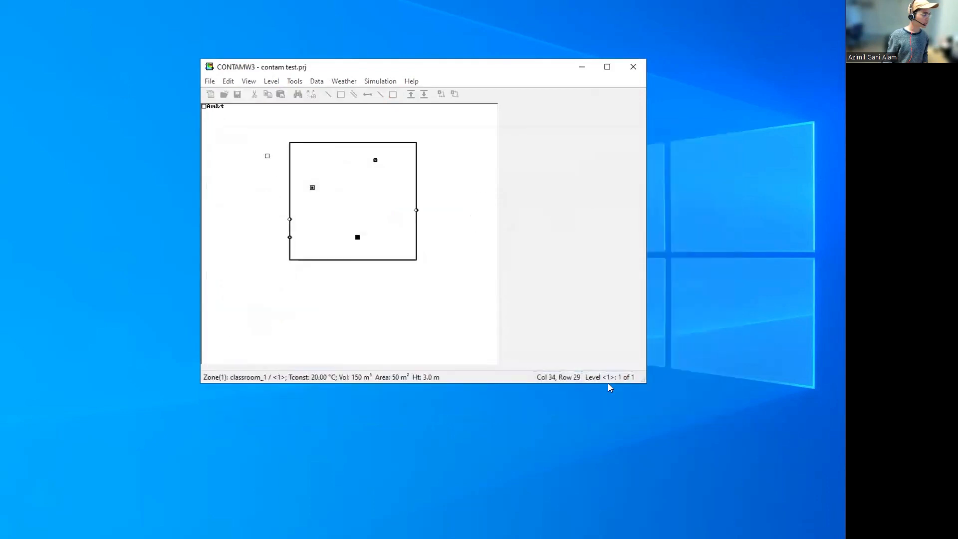
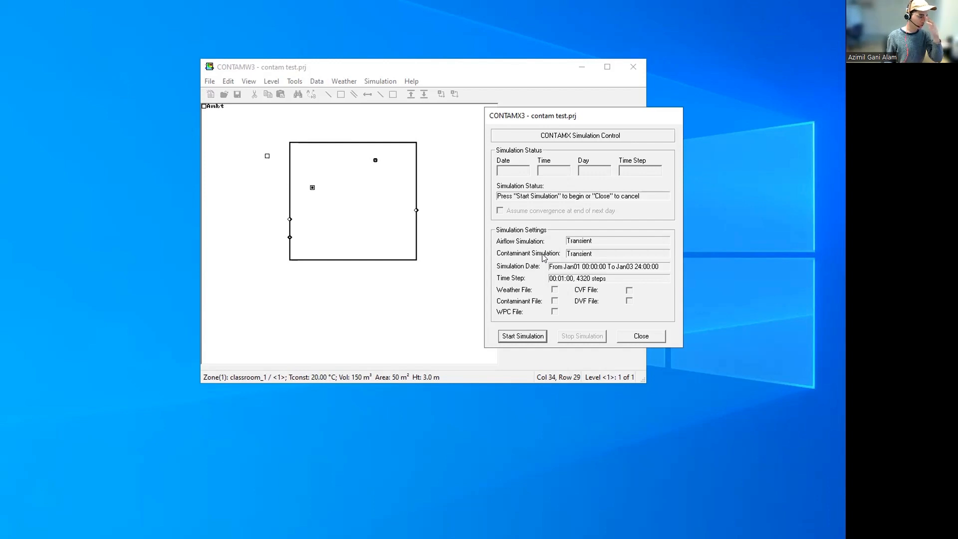
Start the transient simulation in the CONTAMX simulation control, let it finish, and close the control window
click(526, 338)
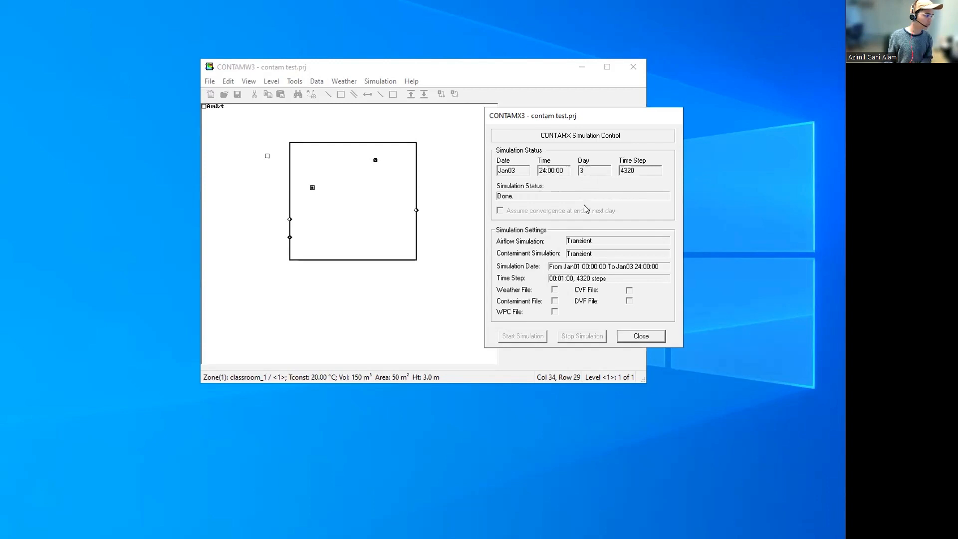
click(642, 334)
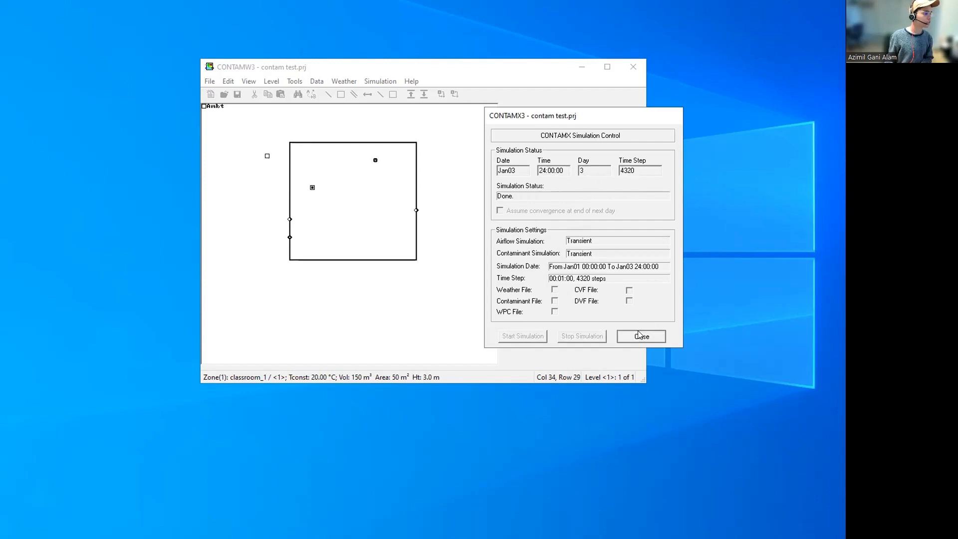
Plot the transient CO2 concentration results of classroom_1 from Jan01 to Jan03
click(374, 82)
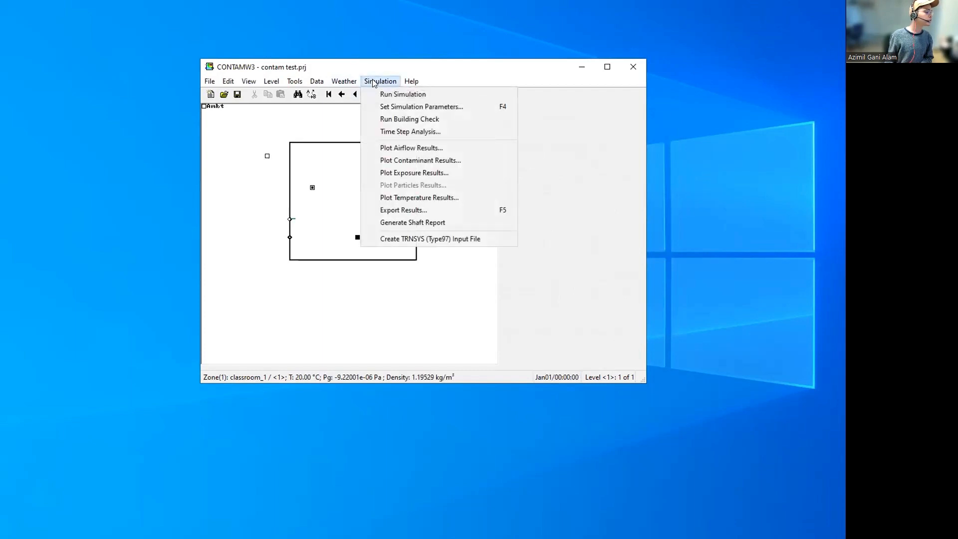
click(414, 159)
click(356, 120)
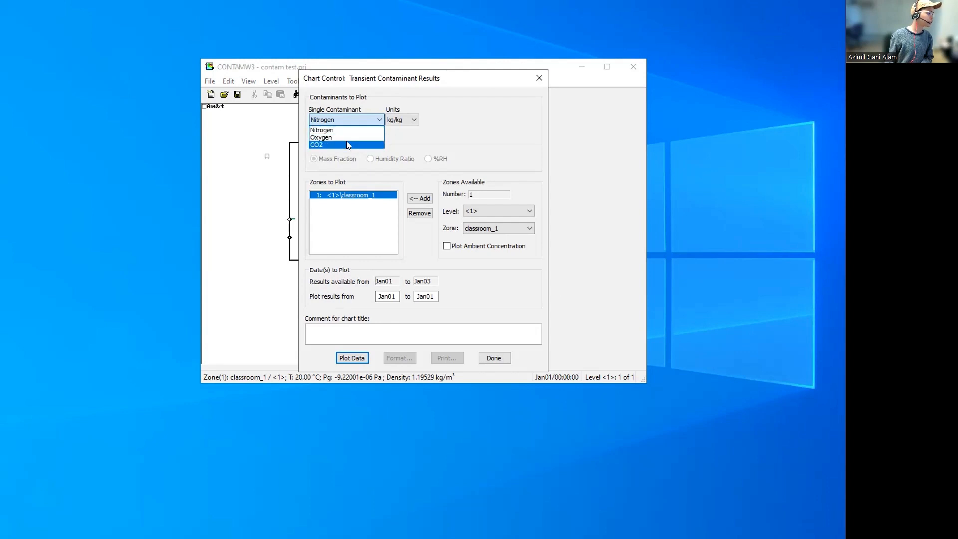
click(347, 142)
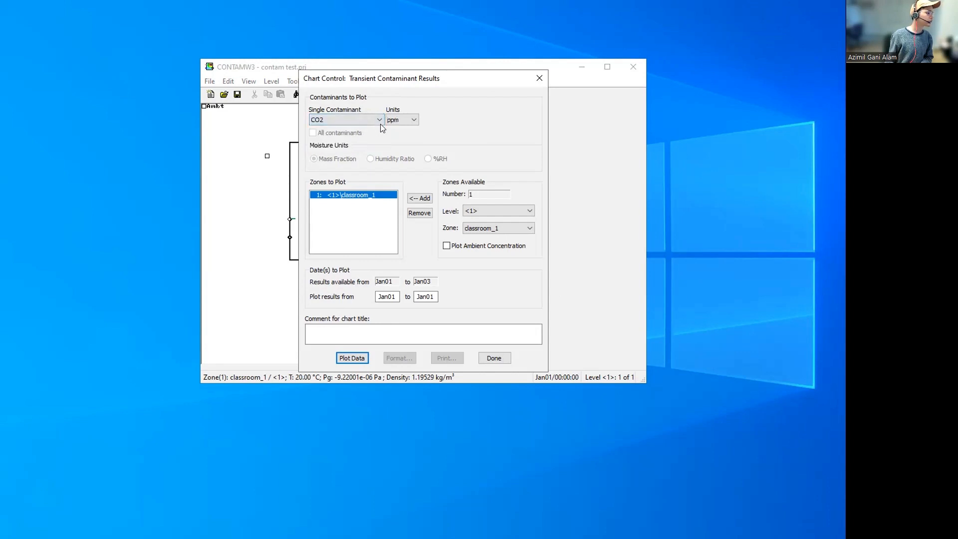
drag(431, 296, 439, 296)
text(3)
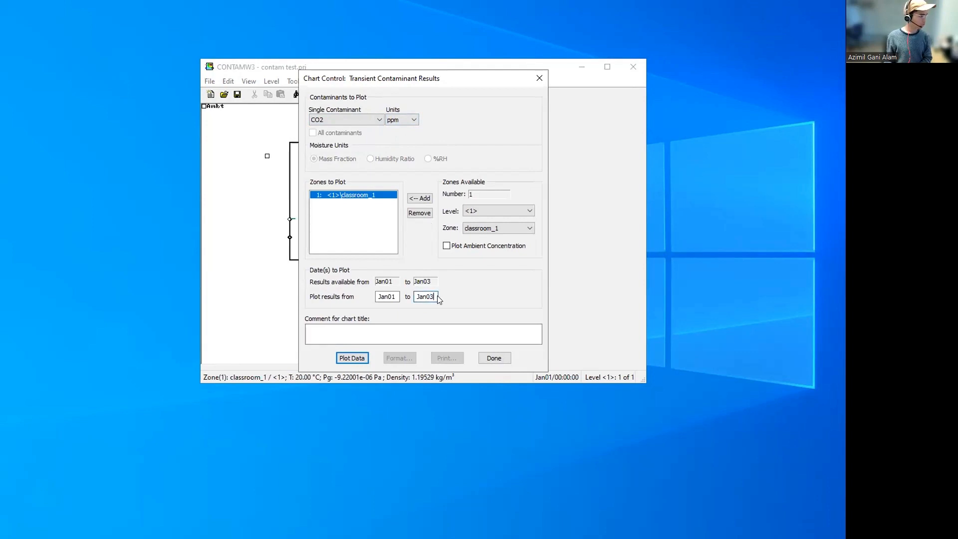
click(361, 359)
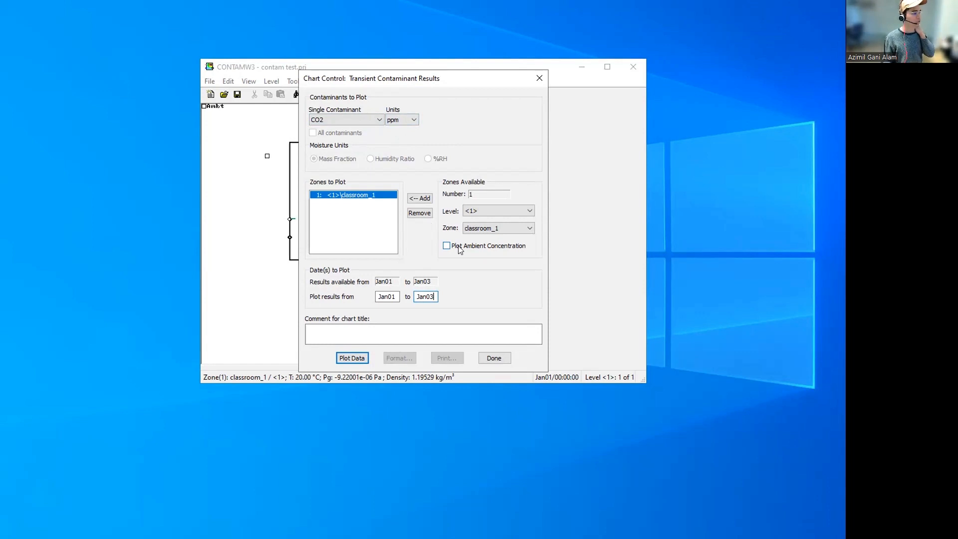
Replot the CO2 results with the ambient concentration included, examine the chart, and close the plot windows
click(459, 249)
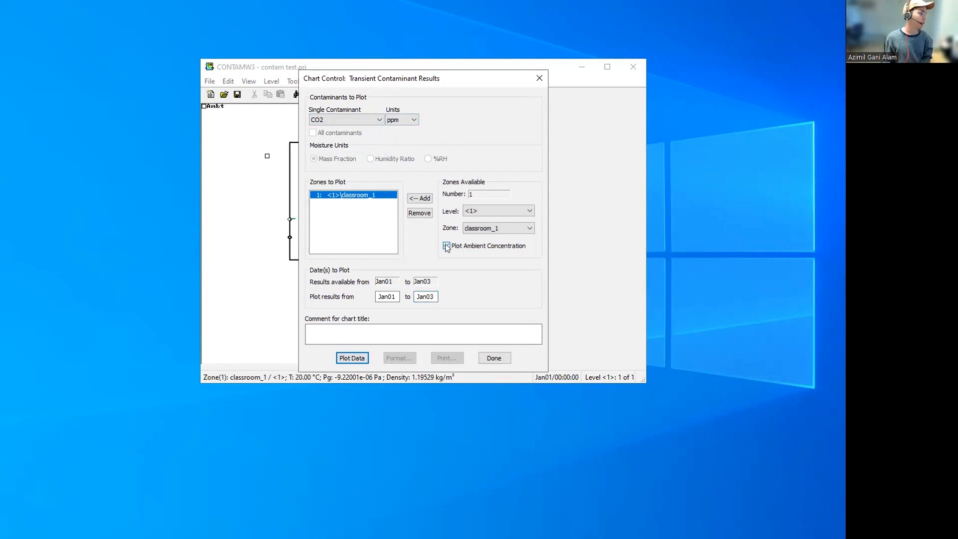
click(353, 358)
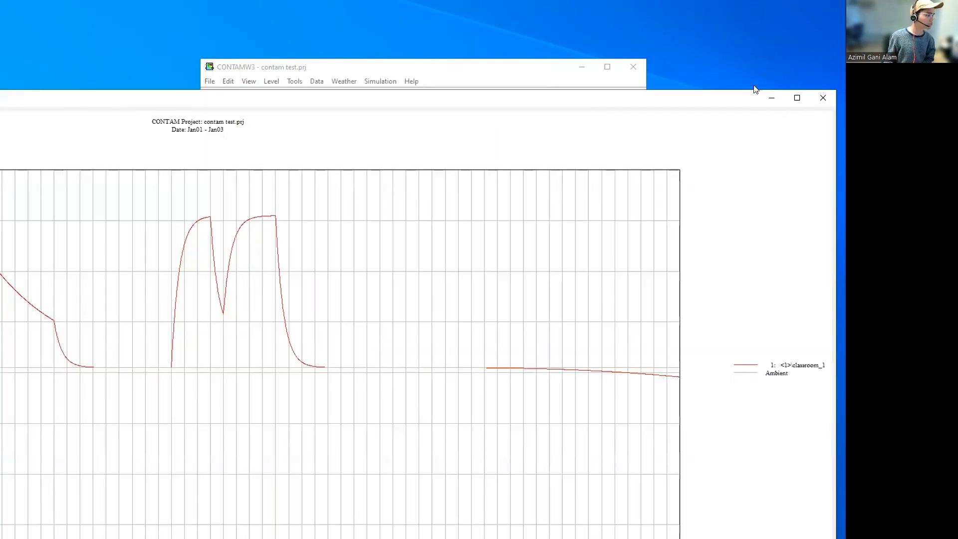
drag(572, 106, 689, 59)
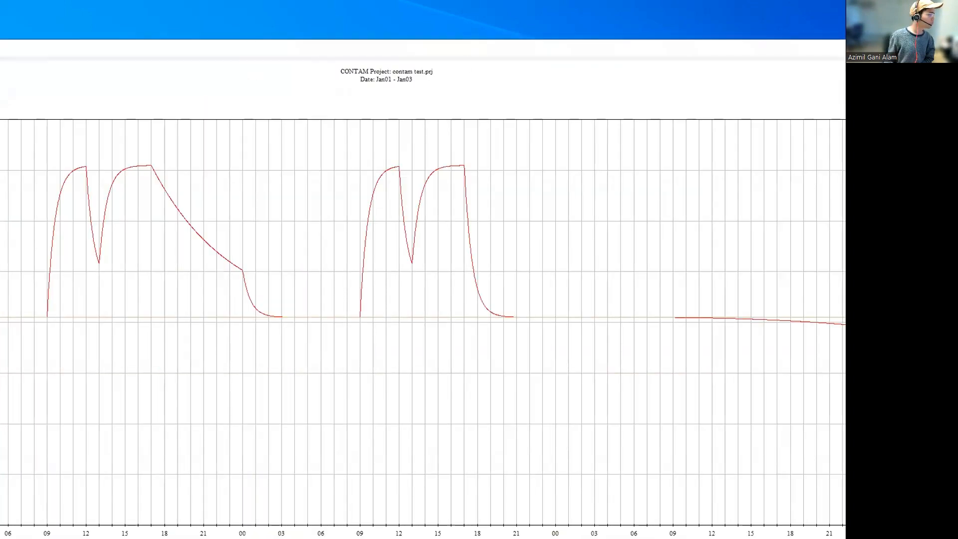
drag(490, 210, 195, 68)
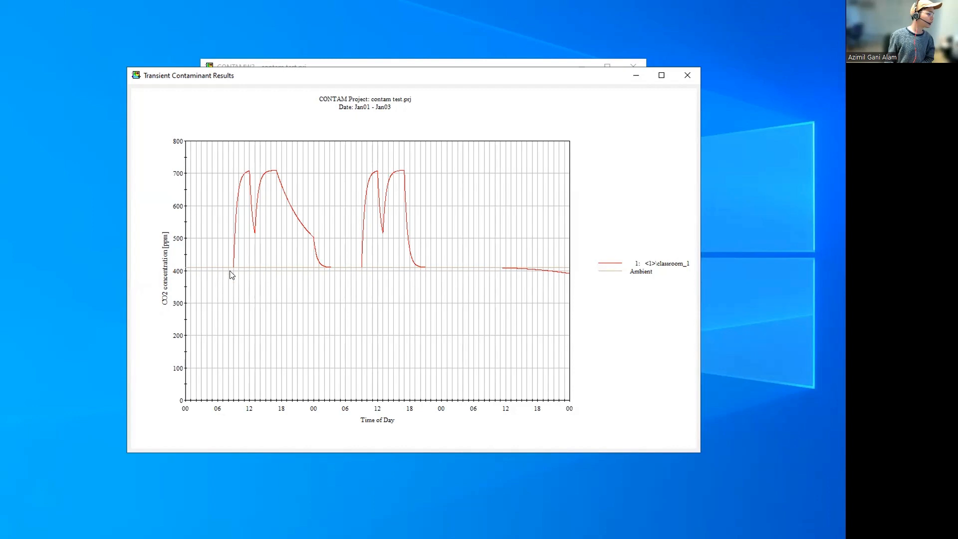
drag(510, 82, 611, 103)
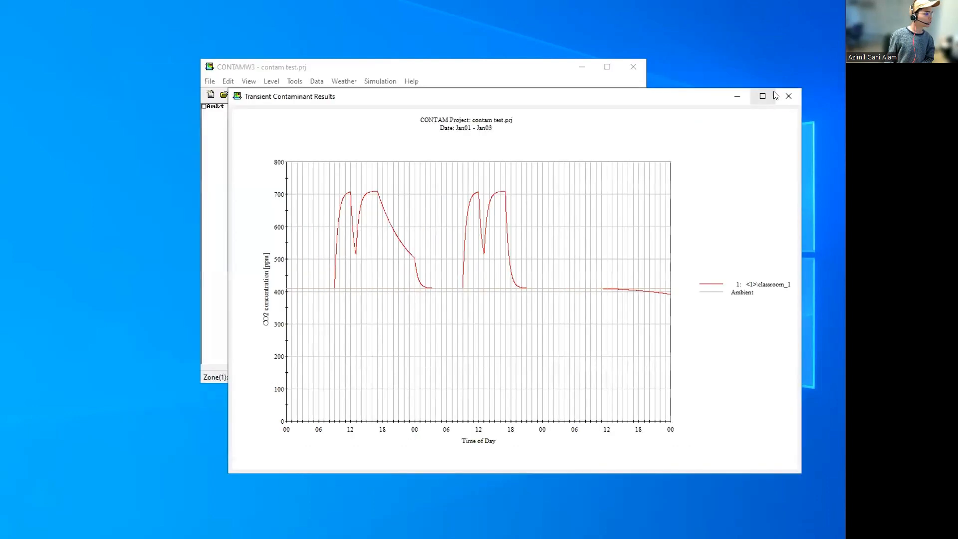
click(788, 95)
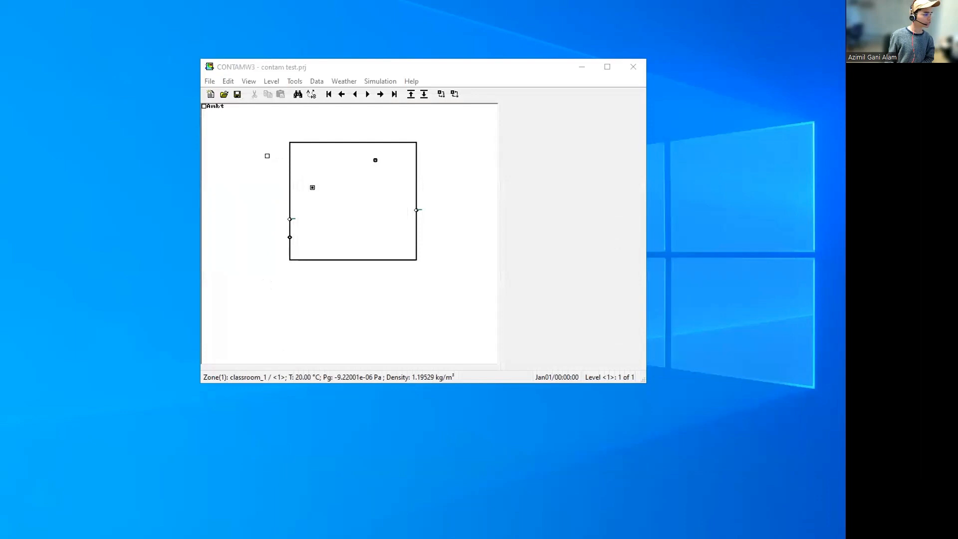
click(827, 148)
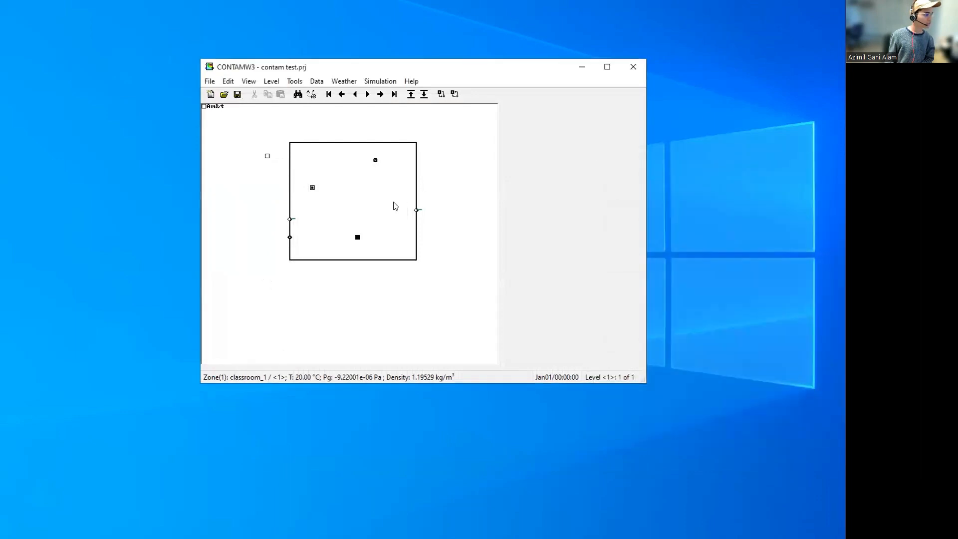
Review the airflow paths available in the transient airflow results chart settings, from el_fan to door, and close the settings
click(392, 82)
click(407, 147)
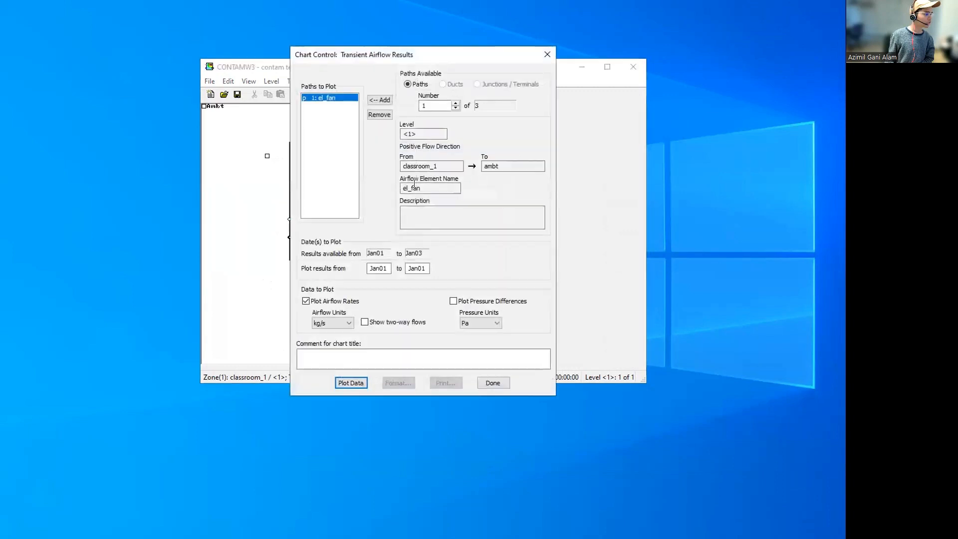
click(342, 322)
click(343, 324)
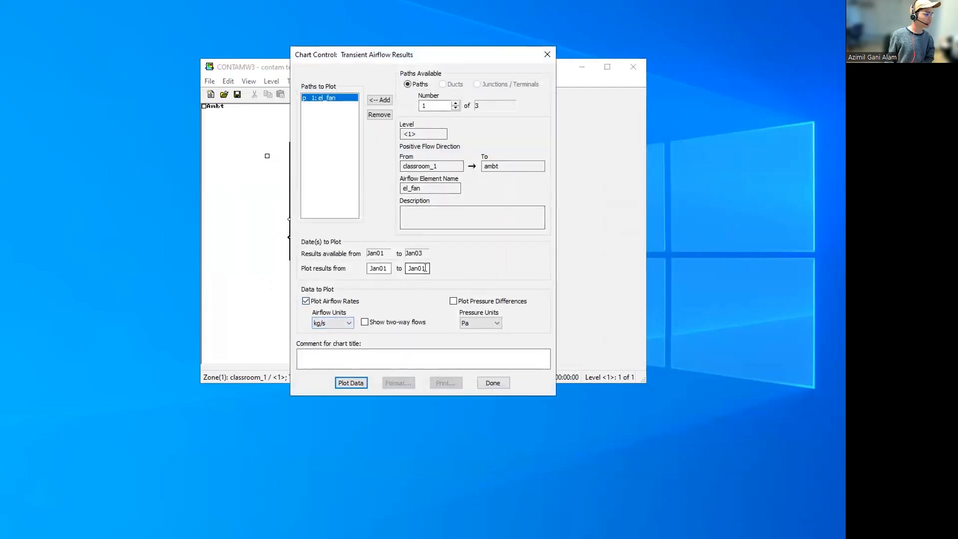
drag(425, 267, 418, 266)
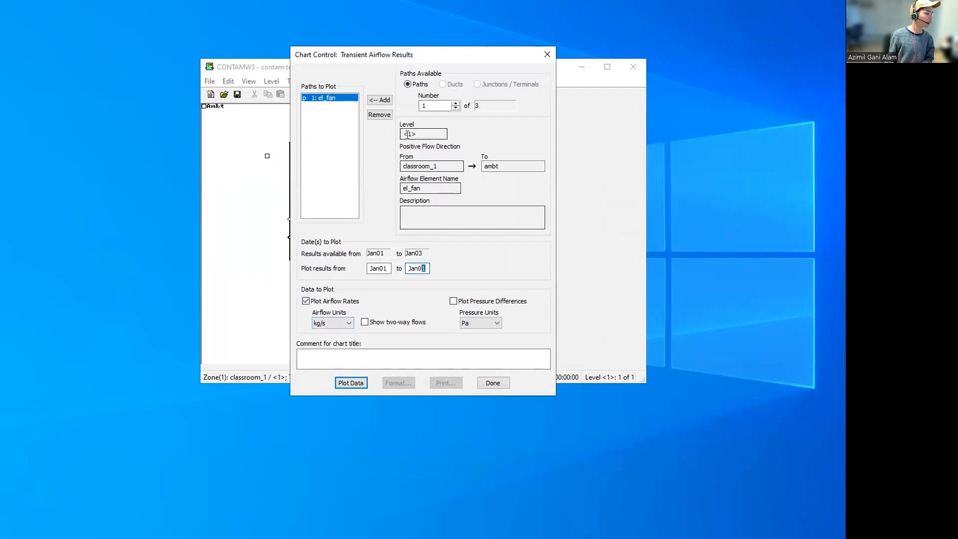
click(456, 103)
click(456, 103)
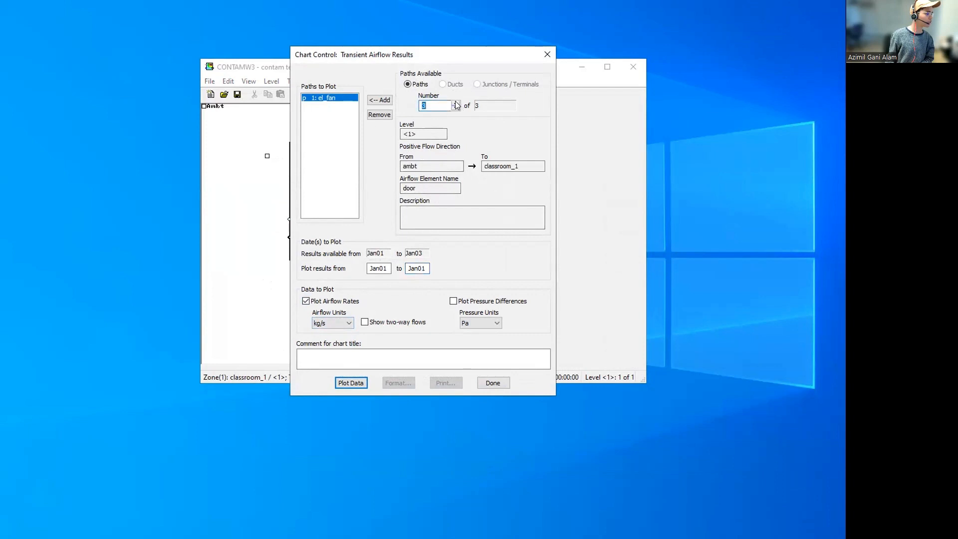
drag(465, 55, 564, 84)
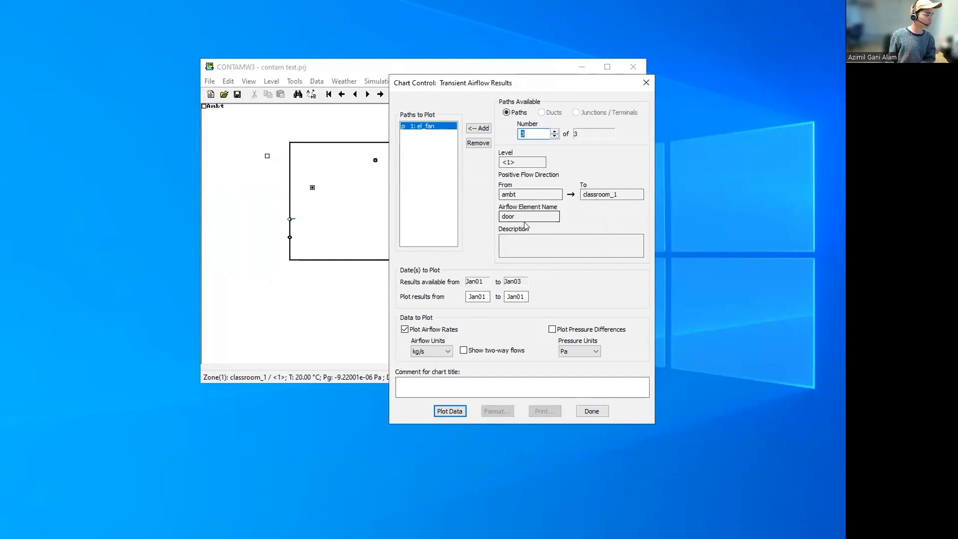
click(554, 136)
click(555, 136)
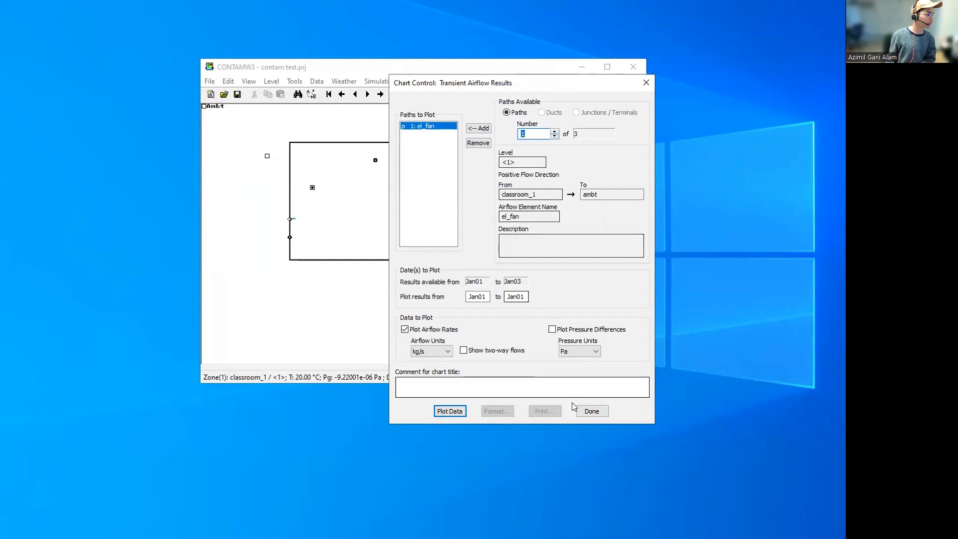
click(589, 410)
Rerun the transient simulation, let it finish, and close the simulation control window
click(388, 81)
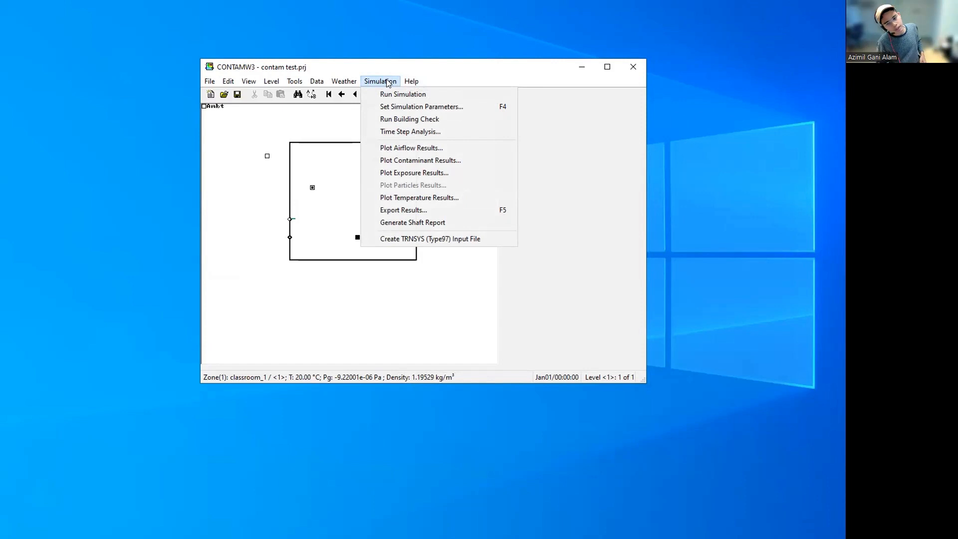
click(410, 95)
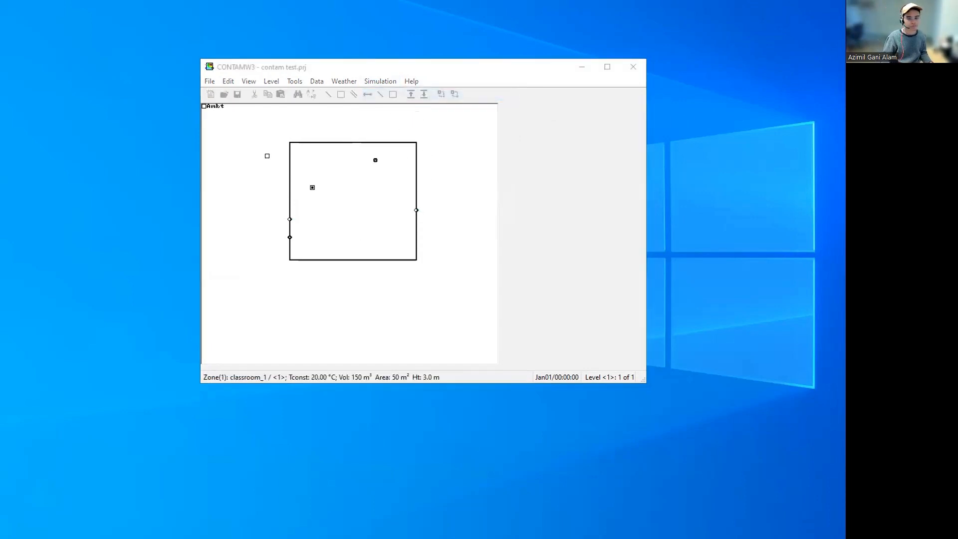
key(Return)
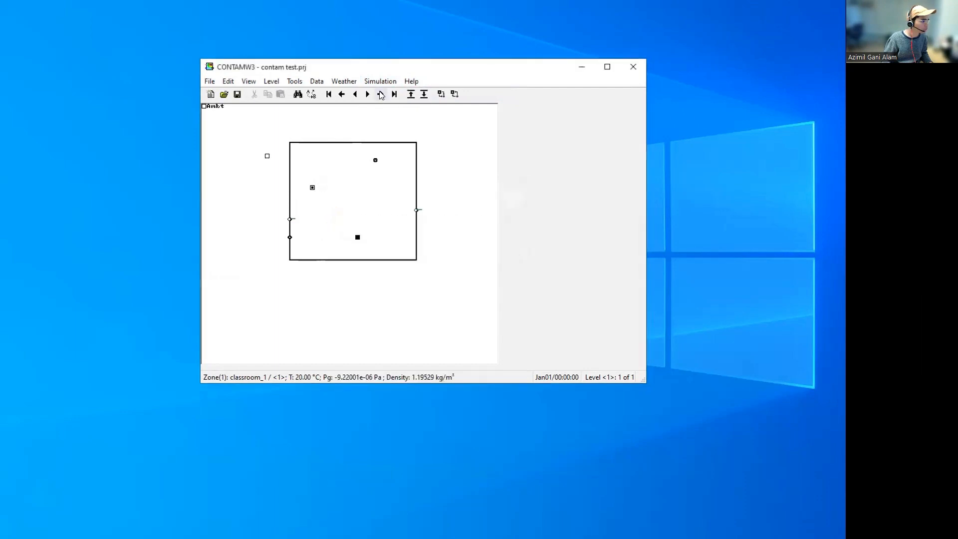
click(381, 81)
click(383, 93)
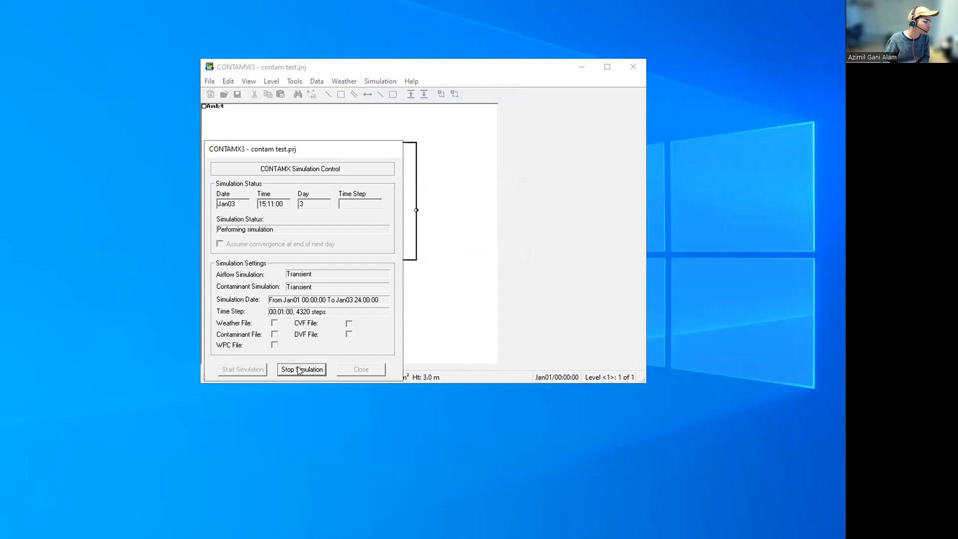
click(358, 370)
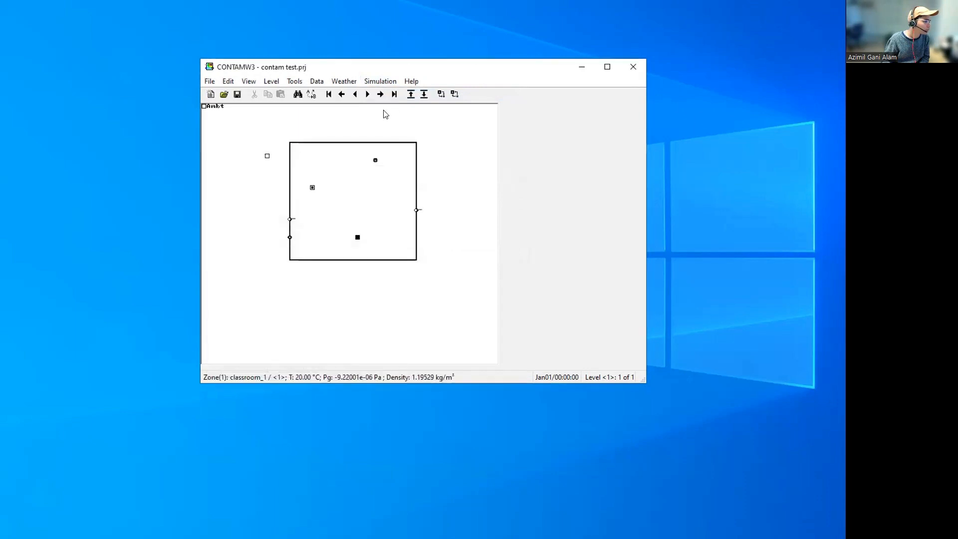
Open the results export settings and compare the options for a single airflow path's transient flow and all-zone transient concentrations
right_click(348, 161)
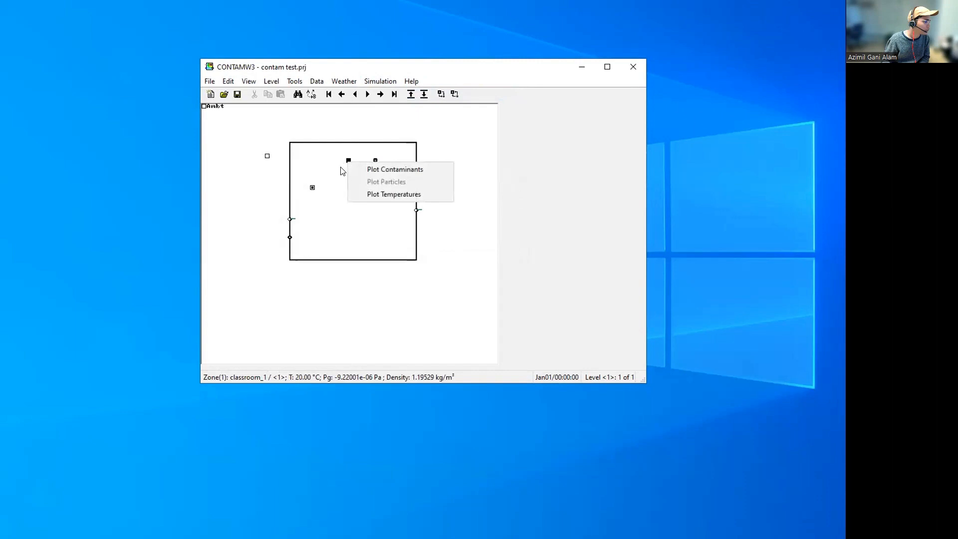
click(381, 81)
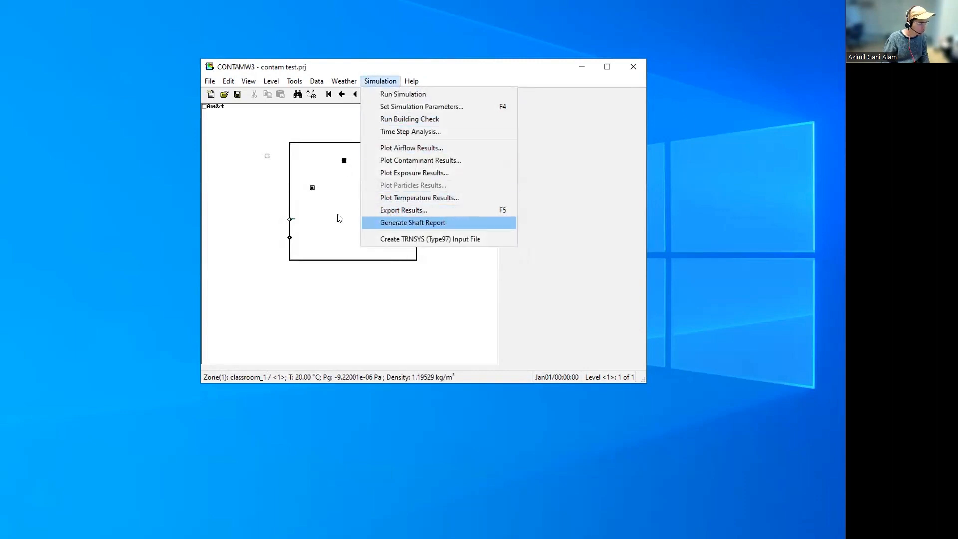
click(321, 213)
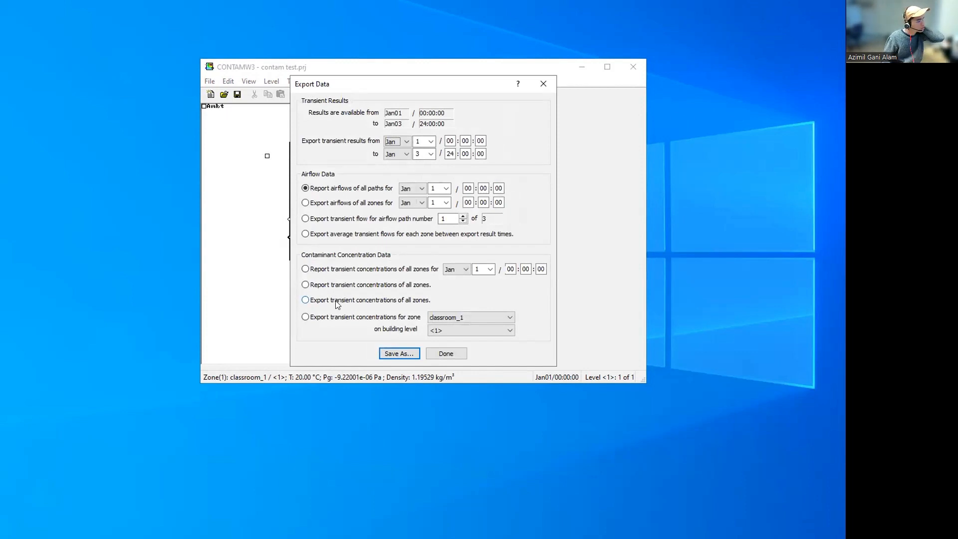
click(353, 221)
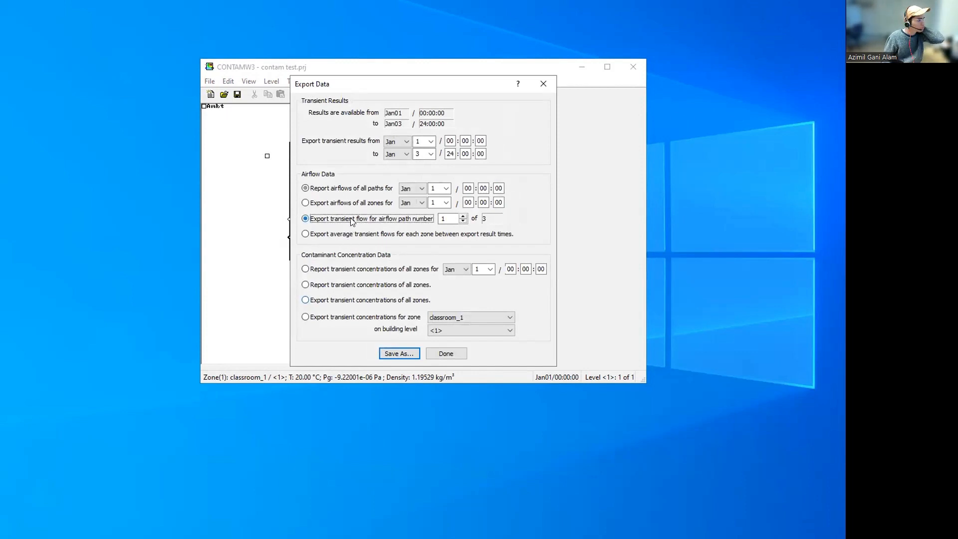
click(337, 301)
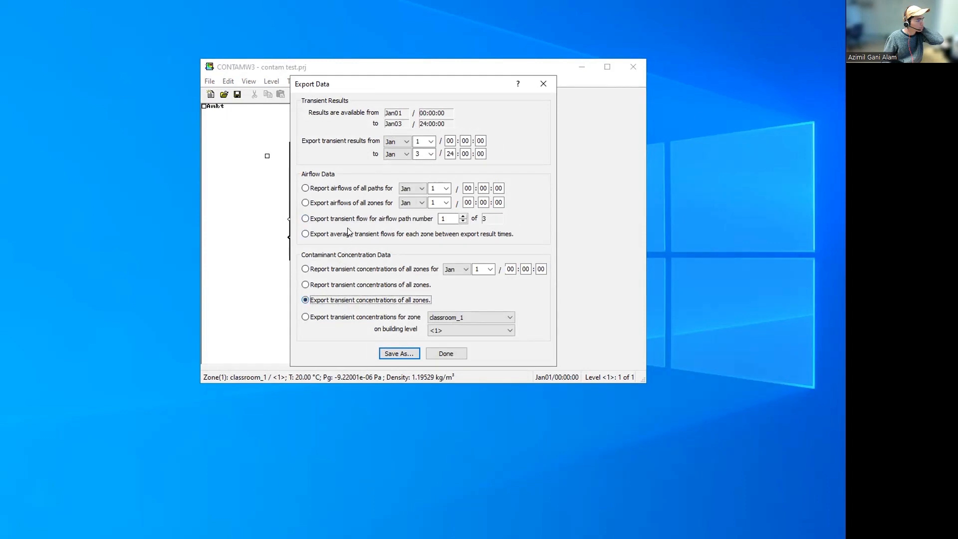
click(354, 223)
click(347, 303)
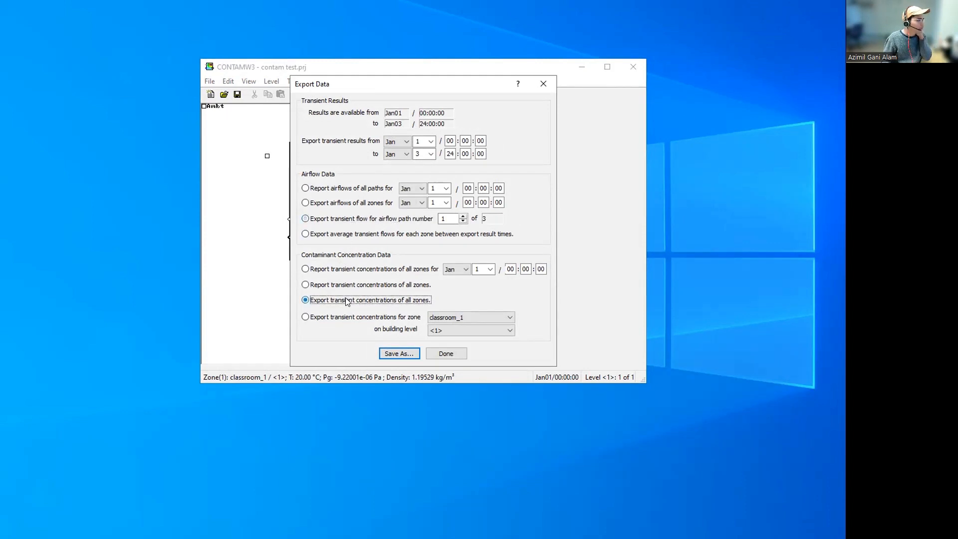
click(365, 219)
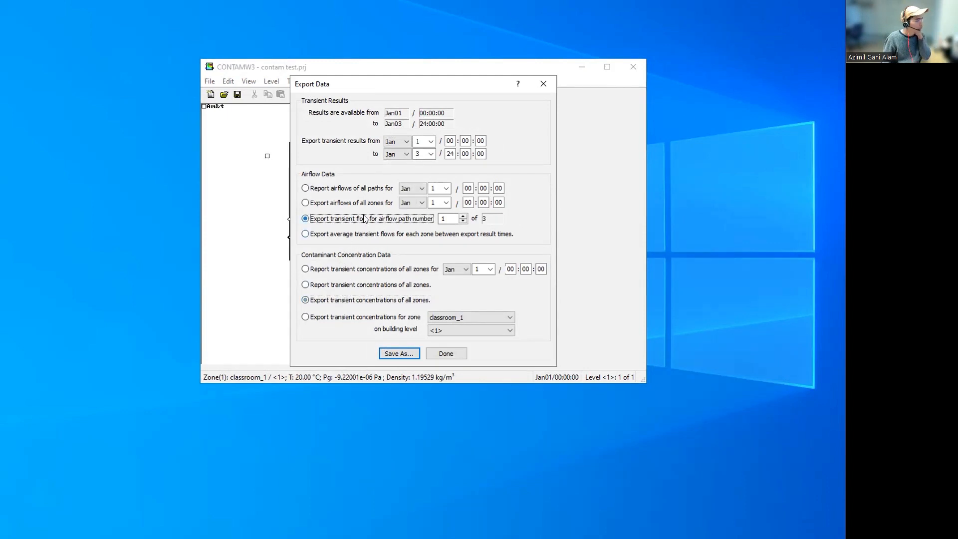
click(376, 302)
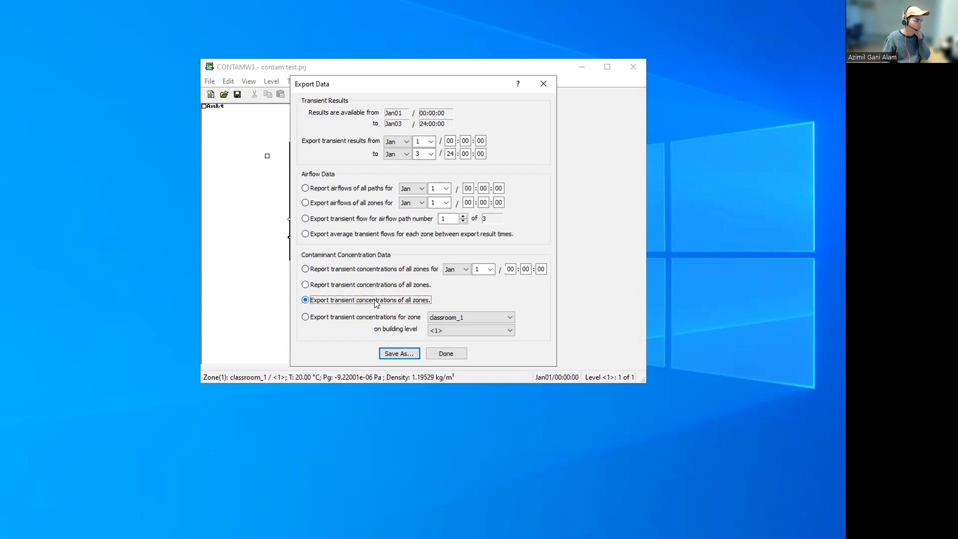
Open and cancel saving the transient flow export for airflow path 1, and select transient concentrations for zone classroom_1 instead
click(378, 219)
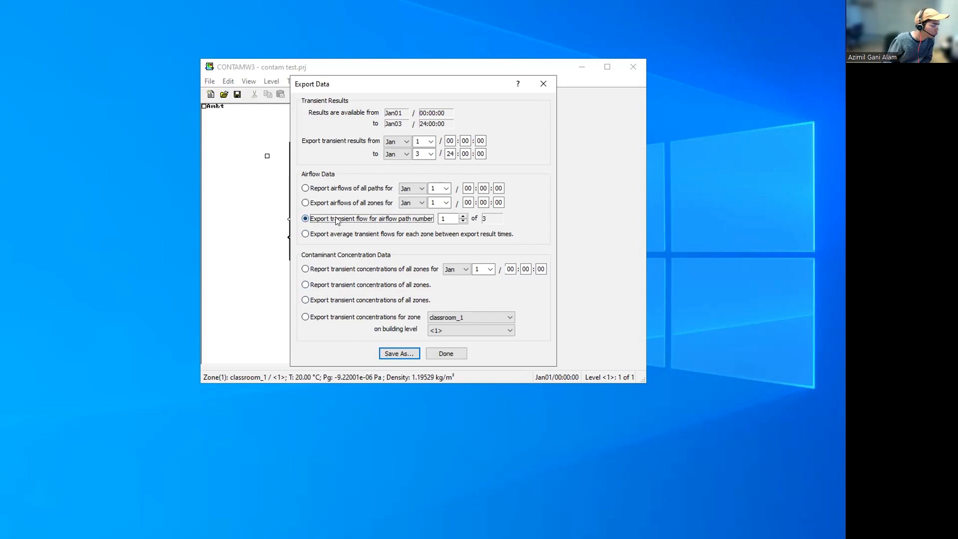
click(401, 358)
key(Escape)
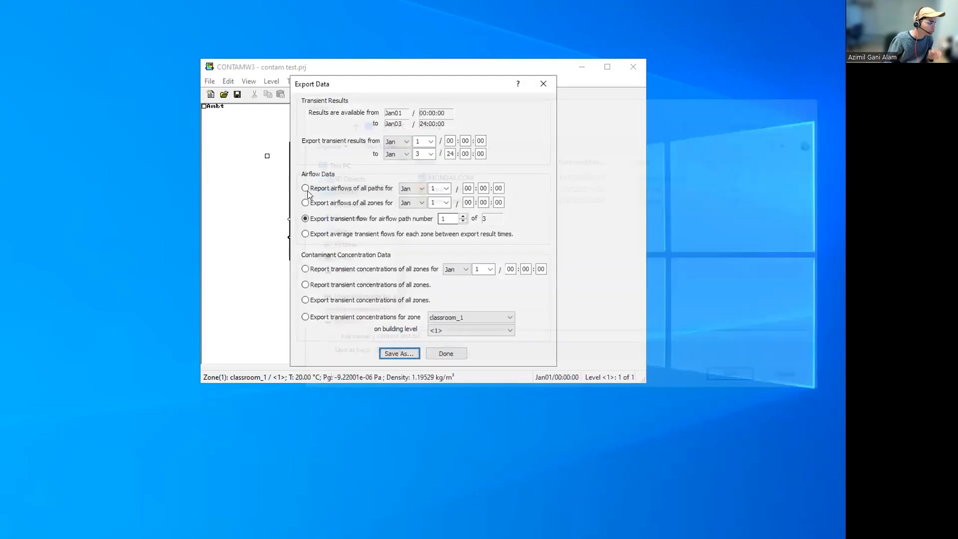
click(349, 299)
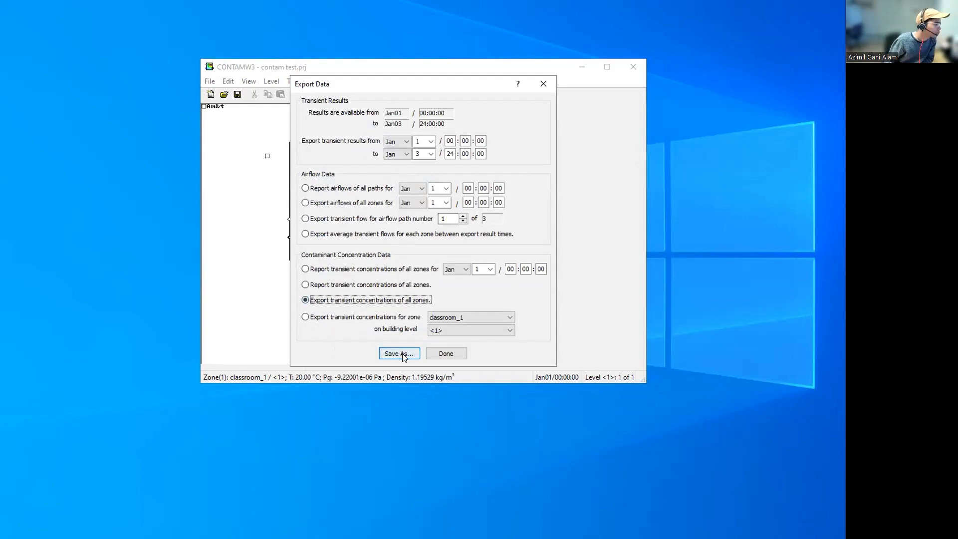
click(391, 320)
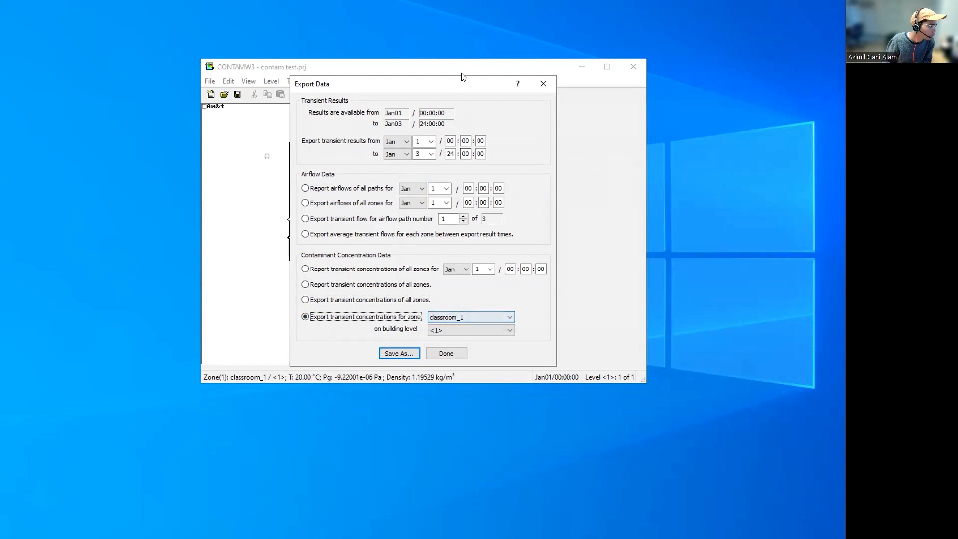
Export the transient concentrations of all zones to contam test.txt on the Desktop and close the export settings
drag(461, 88, 554, 112)
click(483, 323)
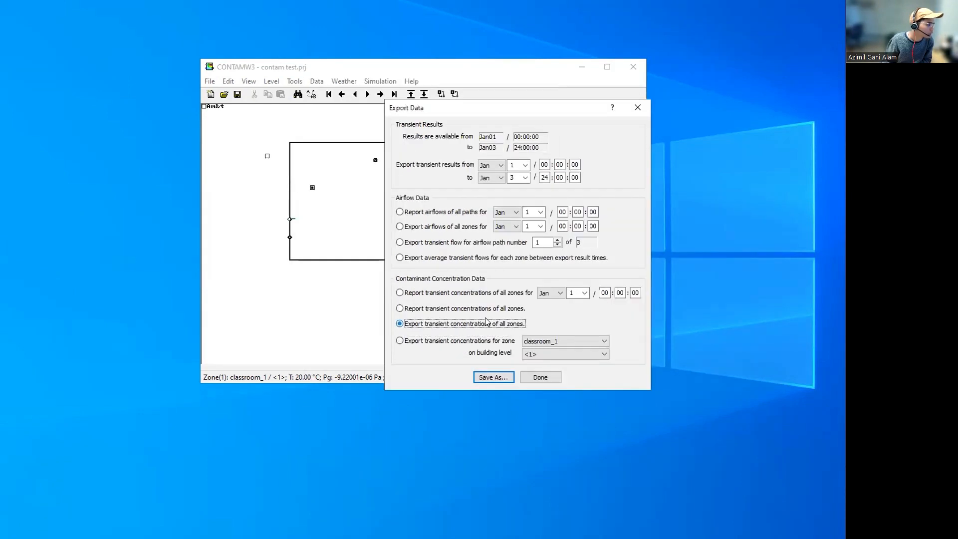
click(508, 378)
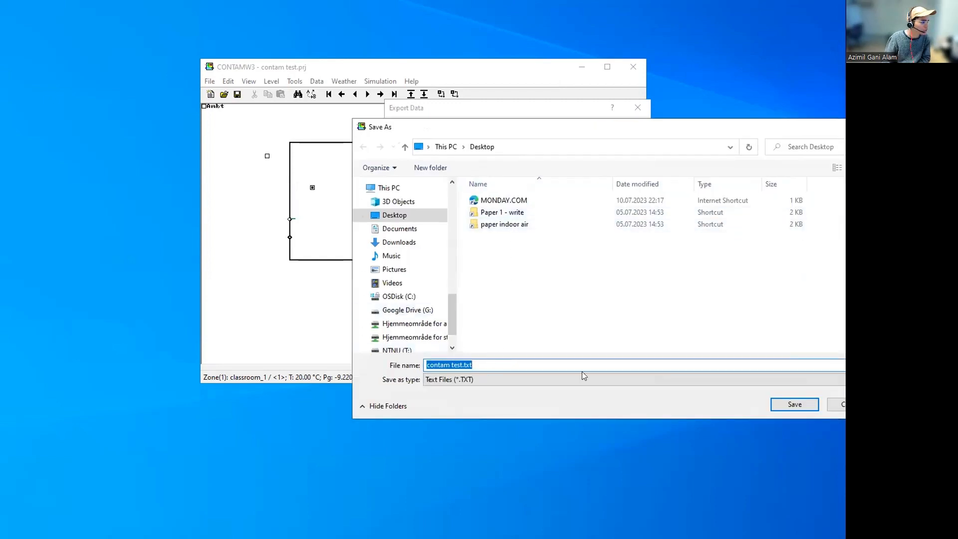
click(795, 403)
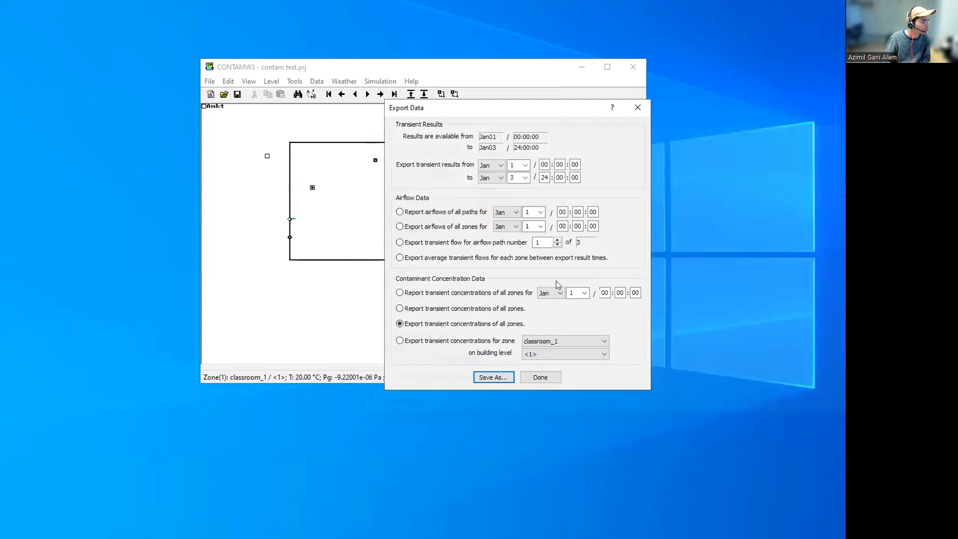
click(541, 377)
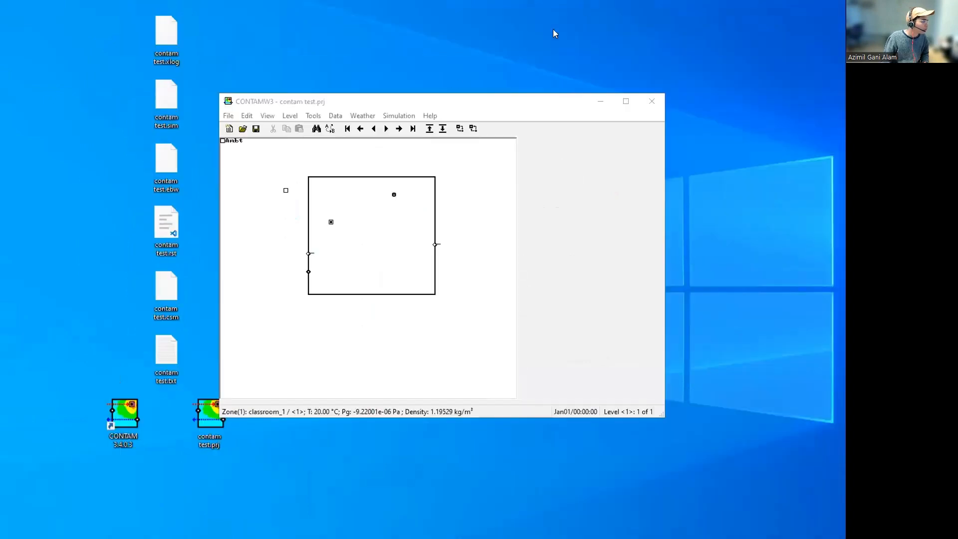
Open the exported contam test.txt from the desktop and copy its entire contents
click(422, 64)
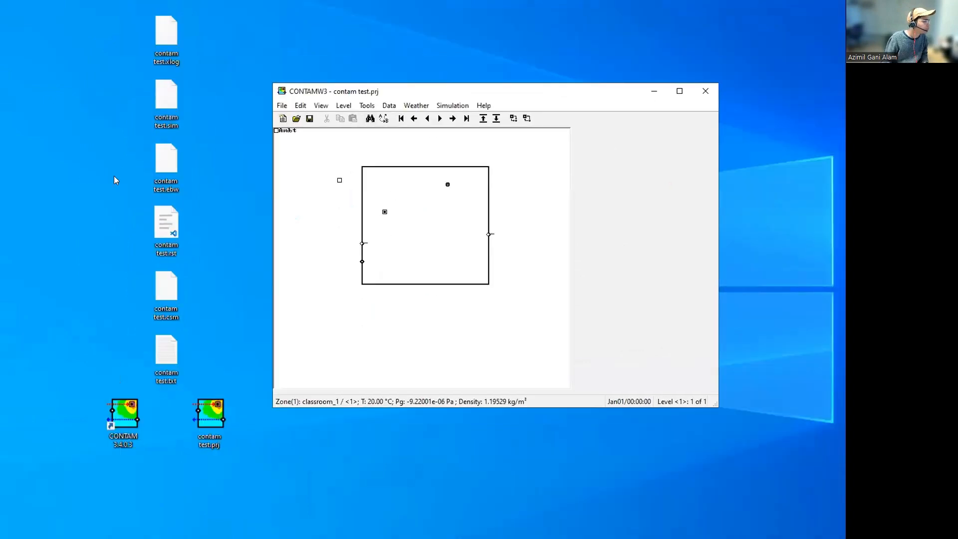
click(172, 343)
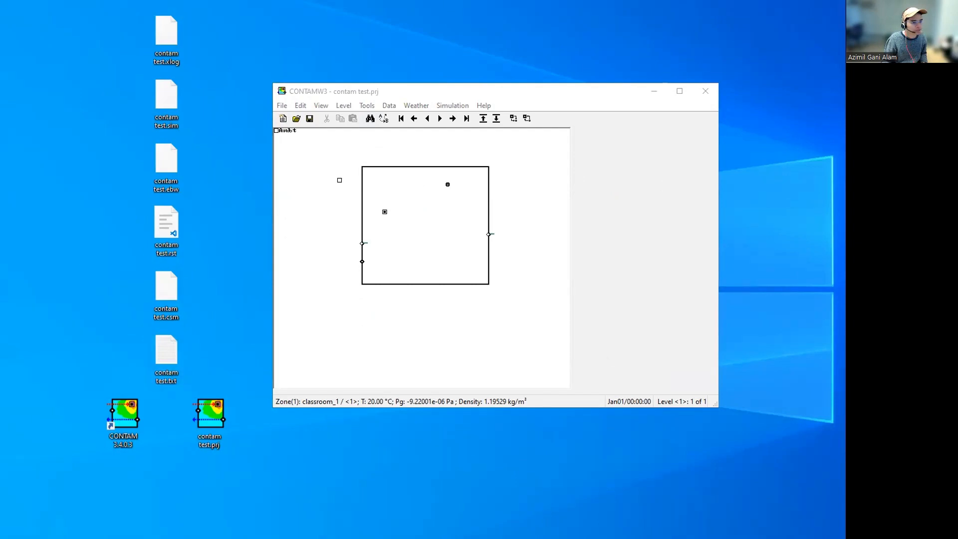
key(ctrl+a)
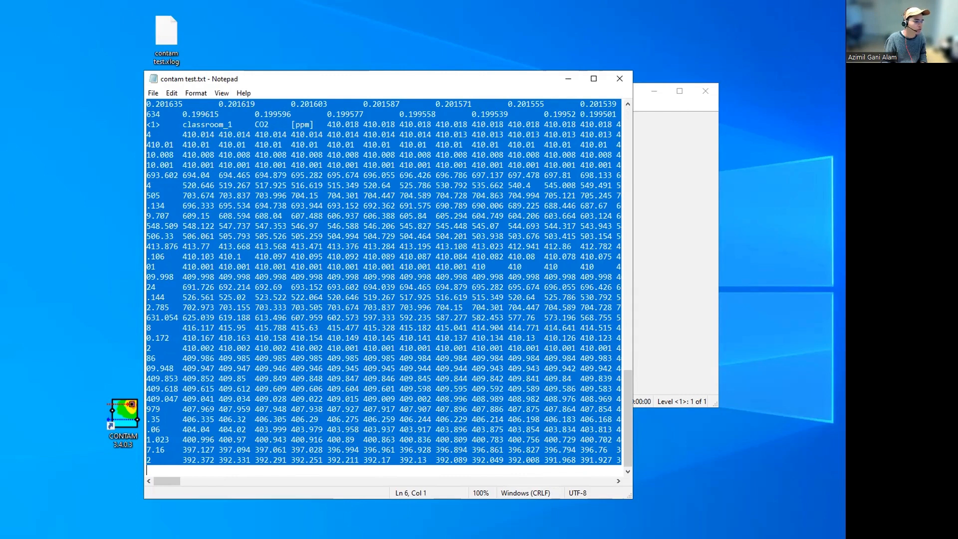
key(alt+Tab)
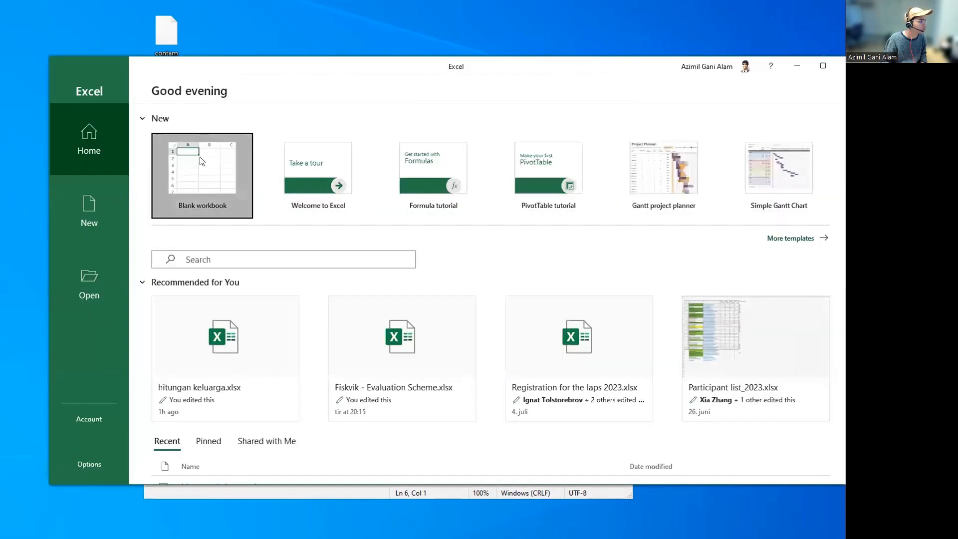
Create a blank Excel workbook and paste the exported concentration data starting at cell A2
click(202, 175)
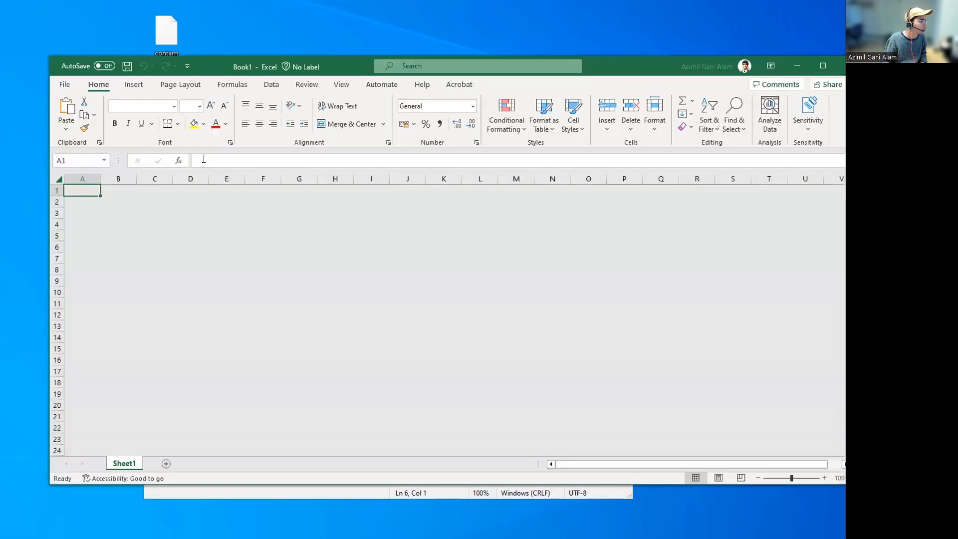
click(89, 200)
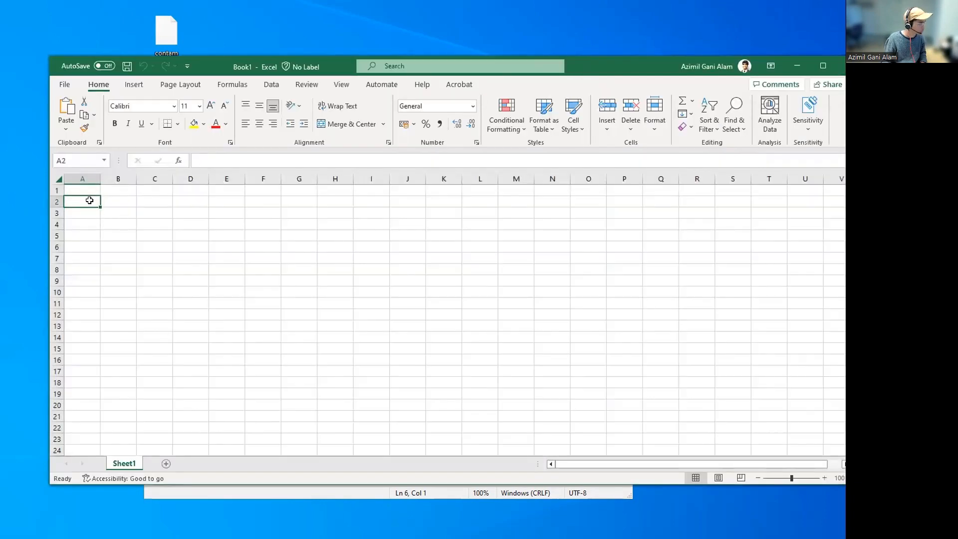
key(ctrl+v)
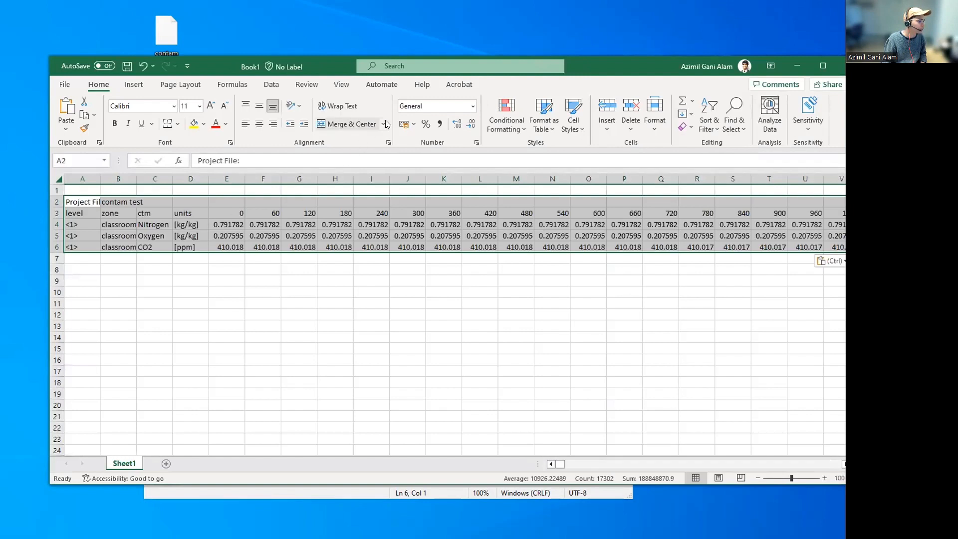
drag(575, 70, 540, 70)
Examine the pasted nitrogen, oxygen and CO2 rows and how their time steps run across the columns
drag(40, 232, 664, 235)
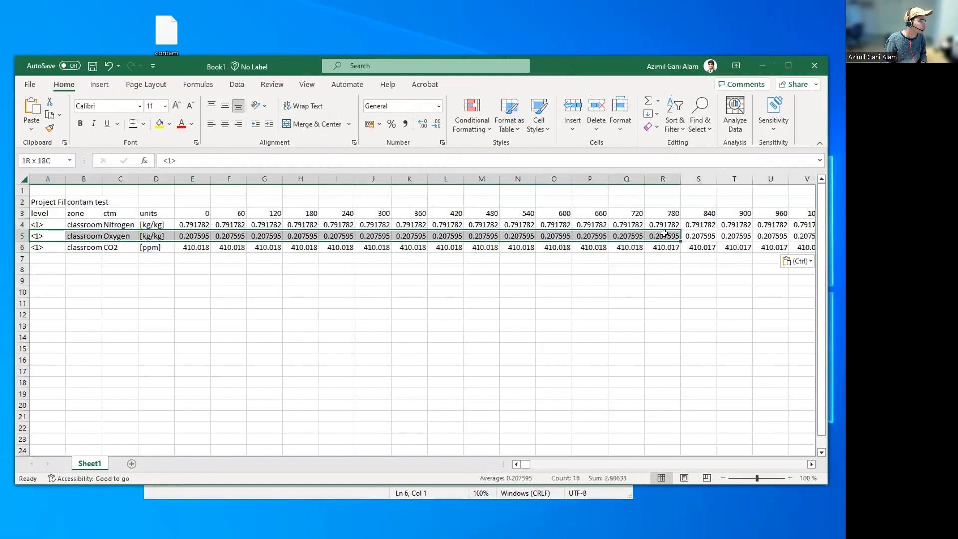
click(180, 234)
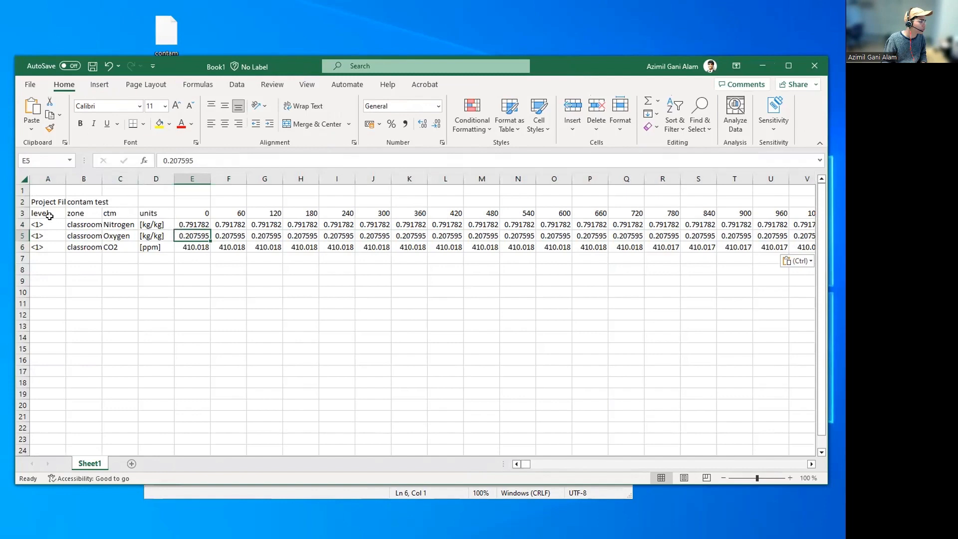
drag(49, 217, 451, 241)
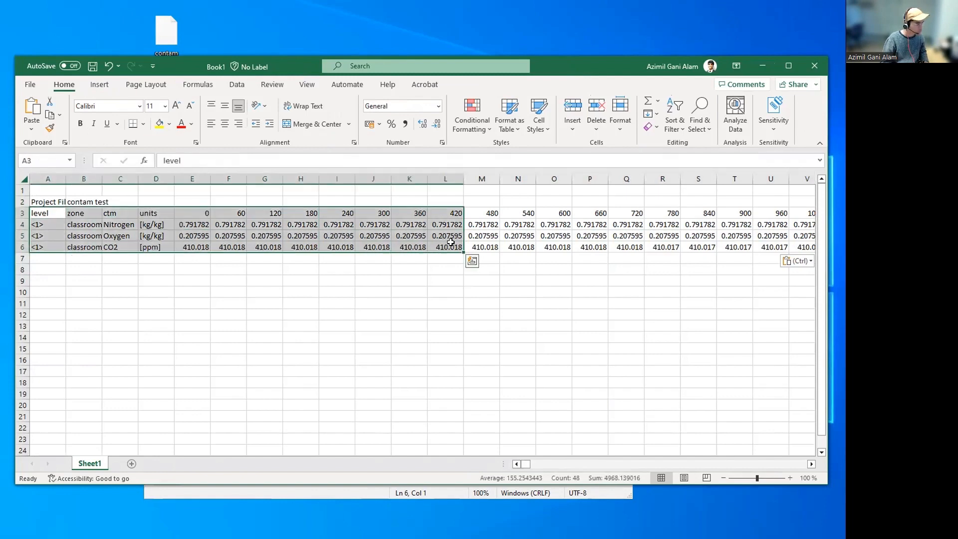
key(alt+Tab)
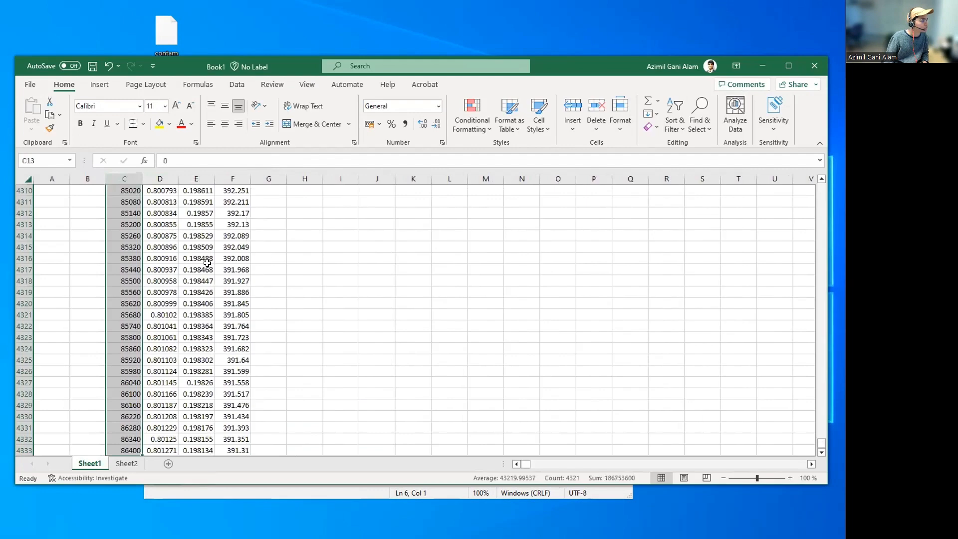
Inspect the transposed concentration table from its last time steps up to the level, zone, ctm and units headers
click(207, 264)
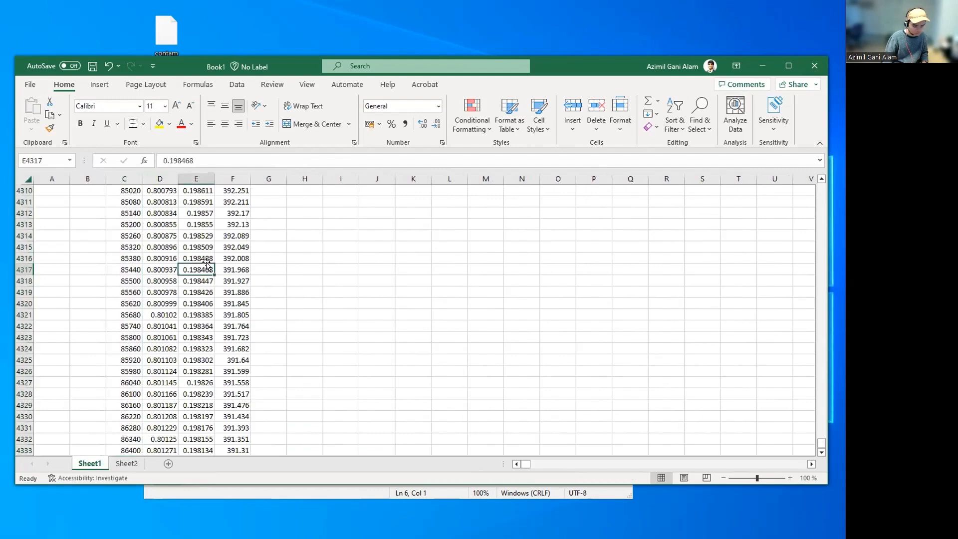
key(ctrl+Up)
key(Down)
key(Down)
key(Down)
key(Right)
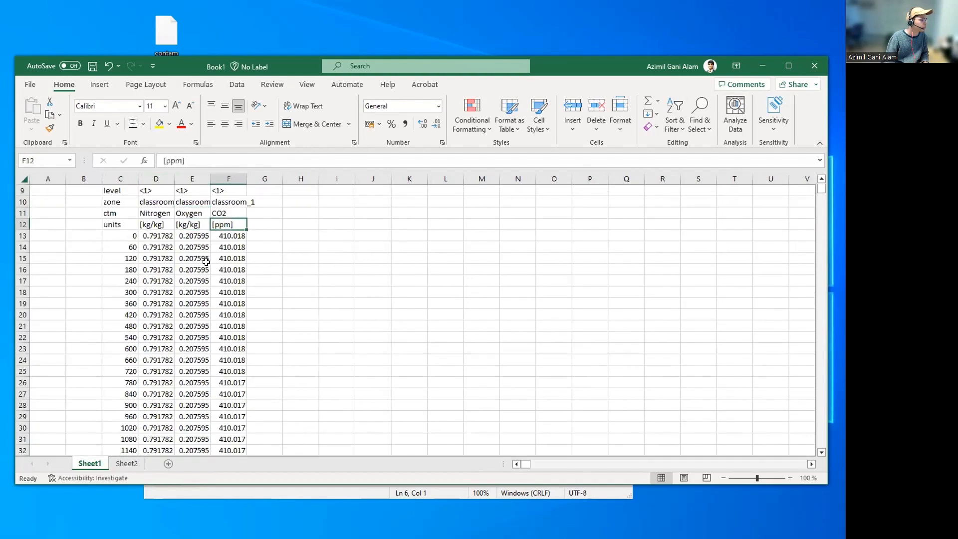
key(Left)
key(ctrl+Down)
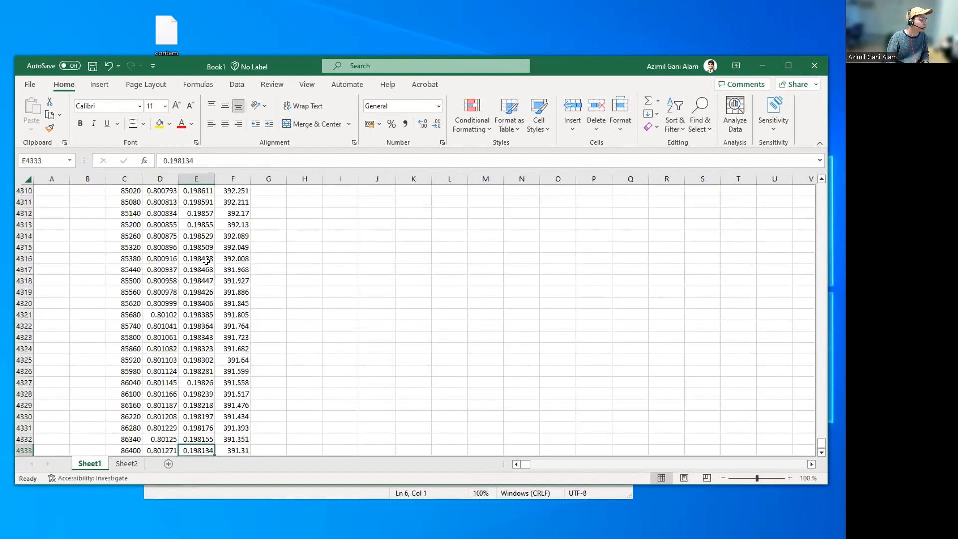
key(ctrl+Up)
key(Down)
key(Down)
key(Down)
key(Right)
key(Left)
key(Left)
key(Left)
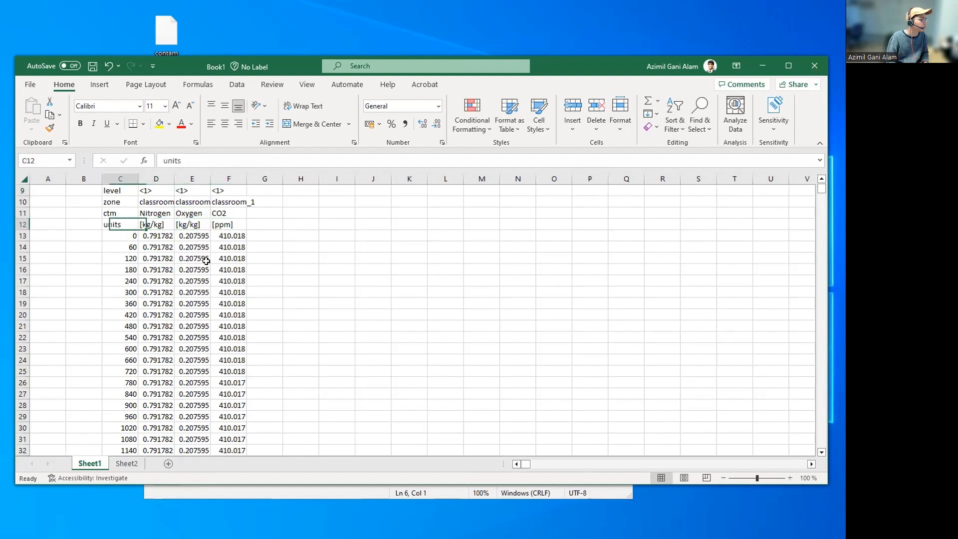
Compare the first time steps in the transposed table with their contaminant values, especially the CO2 concentrations from F13 to F15
key(Down)
key(Right)
key(Right)
key(Right)
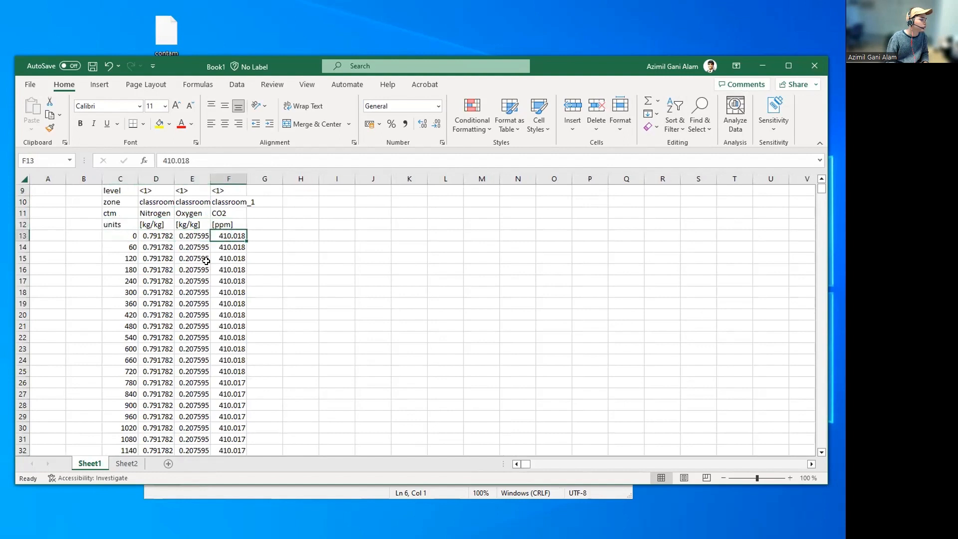
key(Down)
key(Up)
key(Down)
key(Left)
key(Left)
key(Left)
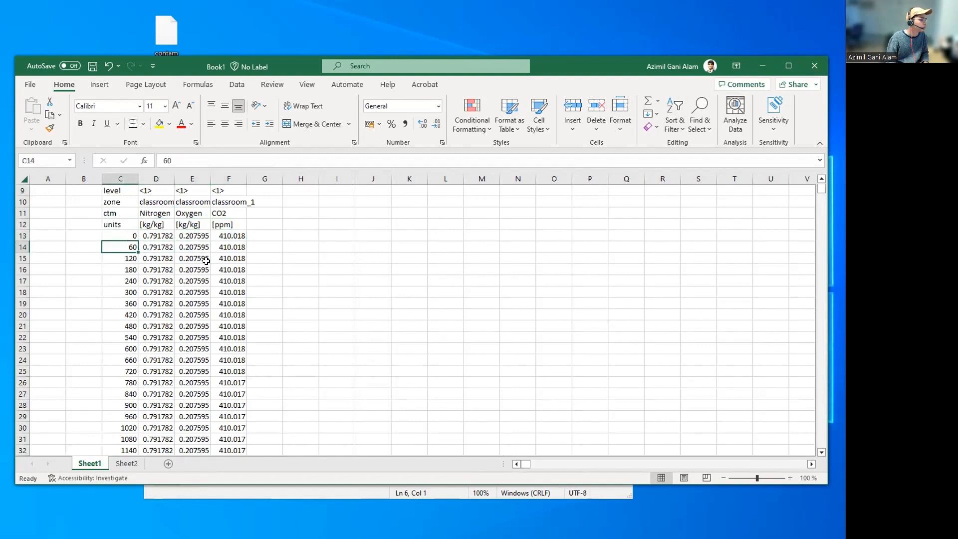
key(Up)
key(Right)
key(Down)
key(Left)
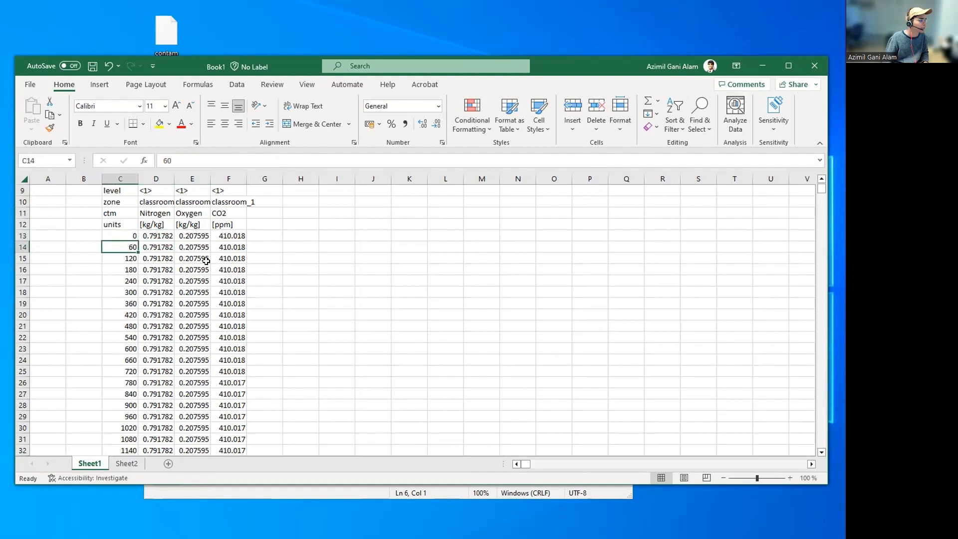
click(234, 234)
drag(233, 234, 230, 254)
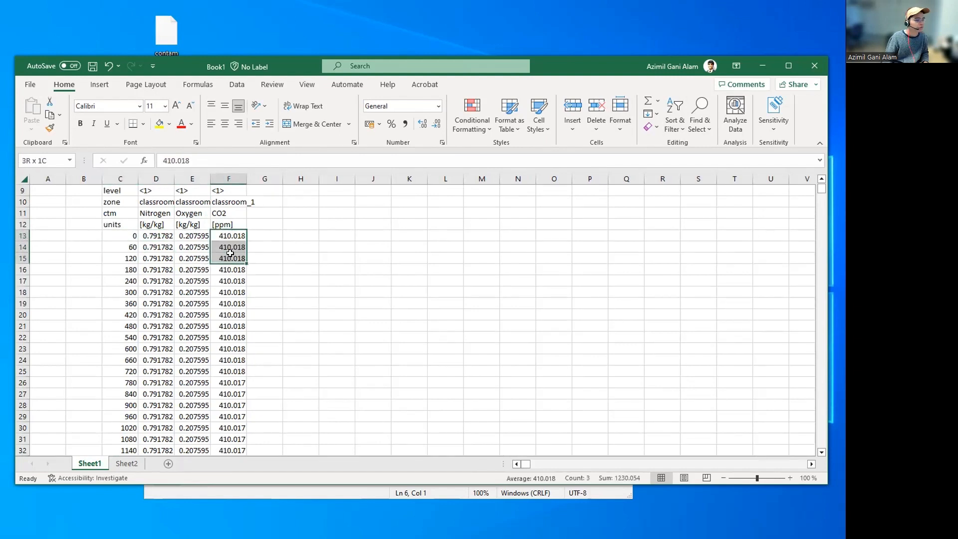